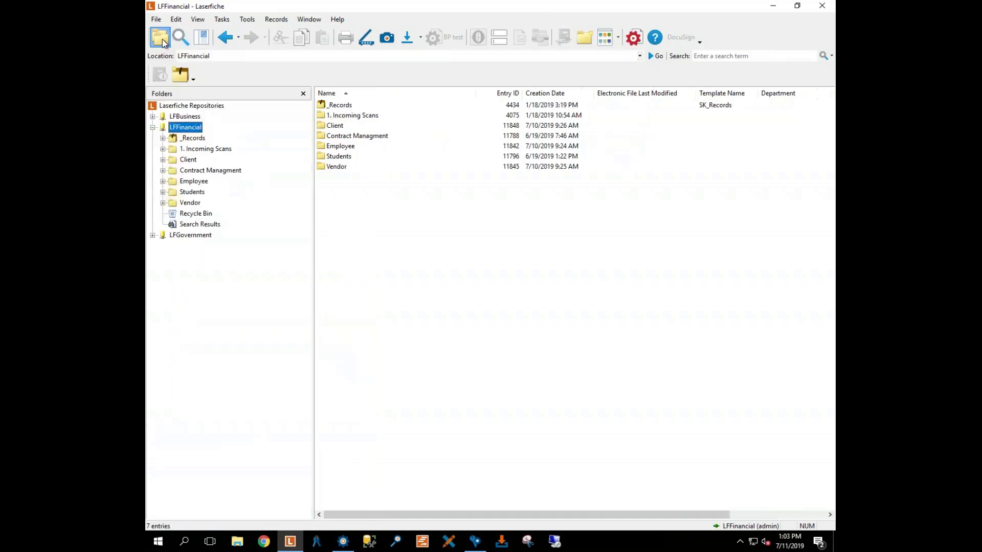
Step: Run a quick search of the LFFinancial repository for "invoices"
click(715, 55)
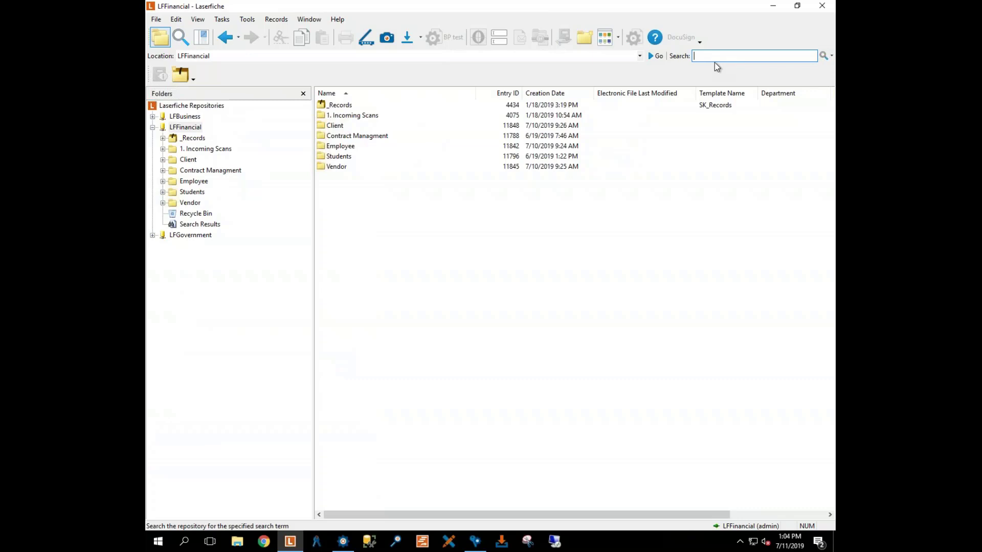
text(invoices)
key(Return)
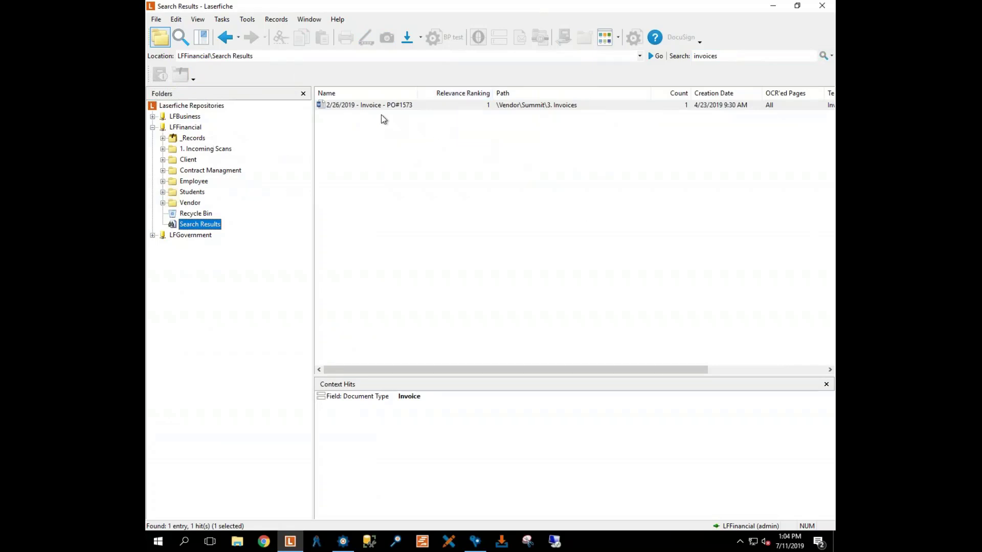
Step: Open the "1. Incoming Scans" folder and turn off the Search Fields option for quick searches
click(195, 148)
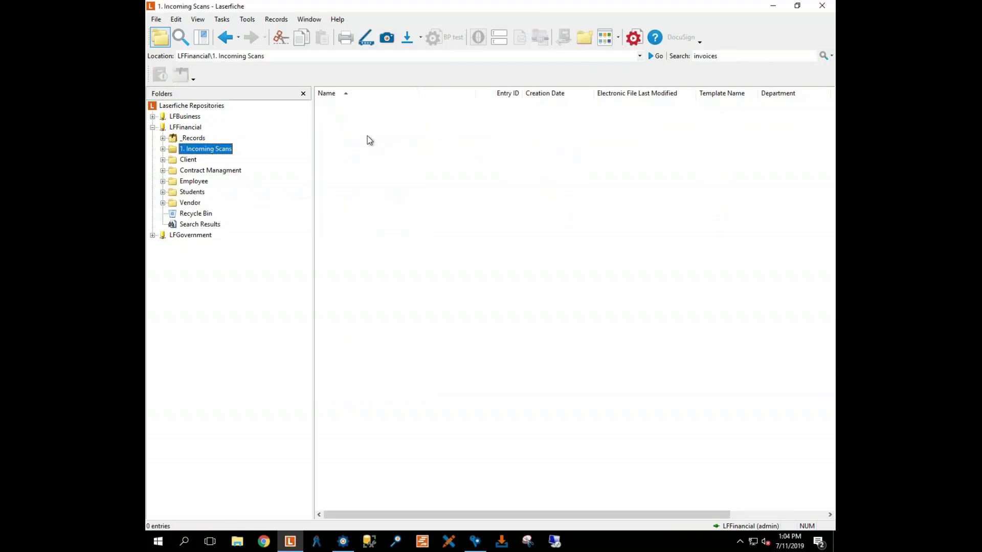
click(831, 56)
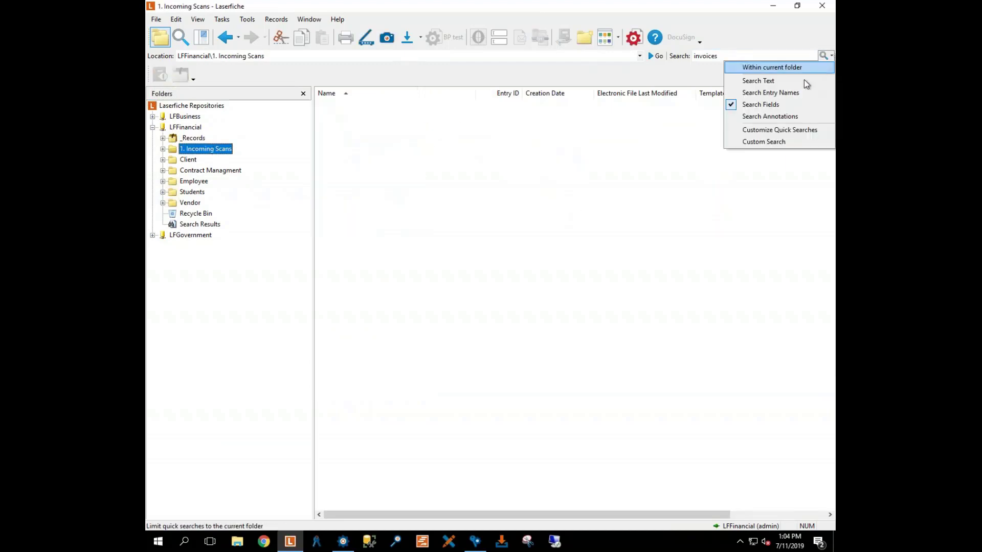
click(764, 106)
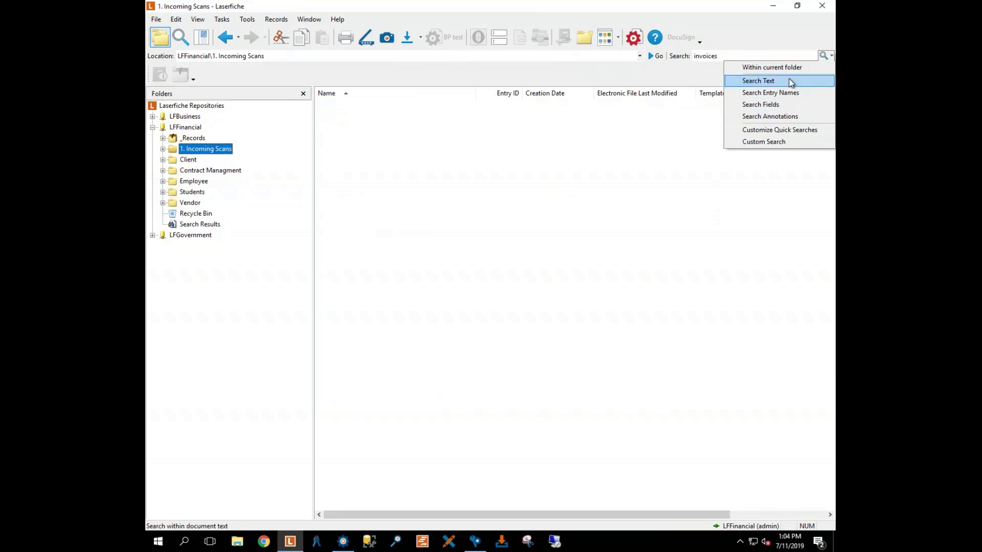
click(717, 56)
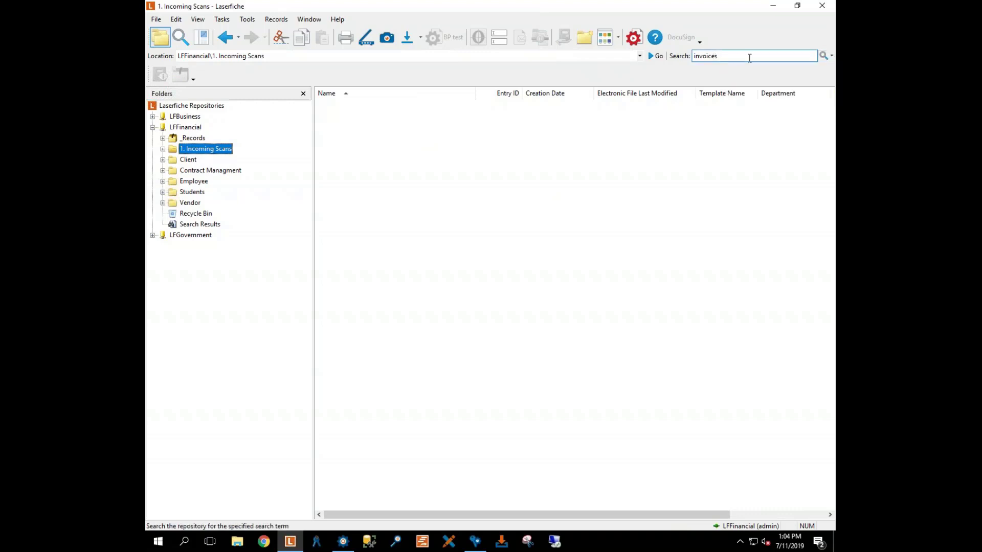
click(826, 56)
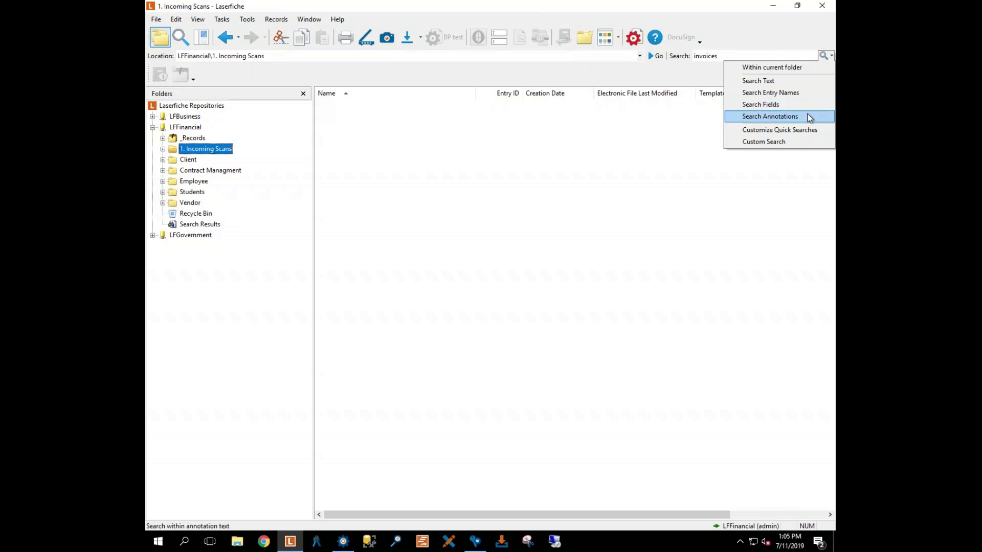
click(712, 125)
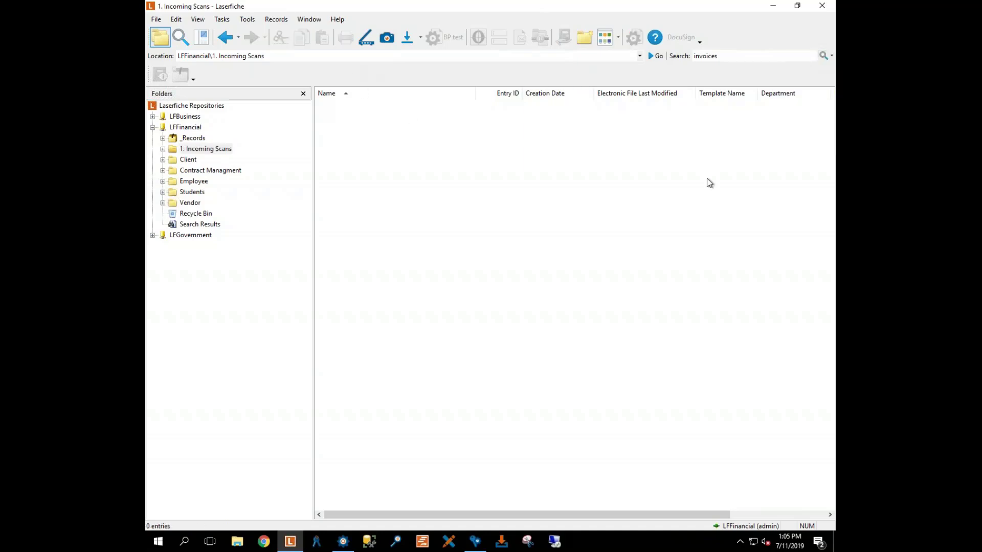
Step: Enable Search Entry Names for quick searches and run the "invoices" search again
click(730, 57)
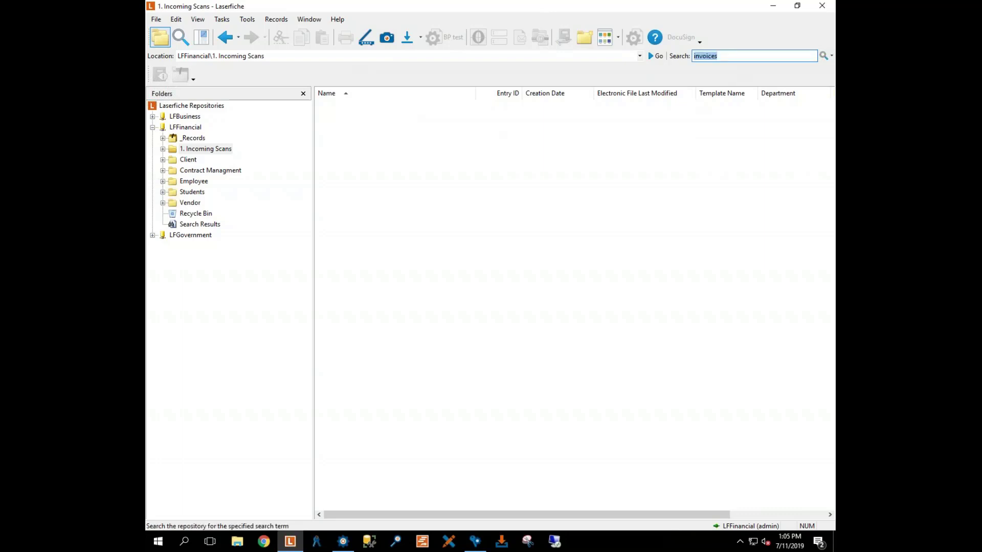
click(831, 56)
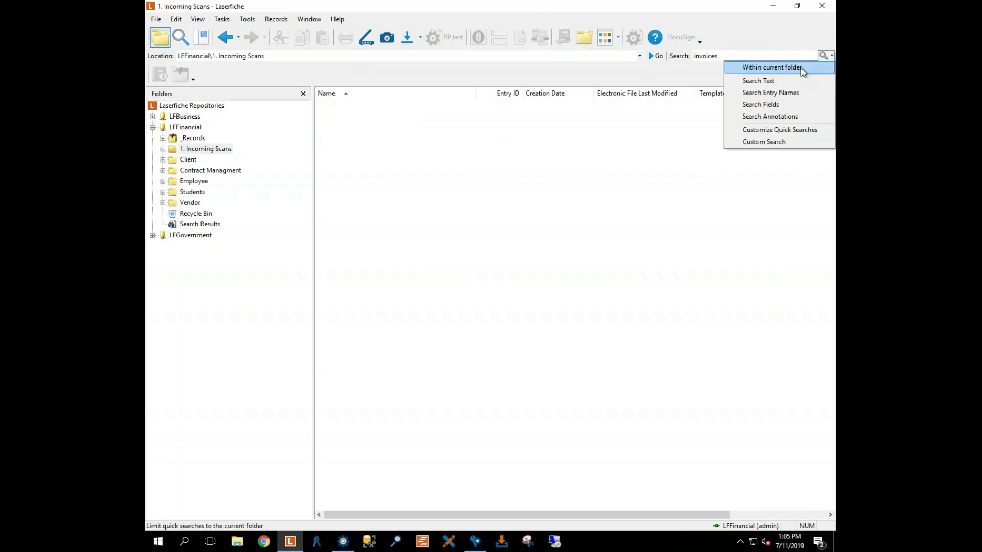
click(779, 93)
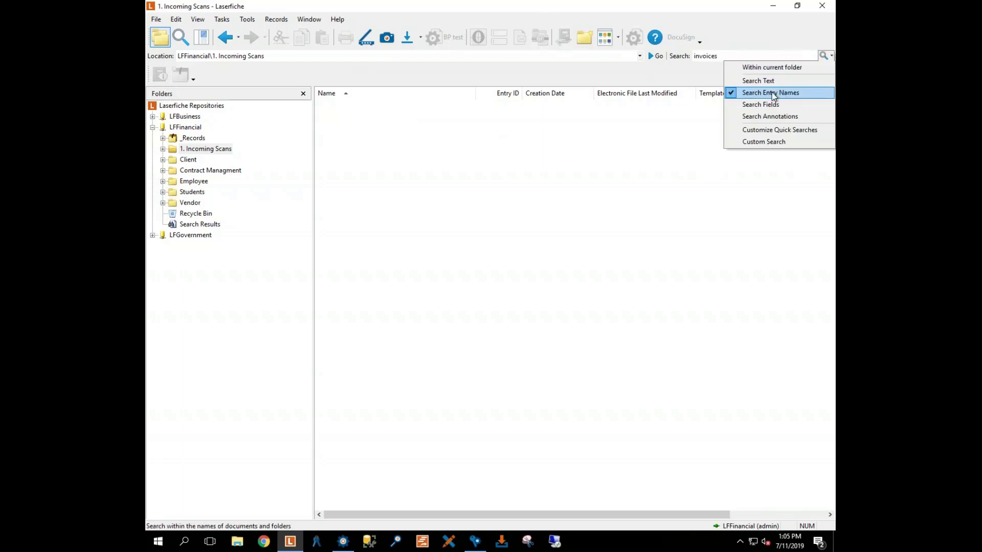
click(740, 55)
key(Return)
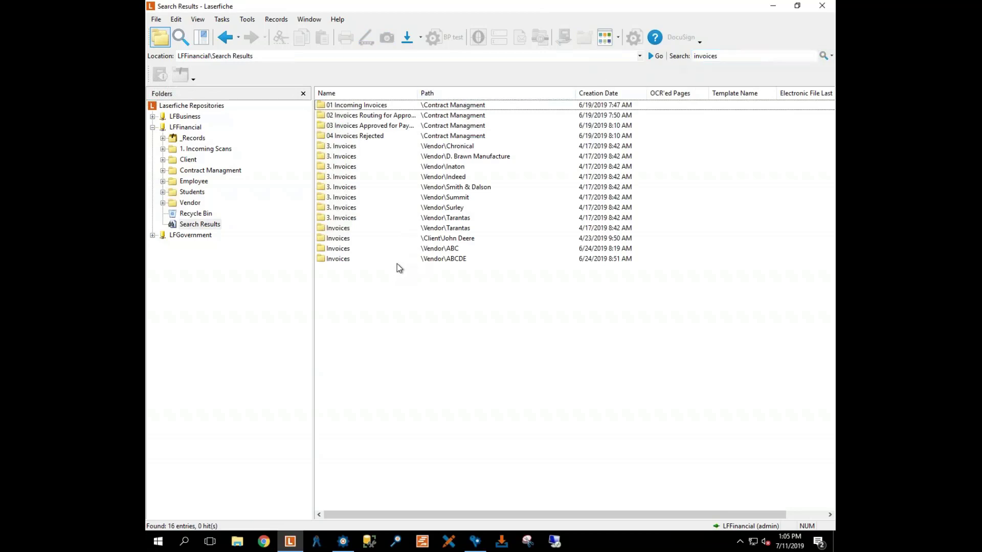
Step: Open the general search options, set fuzzy search's percentage of word to 90, switch to number of letters, and turn fuzzy search off
click(249, 23)
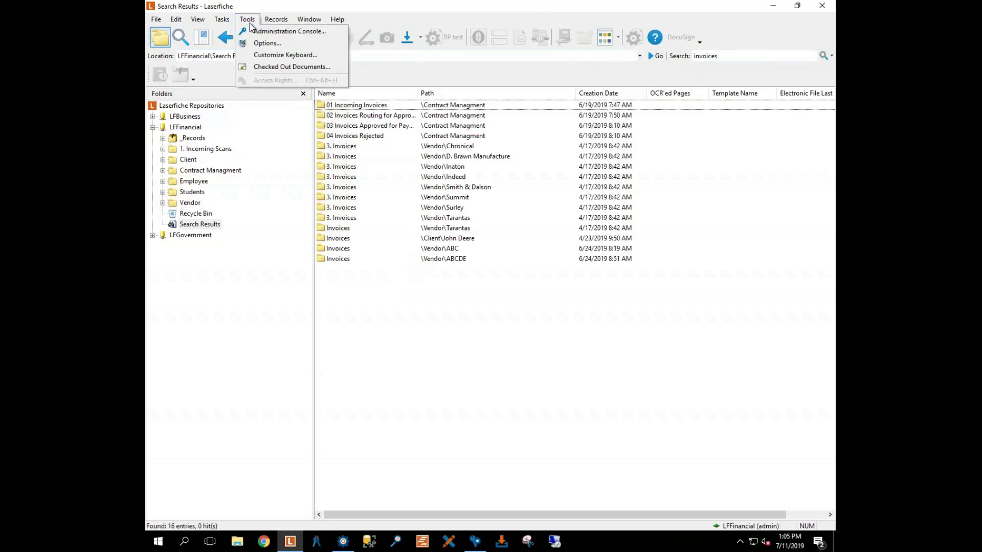
click(262, 44)
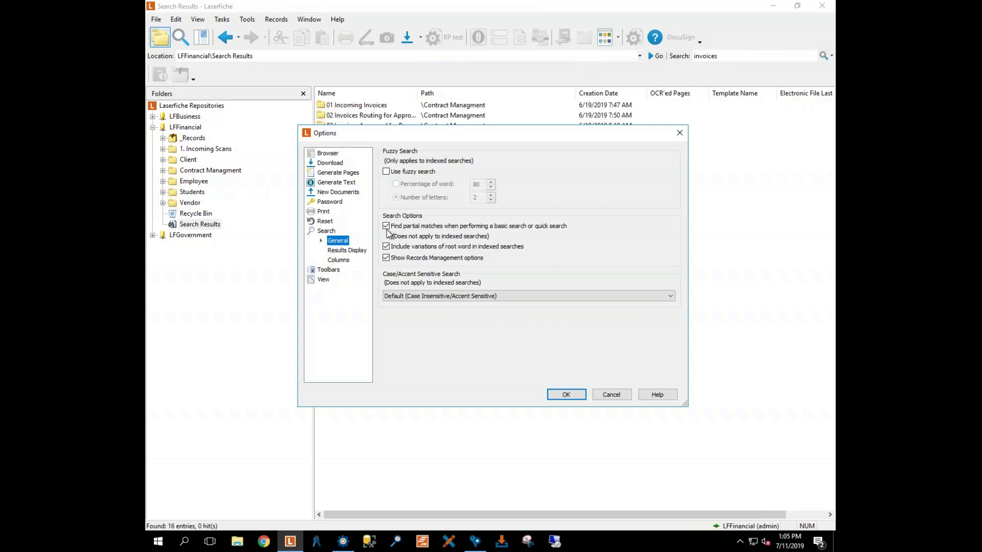
click(387, 171)
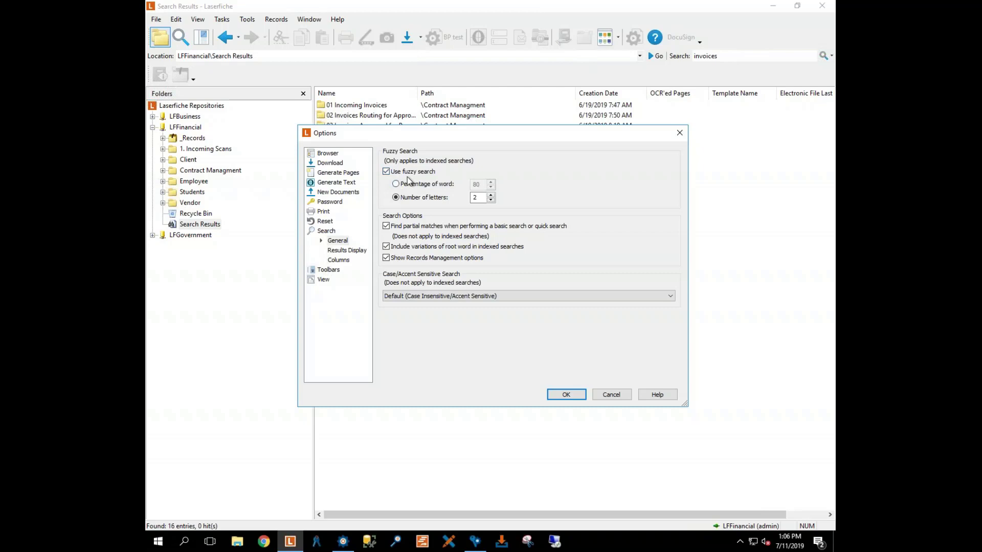
click(395, 183)
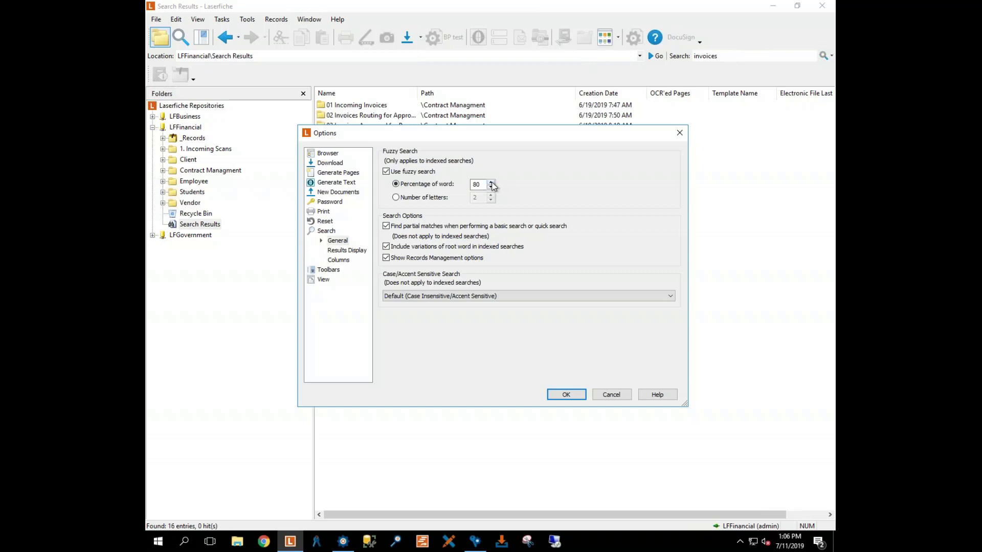
click(491, 182)
click(482, 186)
click(396, 198)
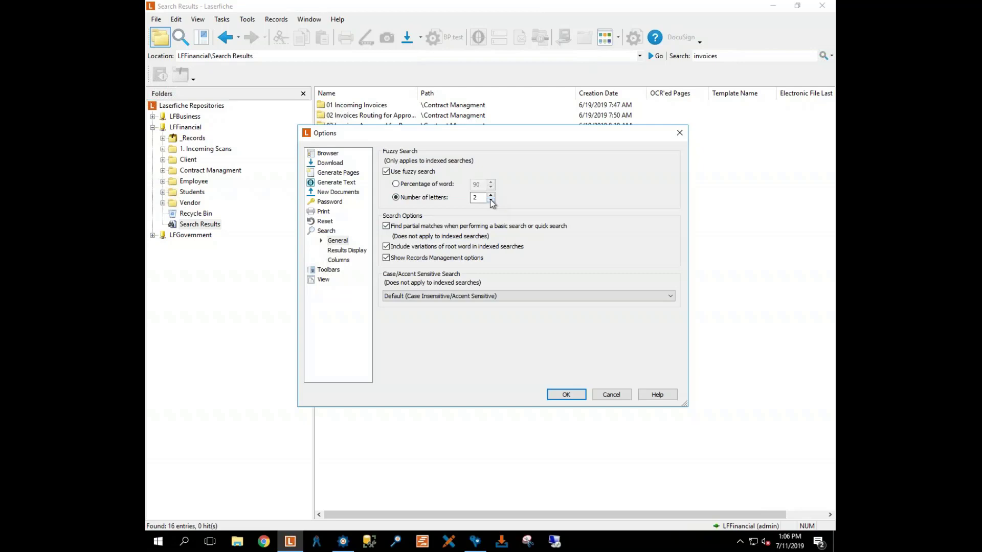
click(386, 172)
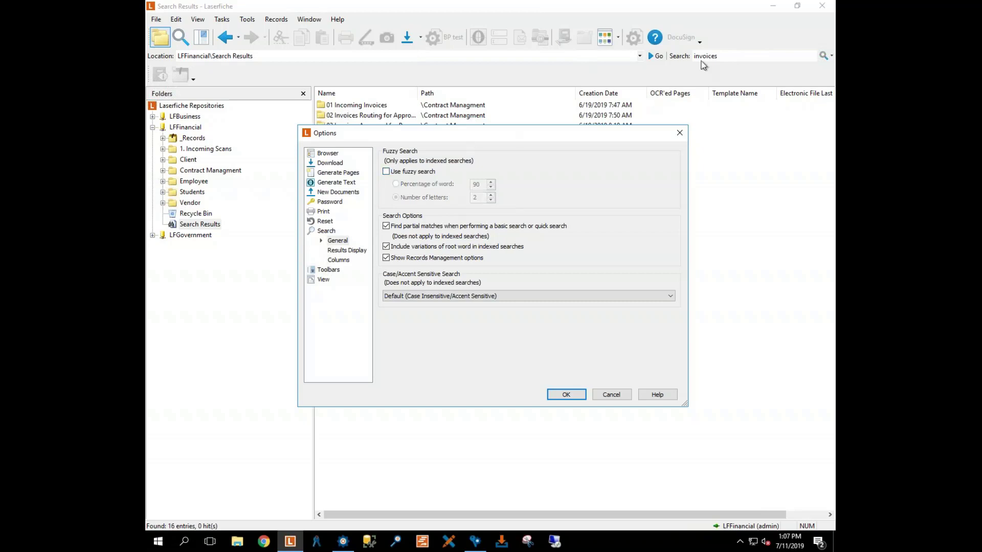
Step: Review the new document options for general properties, import profile and text and page generation, and accept the options
click(335, 193)
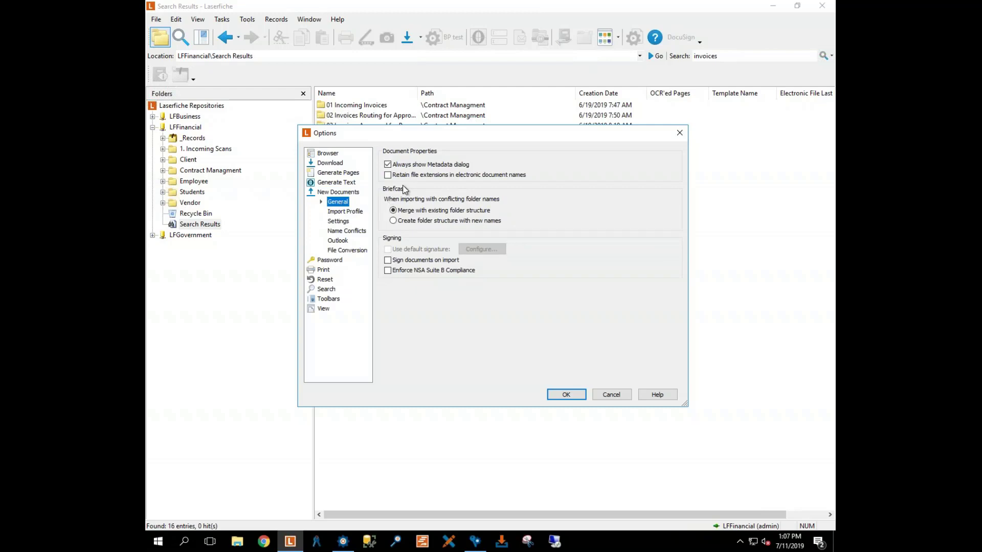
click(345, 212)
click(339, 221)
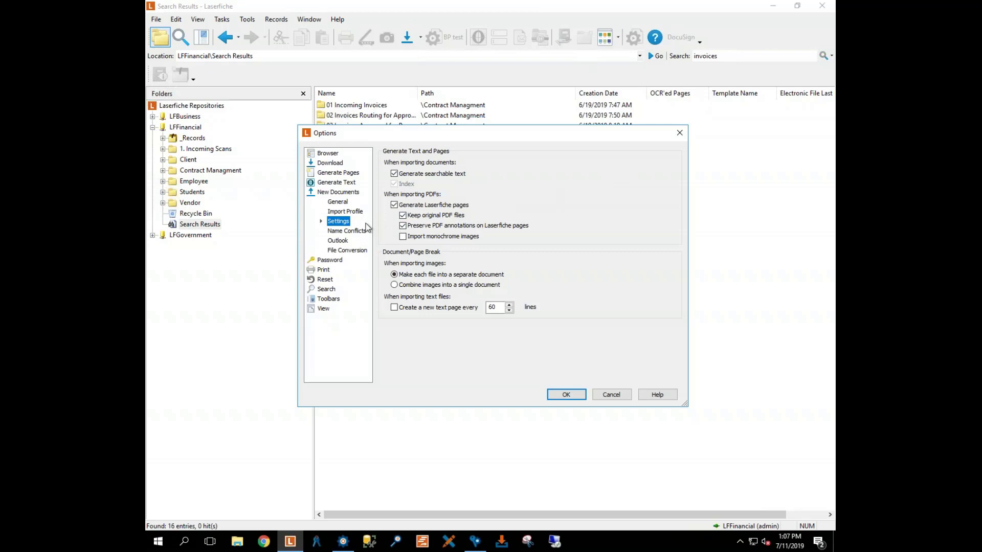
click(565, 394)
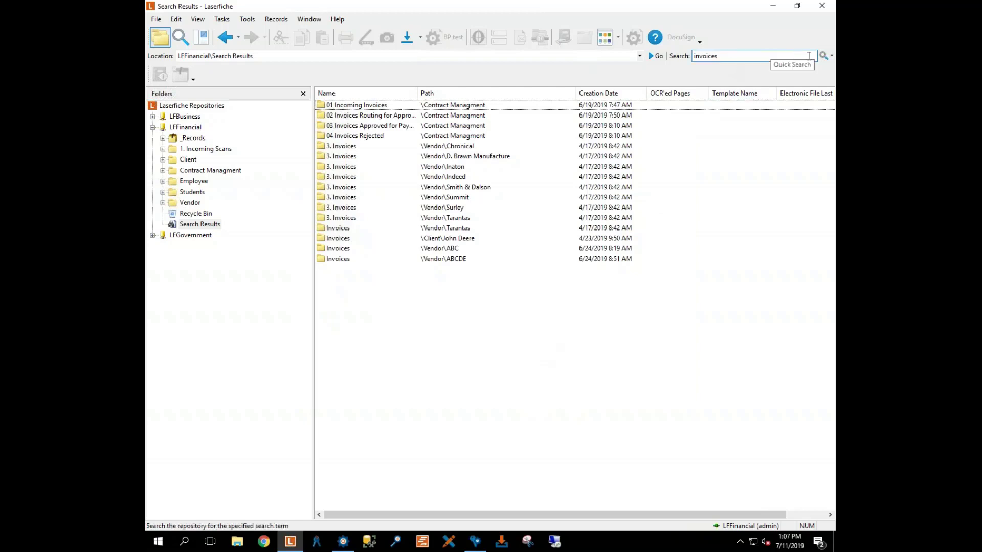
Step: Run a quick search of the entry names for the singular term "invoice"
double_click(762, 59)
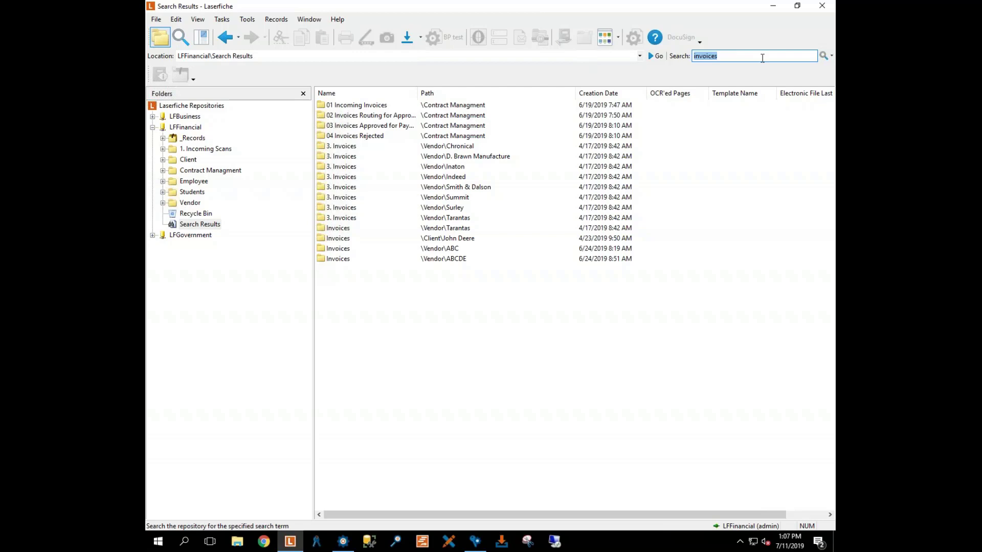
text(invoice)
key(Return)
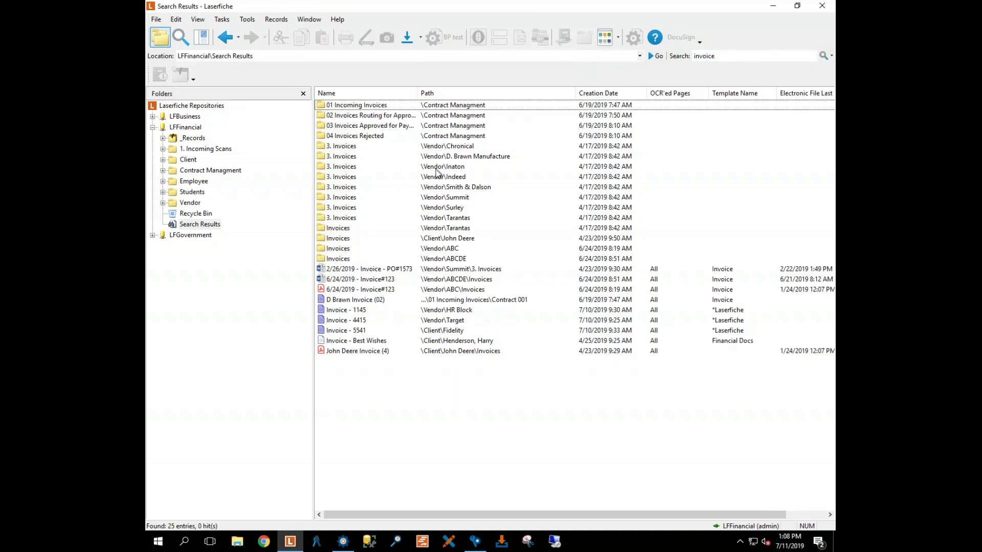
Step: Replace the quick search term with the partial word "voice" and run the search
click(726, 56)
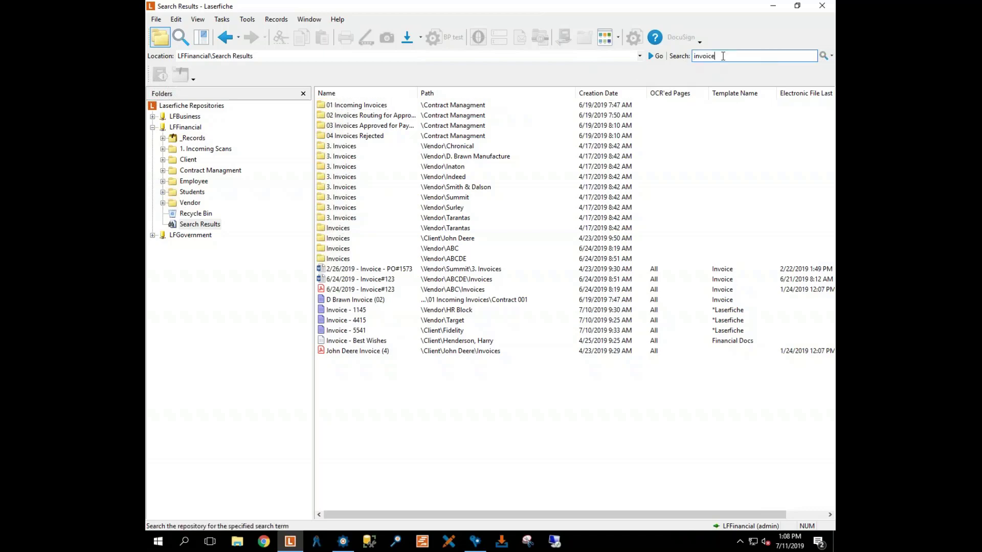
key(BackSpace)
key(BackSpace)
key(BackSpace)
key(BackSpace)
key(BackSpace)
key(BackSpace)
key(BackSpace)
text(voice)
key(Return)
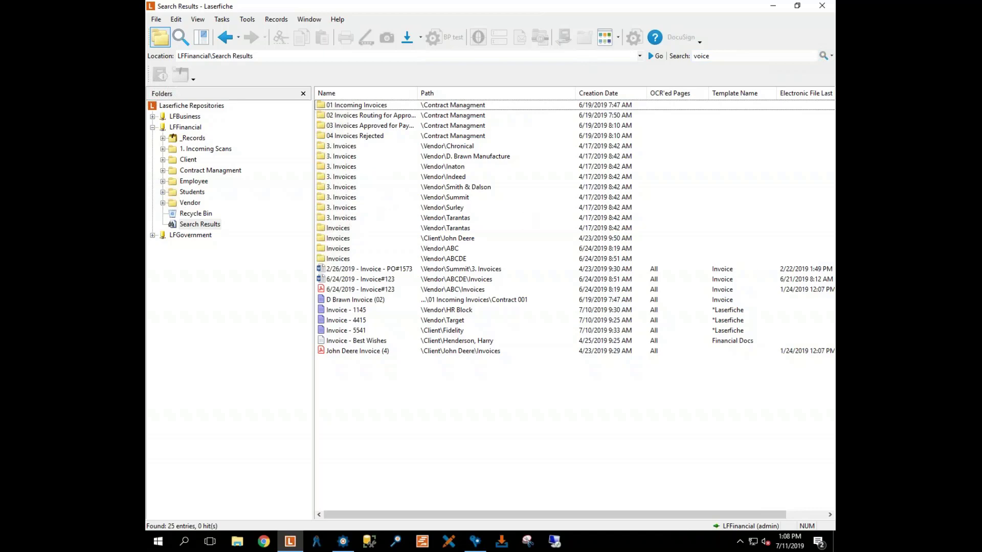
Step: Search the entry names with the multi-character wildcard term "govern*s"
click(721, 56)
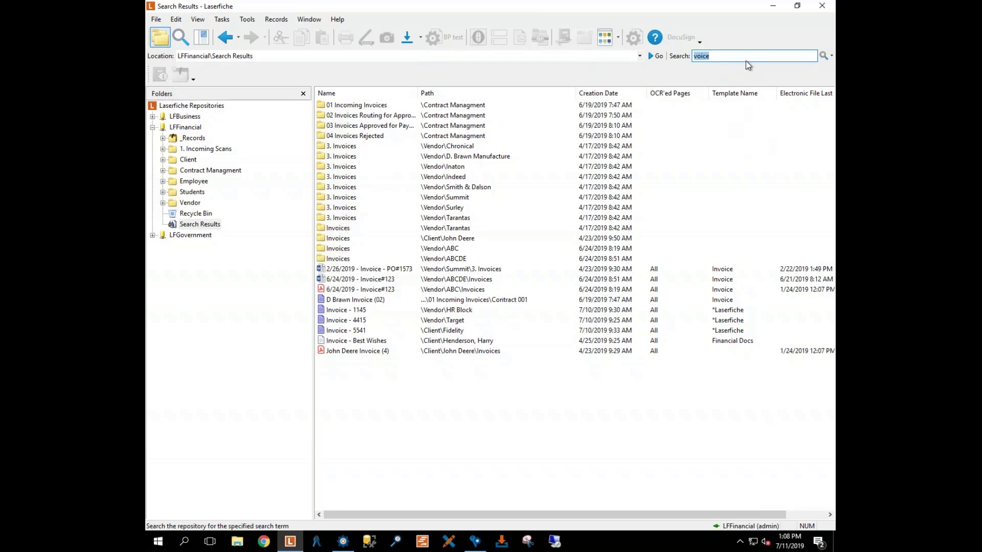
key(BackSpace)
text(*)
click(694, 56)
text(govern*s)
key(Return)
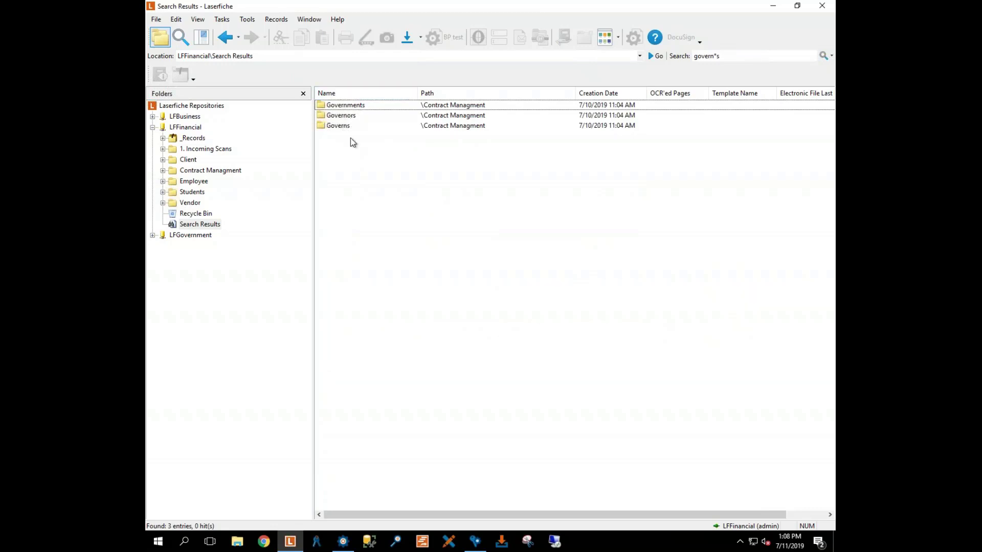
Step: Change the asterisk in the search term to a single-character wildcard, making it "govern?s", and run the search
click(717, 55)
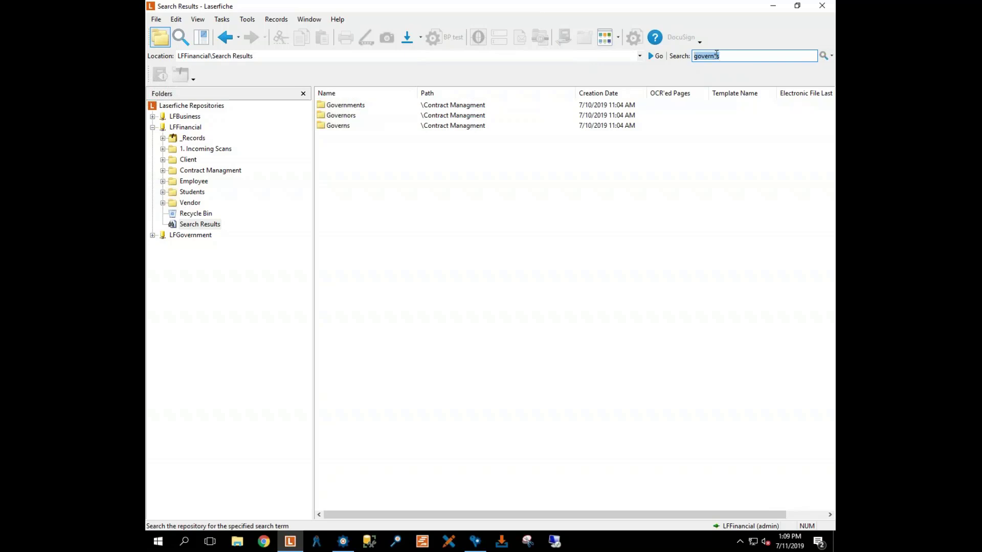
click(717, 55)
key(BackSpace)
text(?)
key(Return)
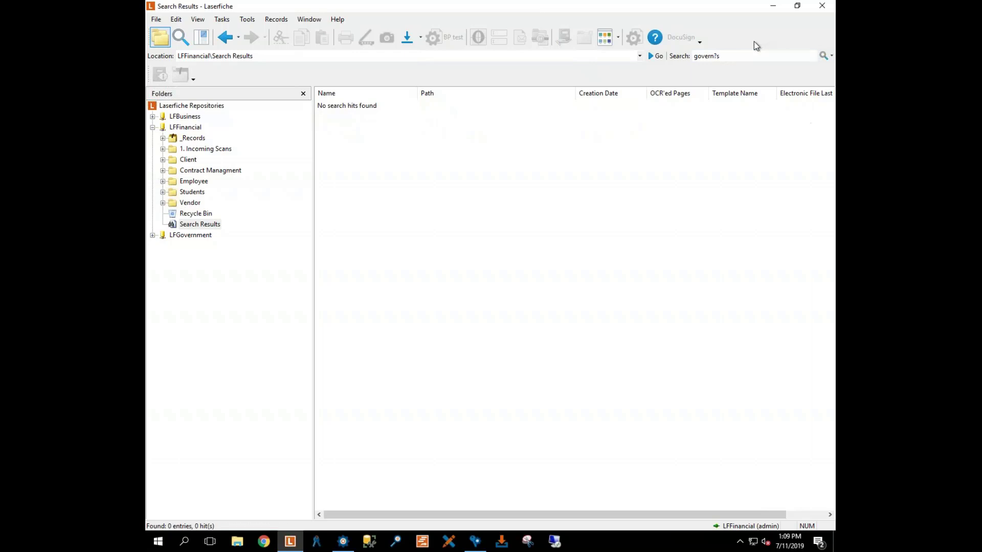
Step: Search the entry names with the single-character wildcard term "gr?y"
click(726, 57)
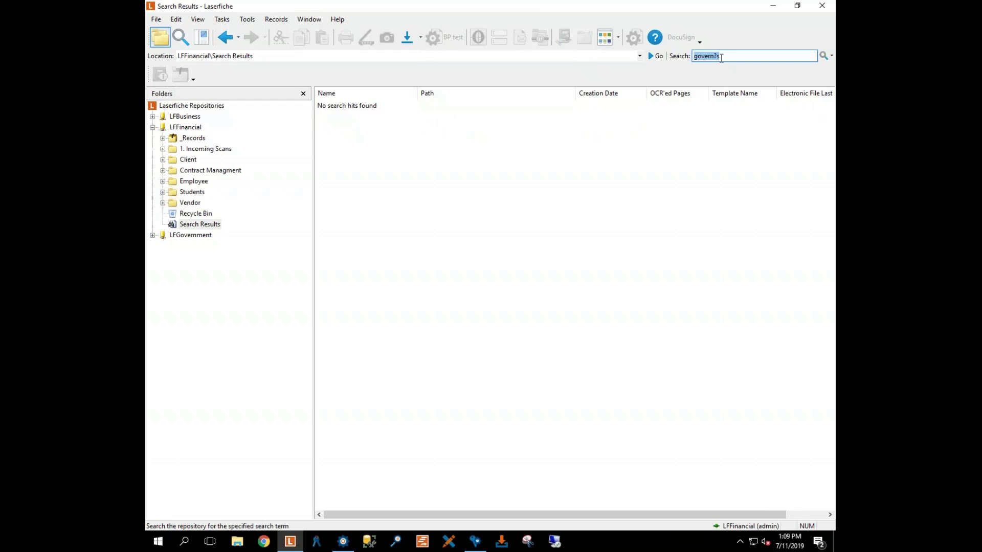
text(gr?y)
key(Return)
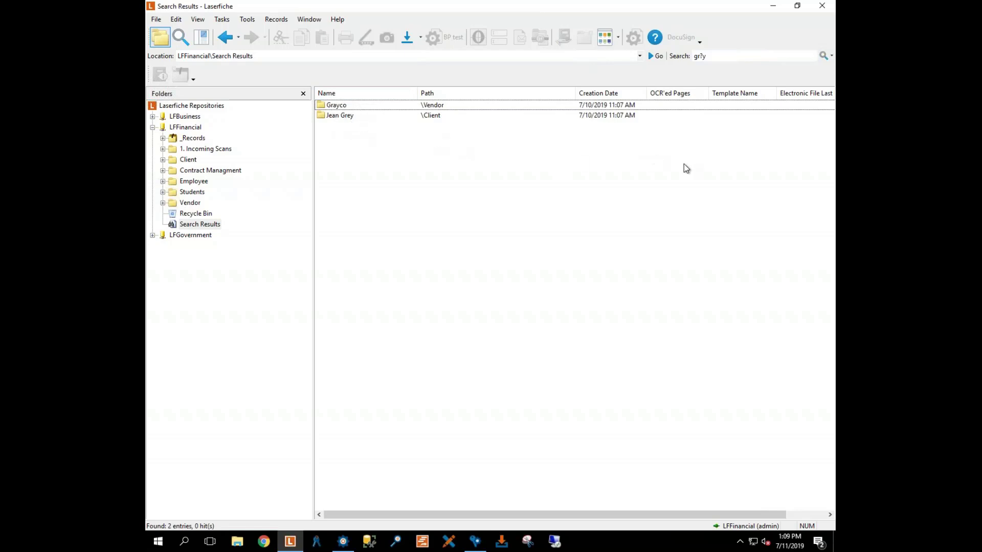
Step: Search the entry names with the bracketed character set "201[678]"
click(725, 56)
key(BackSpace)
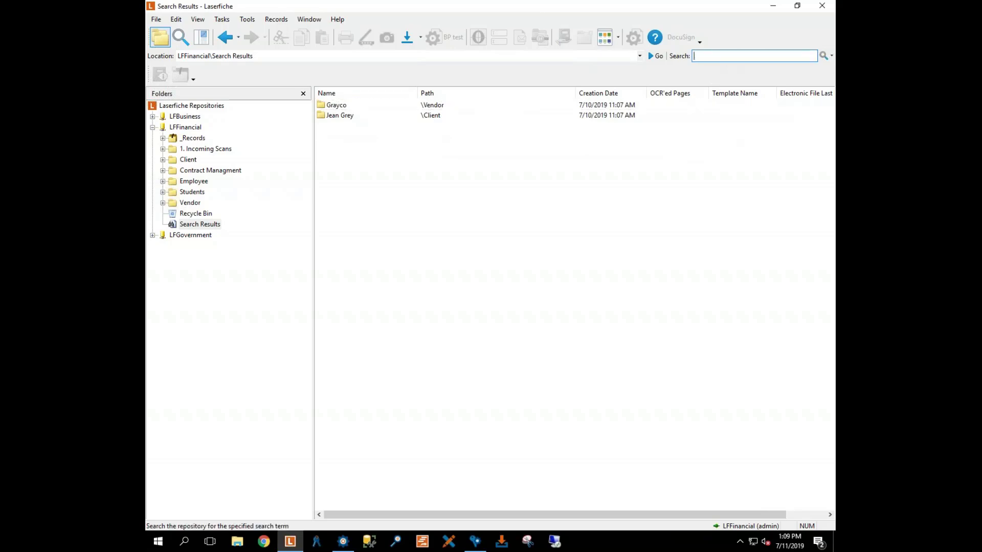
text(2011[678])
key(Return)
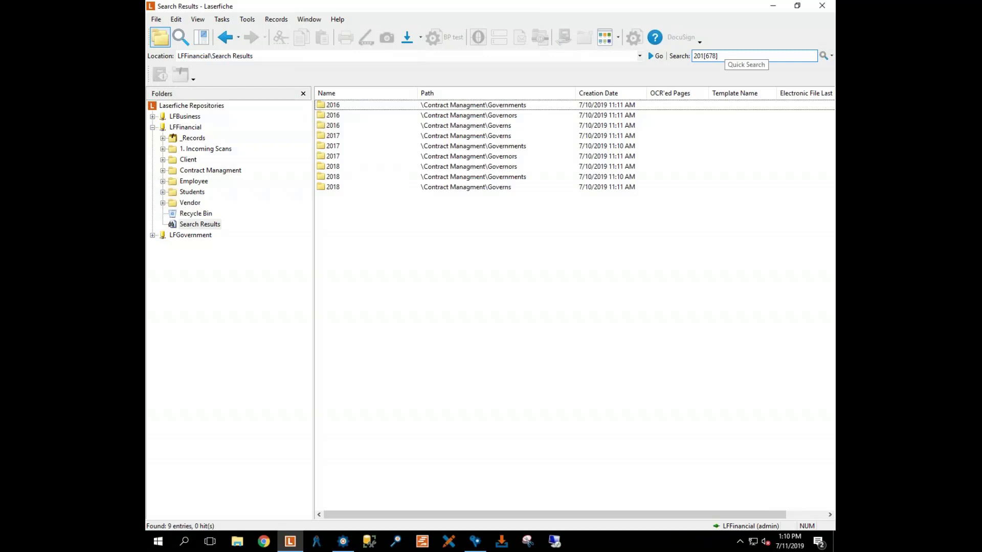
Step: Change the bracketed set in the search term to a range, making it "201[6-9]", and run the search
click(717, 57)
click(717, 57)
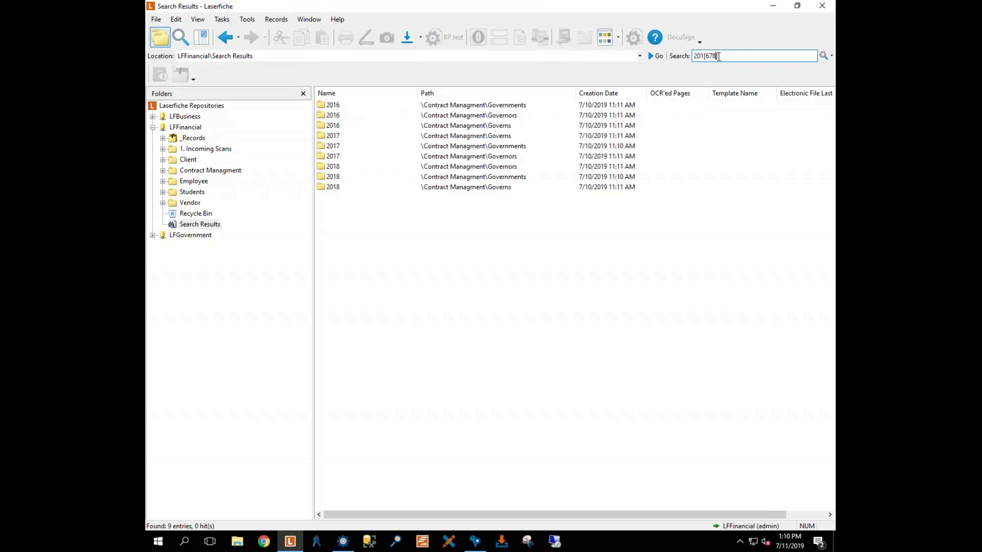
key(BackSpace)
key(BackSpace)
key(BackSpace)
text(-9])
key(Return)
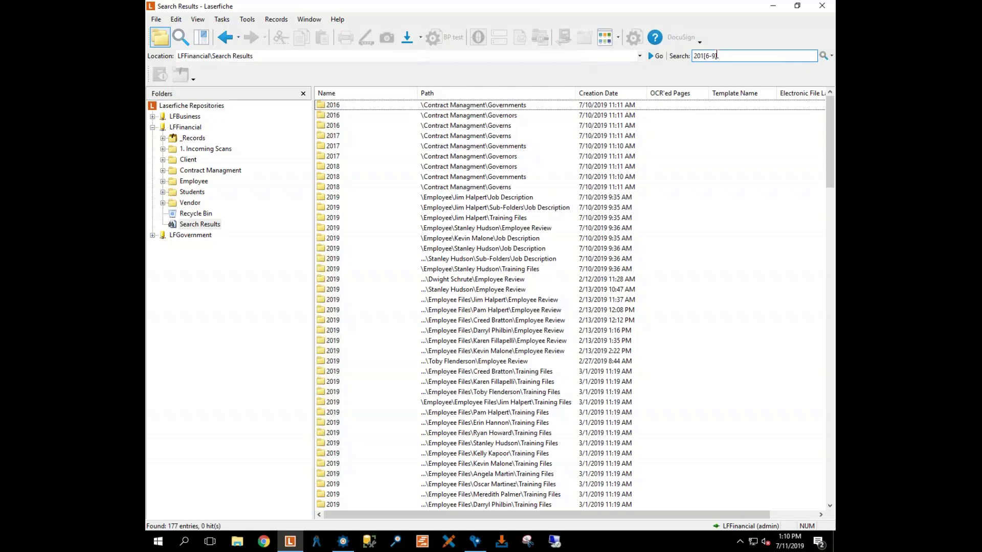
Step: Search the entry names with the letter range "[A-B]" and with the four-digit pattern "[7][0-9][0-9][0-9]"
click(715, 56)
click(713, 56)
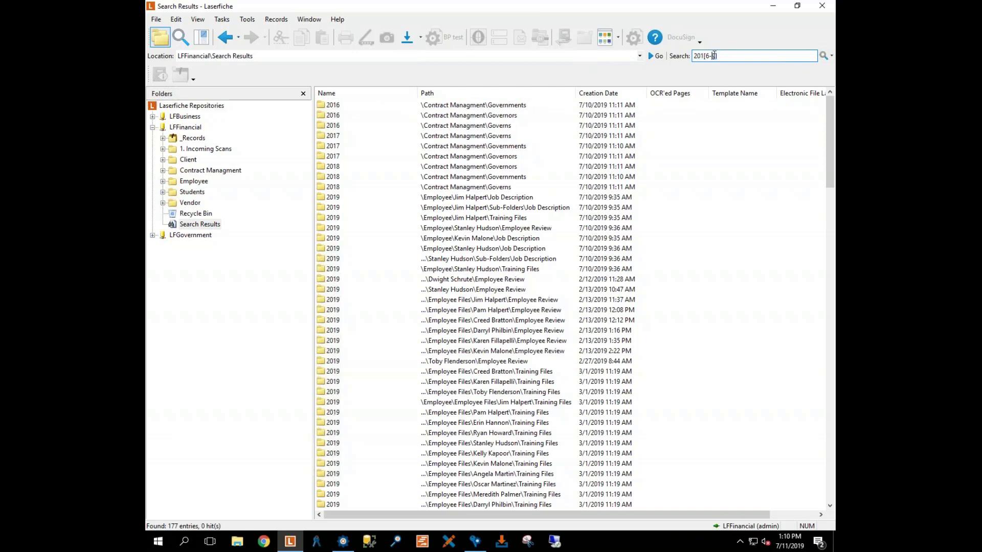
key(ctrl+a)
key(BackSpace)
text([A-B])
key(Return)
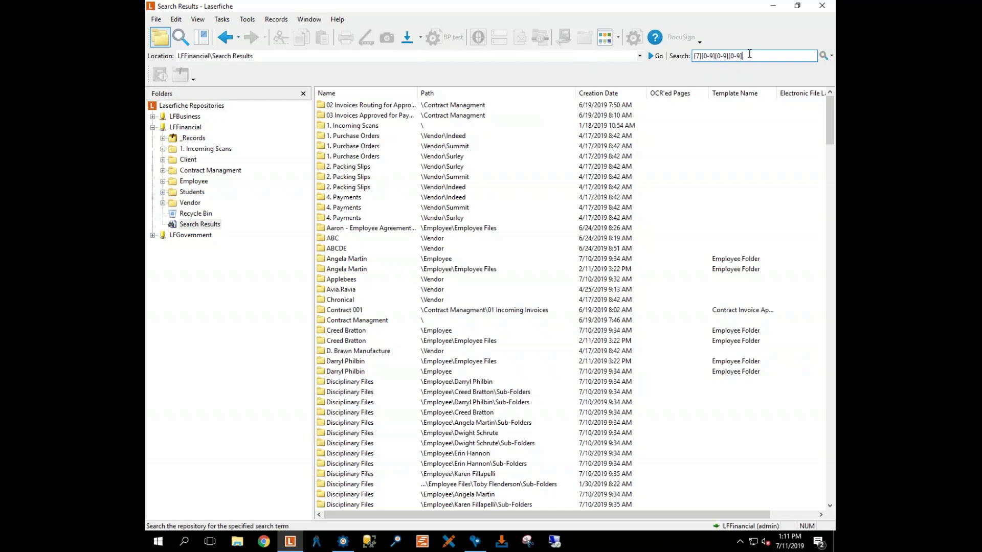
key(Return)
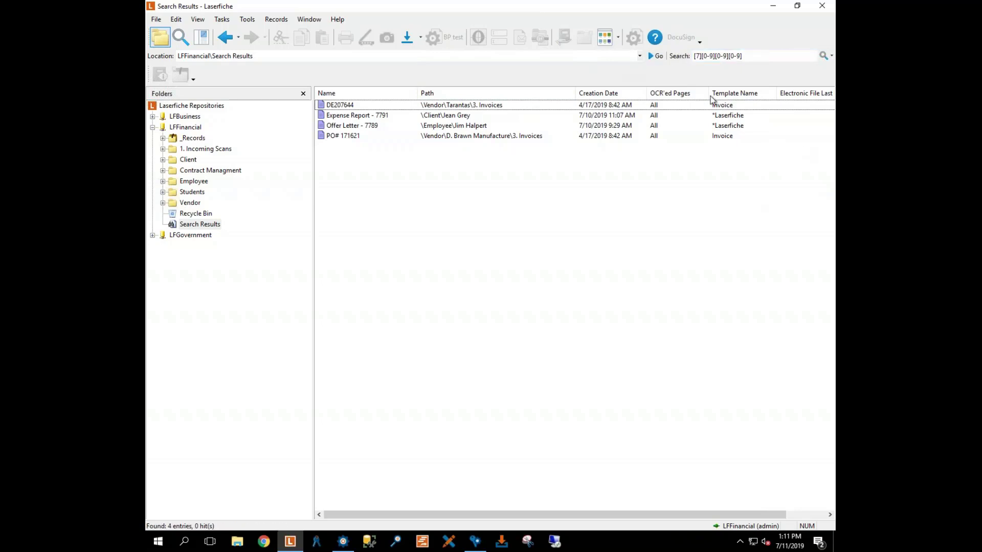
Step: Enable fuzzy search based on number of letters in the general search options
click(247, 19)
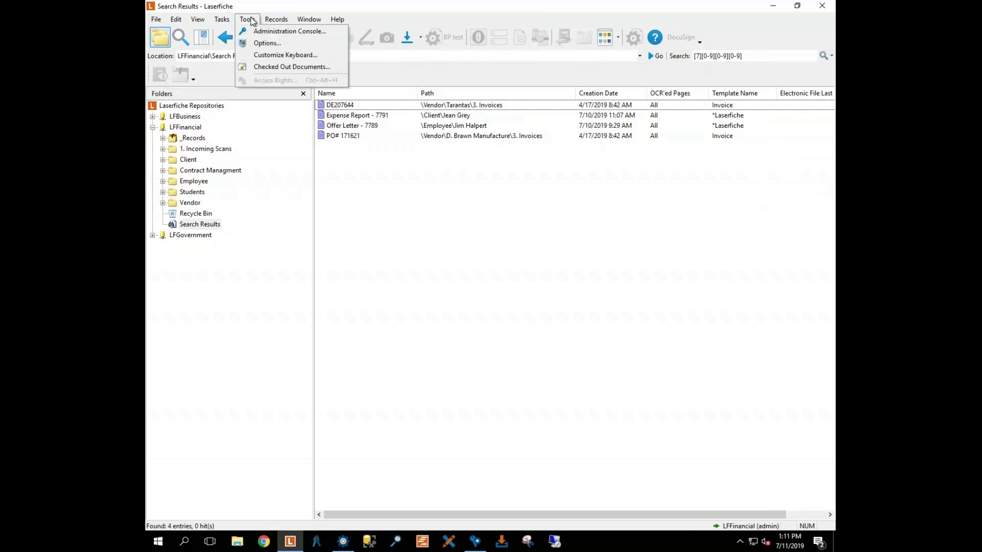
click(264, 44)
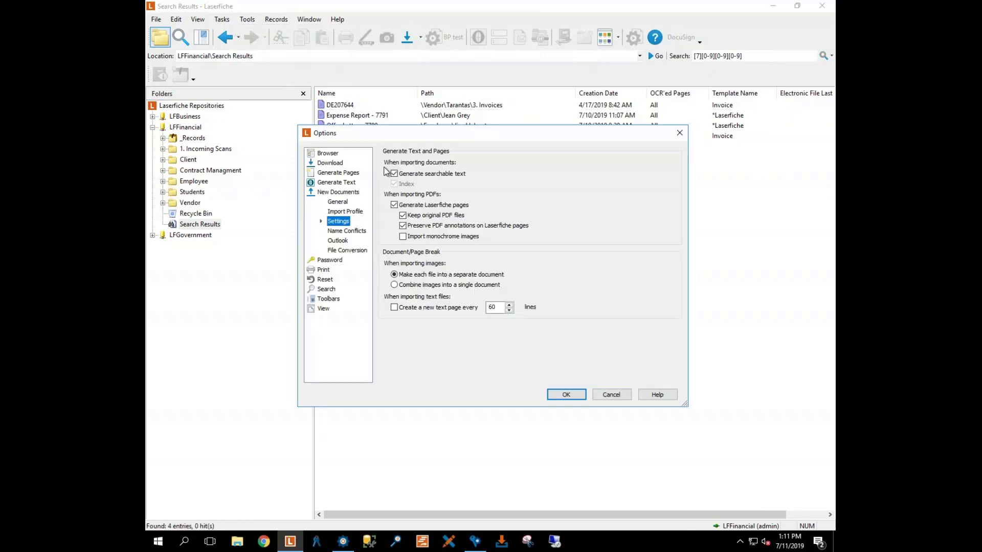
click(327, 289)
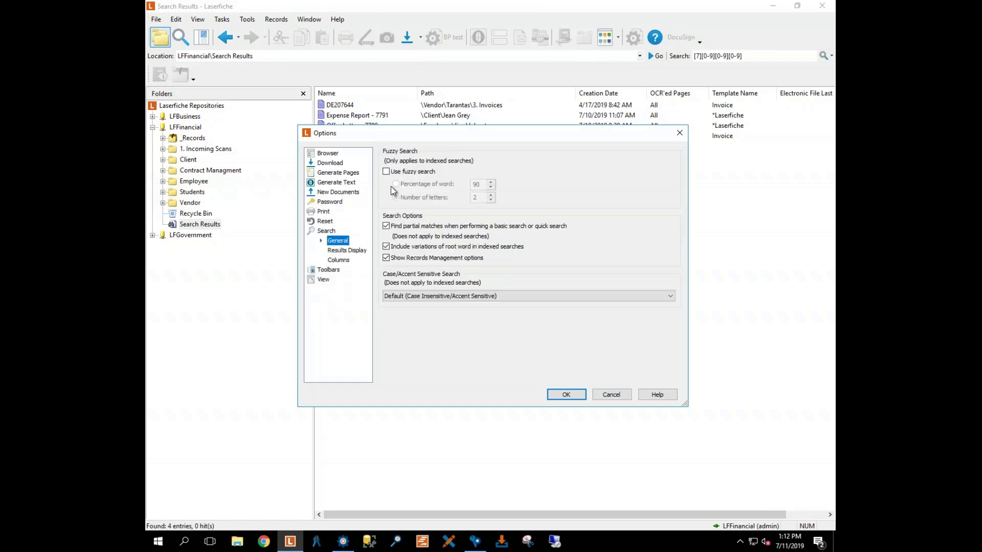
click(386, 171)
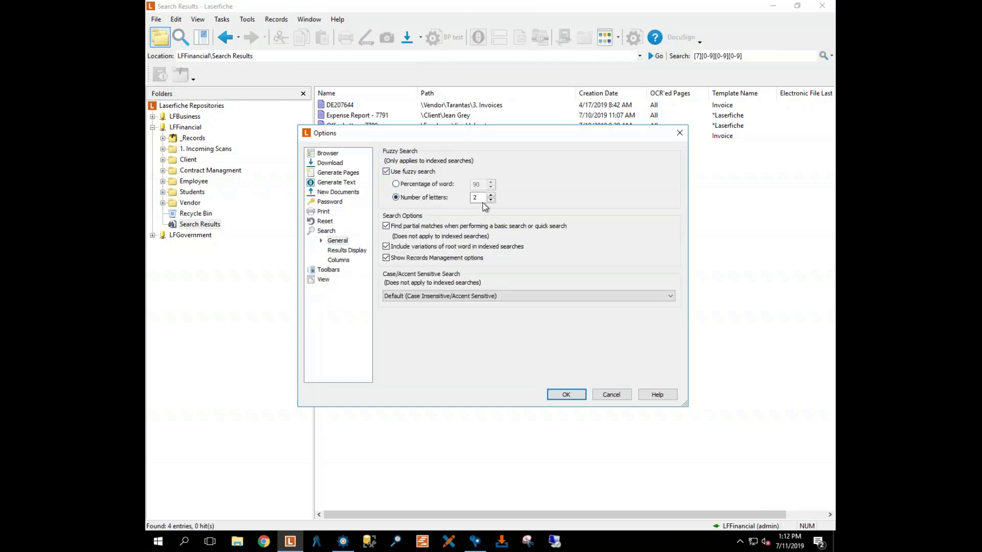
click(565, 396)
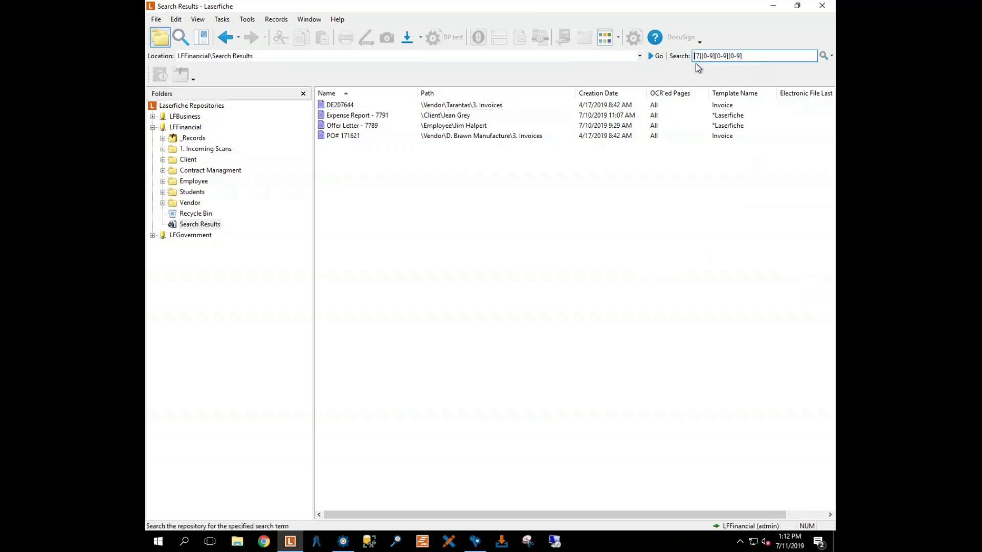
Step: Limit the quick search to document text and search for the misspelled term "Steppen"
click(831, 56)
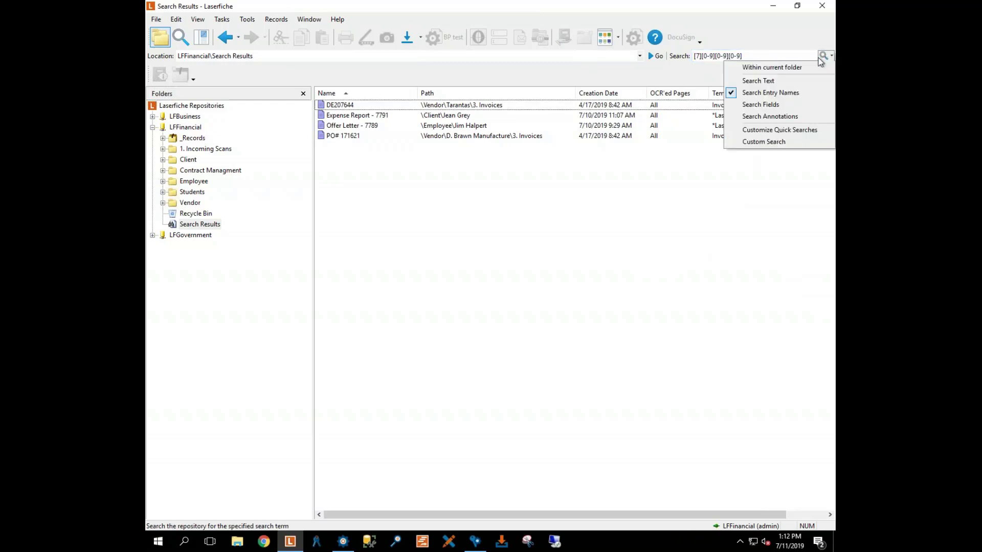
click(759, 81)
click(734, 96)
click(757, 56)
click(762, 57)
click(762, 58)
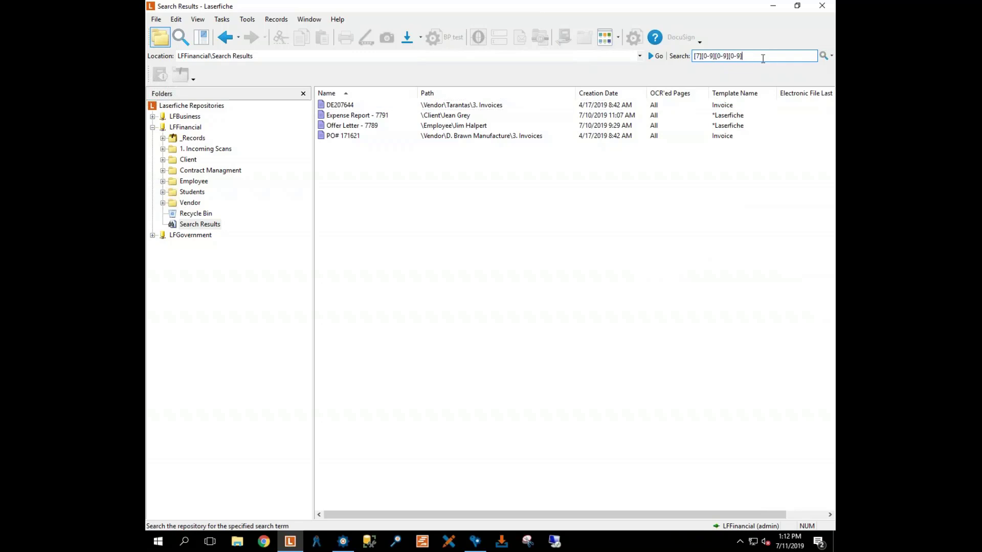
key(BackSpace)
key(BackSpace)
key(BackSpace)
key(BackSpace)
key(BackSpace)
key(BackSpace)
key(BackSpace)
key(BackSpace)
key(BackSpace)
key(BackSpace)
key(BackSpace)
key(BackSpace)
key(BackSpace)
key(BackSpace)
key(BackSpace)
key(BackSpace)
key(BackSpace)
key(BackSpace)
text(Steppen)
key(Return)
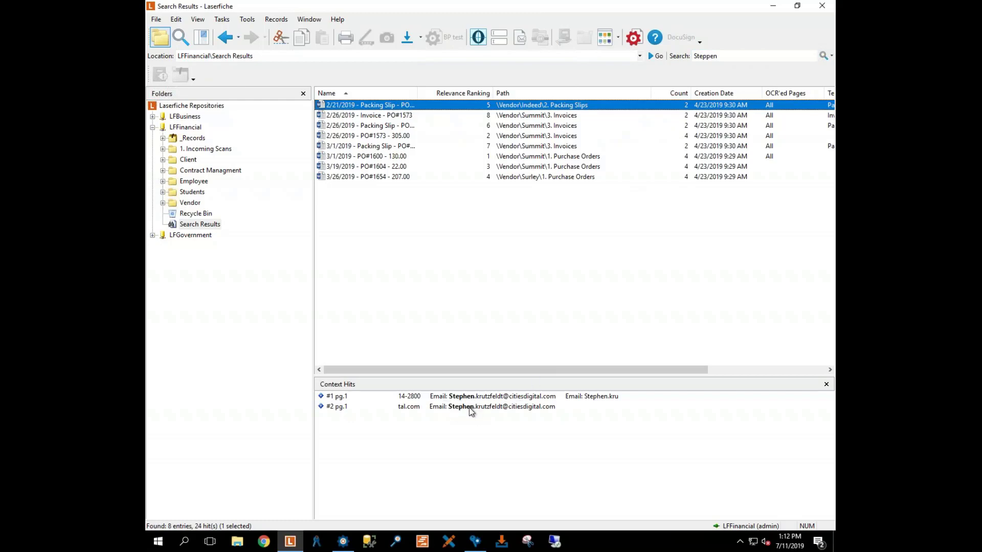
Step: Examine the context hits of the 2/26/2019 invoice and packing slip and the 3/1/2019 packing slip
click(337, 118)
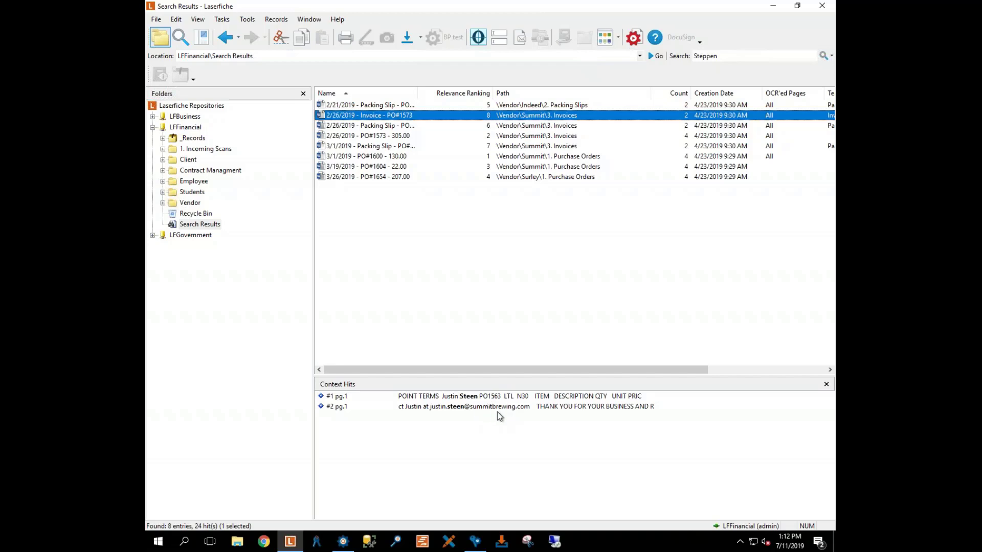
click(376, 127)
drag(375, 130, 365, 152)
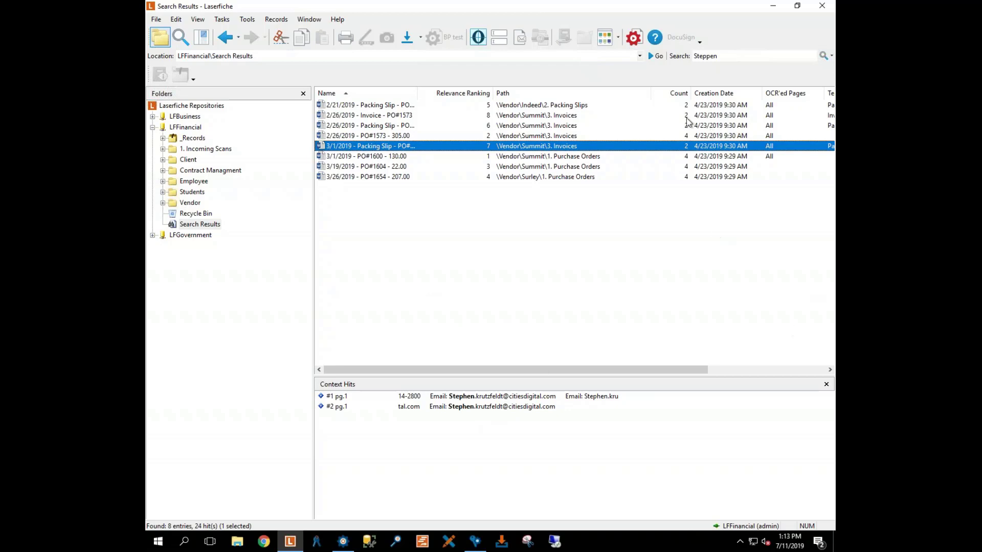
Step: Search the document text for "Transactions", preview the first matching document from its page 4 context hit, and close the preview pane
double_click(704, 56)
text(Transactions)
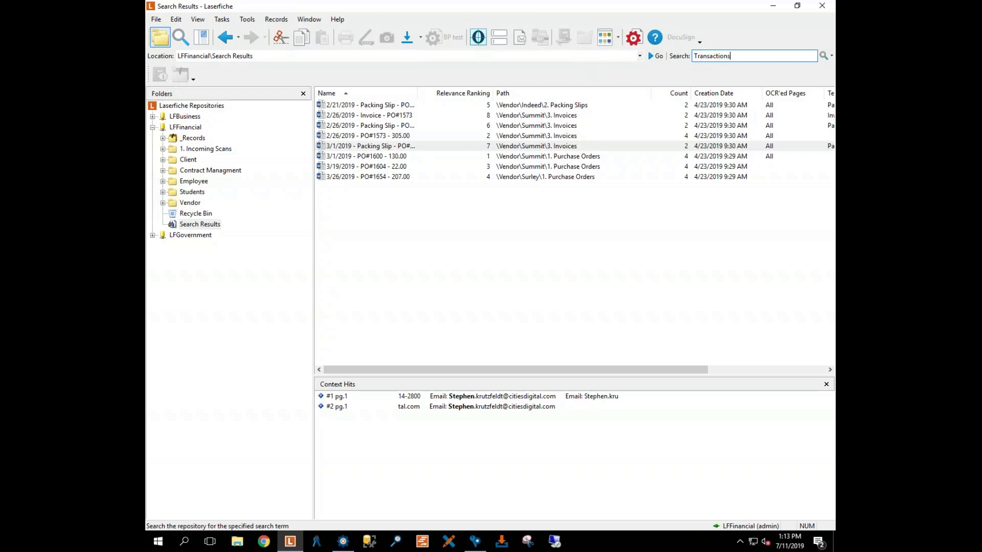
key(Return)
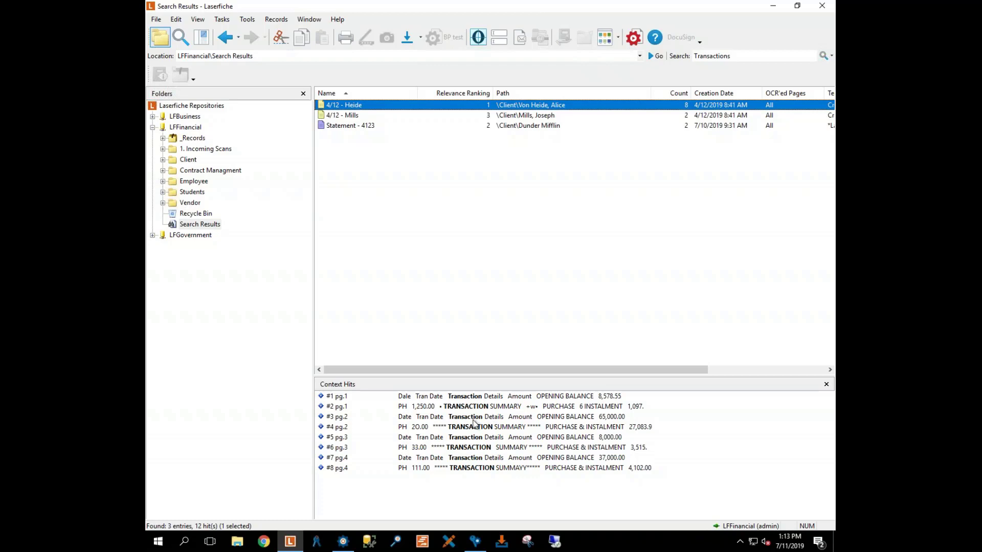
click(382, 458)
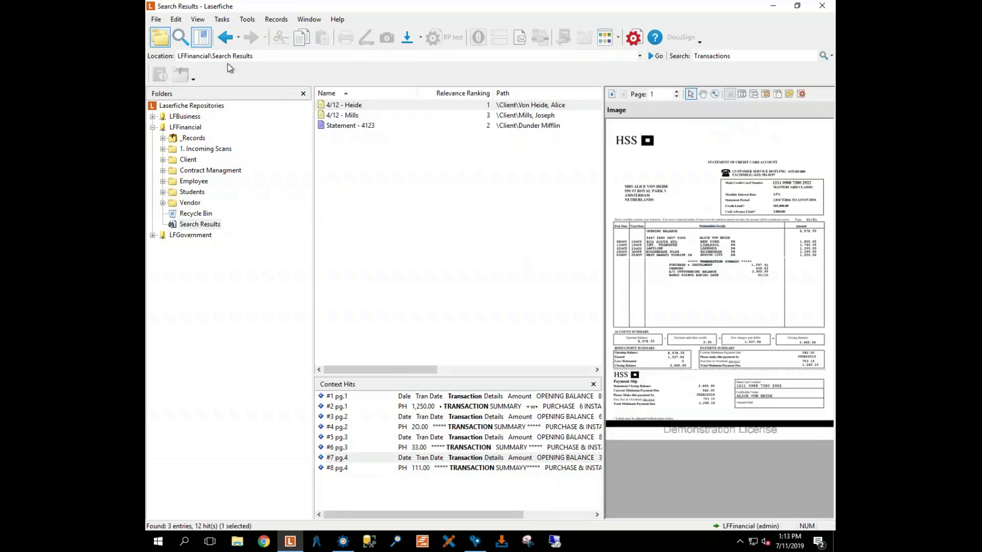
click(202, 37)
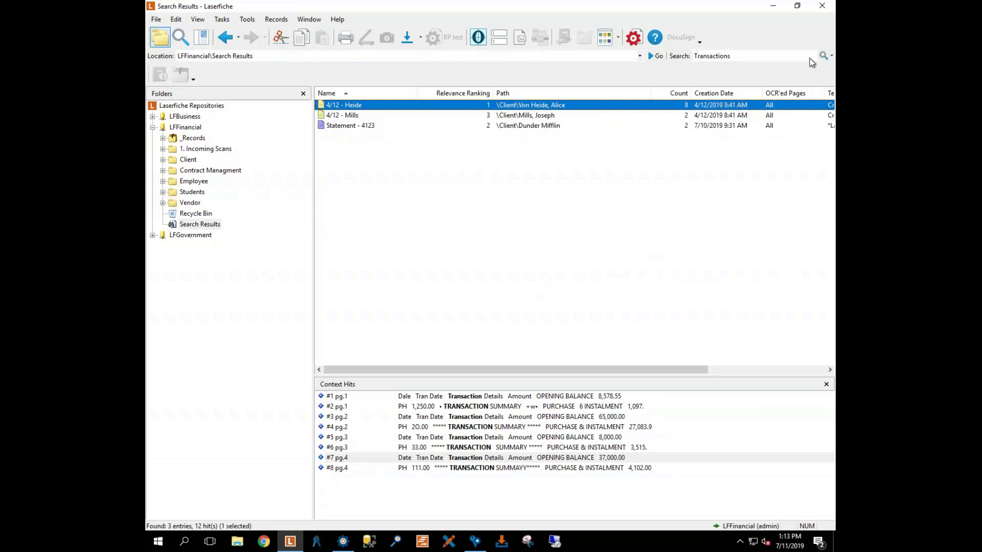
Step: Limit the quick search to fields and clear the search term
click(826, 56)
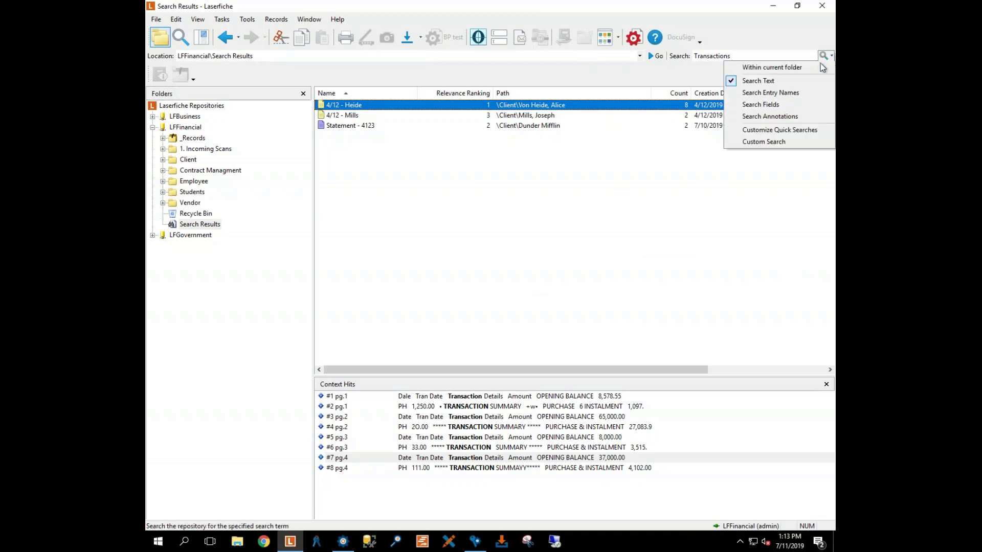
click(762, 104)
click(649, 141)
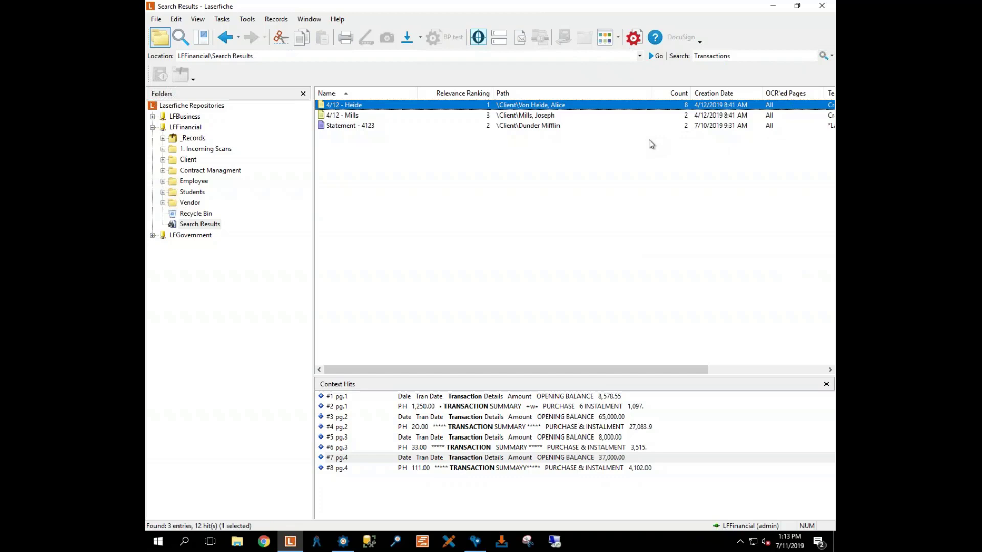
drag(694, 57, 719, 59)
click(758, 53)
key(BackSpace)
key(BackSpace)
key(BackSpace)
key(BackSpace)
key(BackSpace)
key(BackSpace)
key(BackSpace)
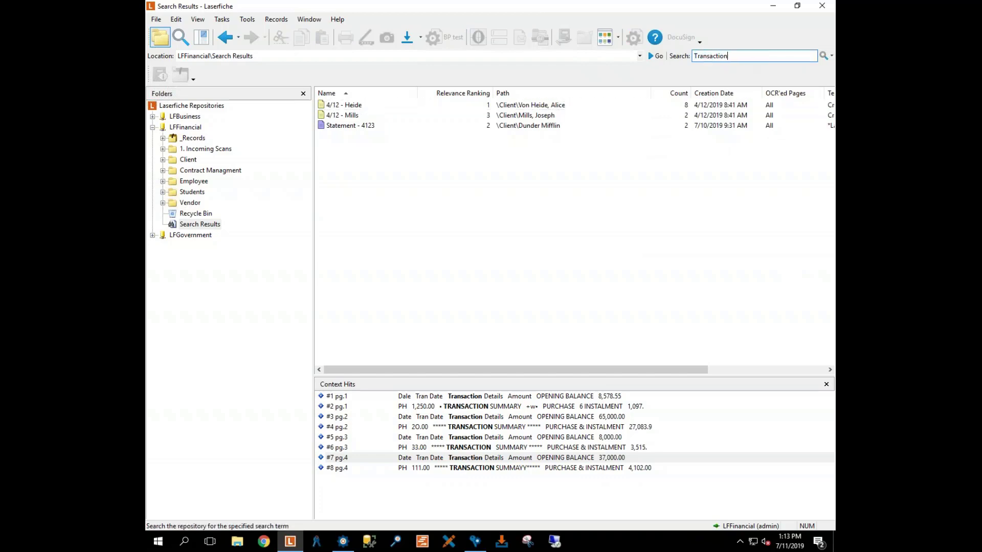
key(BackSpace)
key(BackSpace)
key(BackSpace)
key(BackSpace)
key(BackSpace)
Step: Examine the field values in the metadata of the document Statement - 4123 and close it
right_click(350, 126)
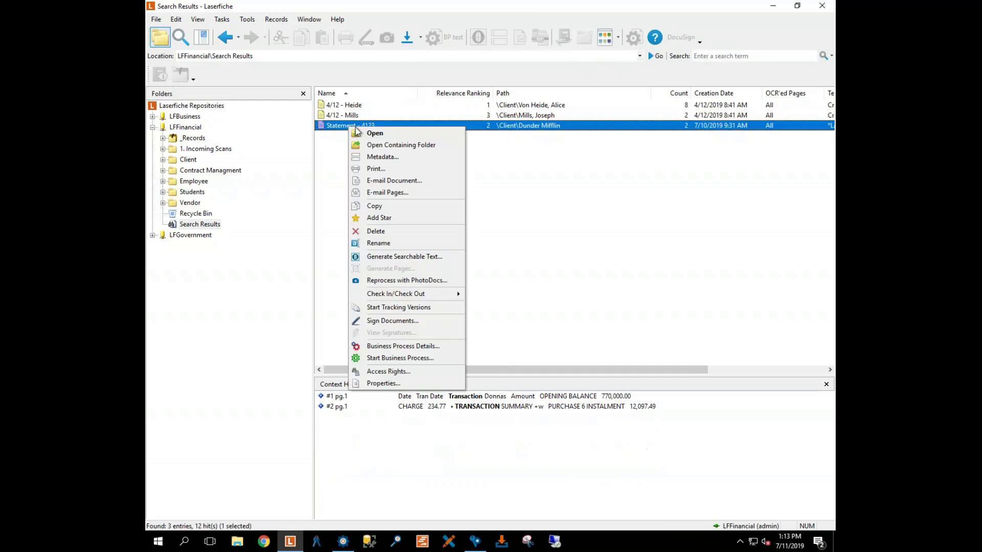
click(382, 158)
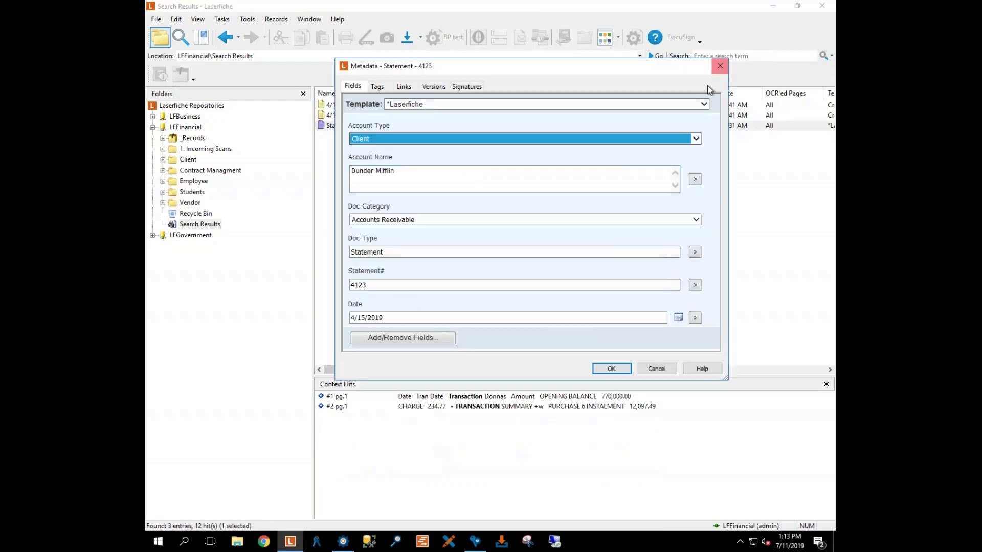
click(720, 66)
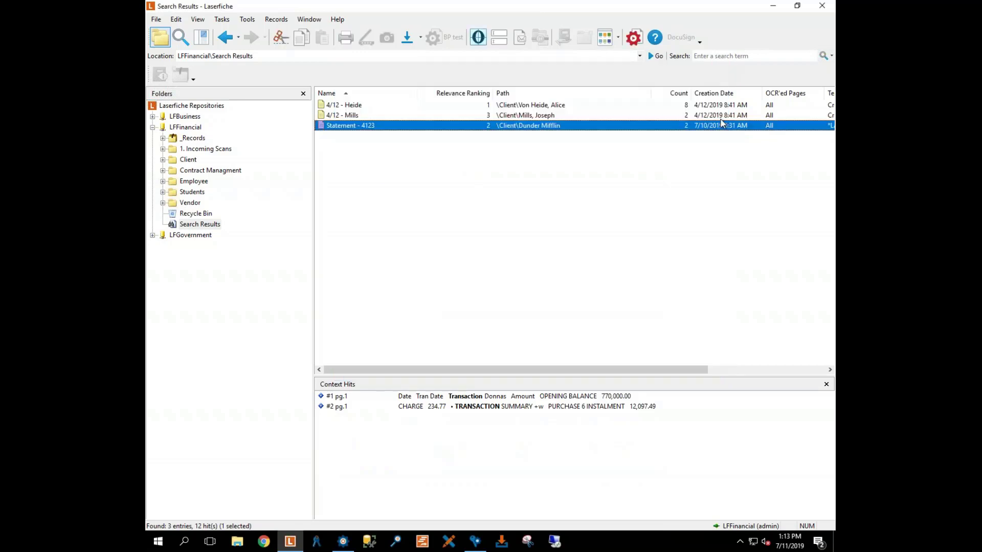
click(433, 147)
Step: Run a quick search with the wildcard term "*1654"
click(711, 56)
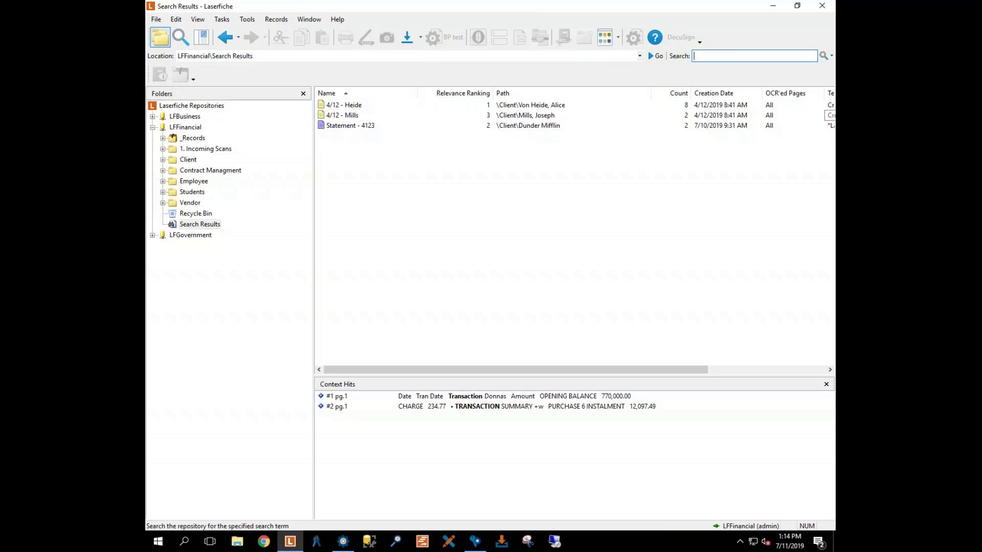
text(*1654)
key(Return)
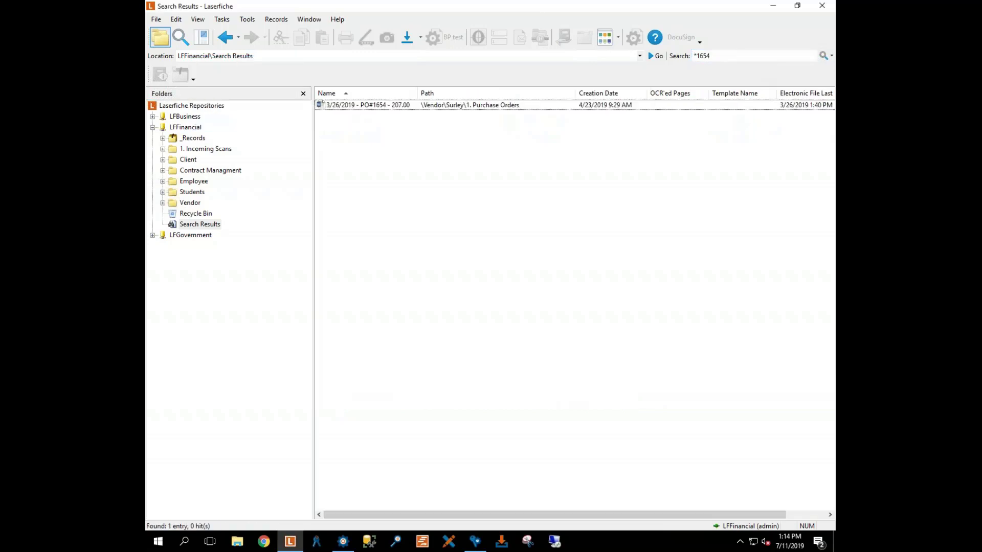
right_click(346, 109)
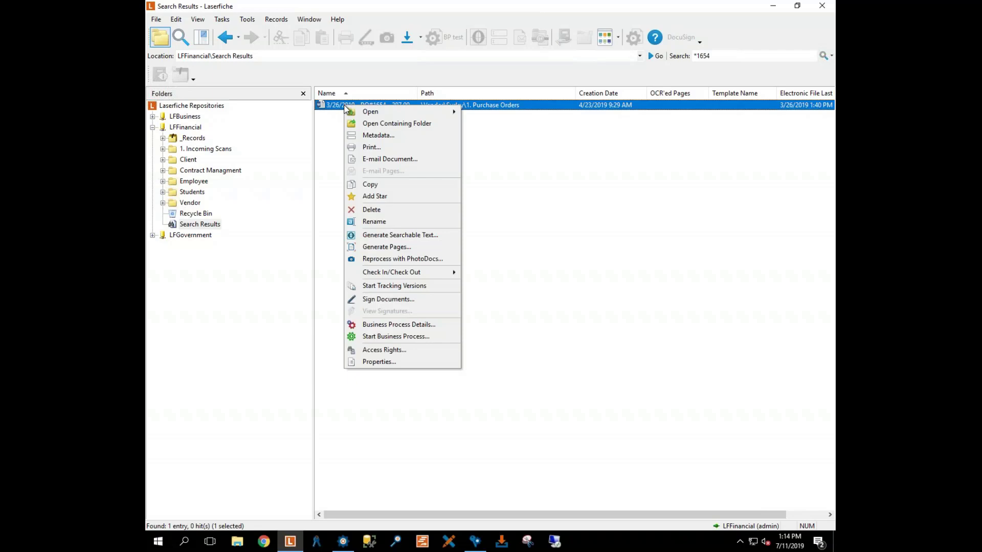
click(546, 196)
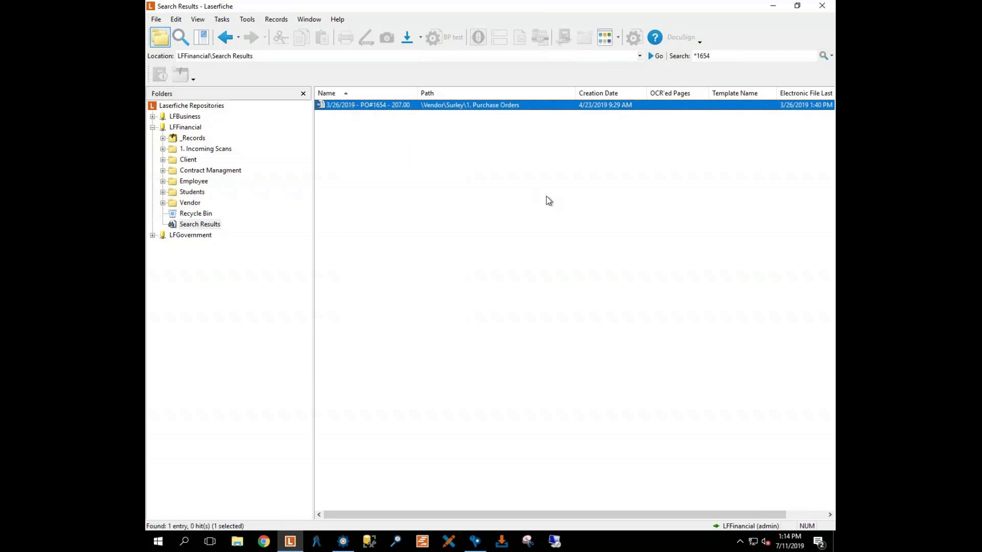
click(546, 200)
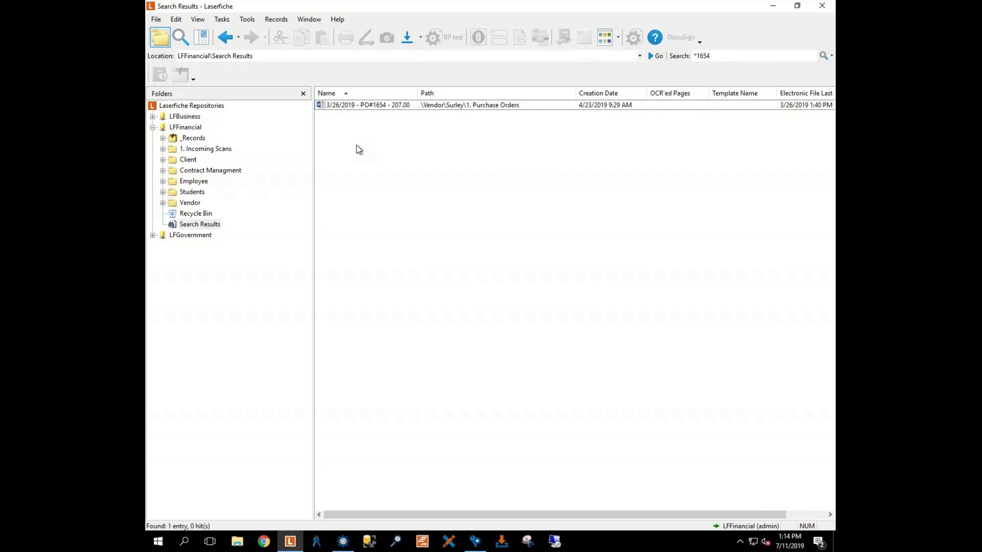
Step: Clear the search term and switch the quick search scope to Custom Search
click(728, 57)
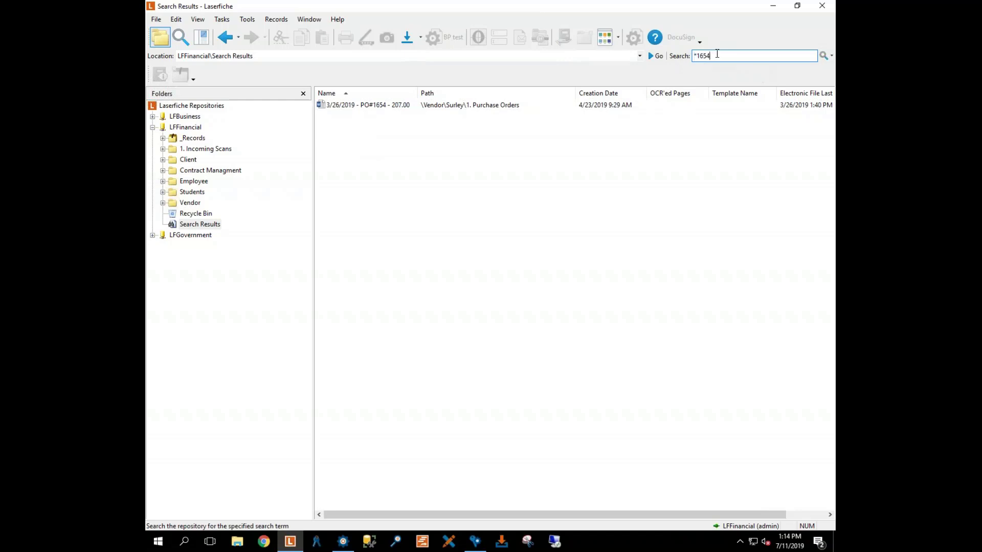
key(BackSpace)
key(BackSpace)
key(BackSpace)
key(BackSpace)
key(BackSpace)
click(480, 184)
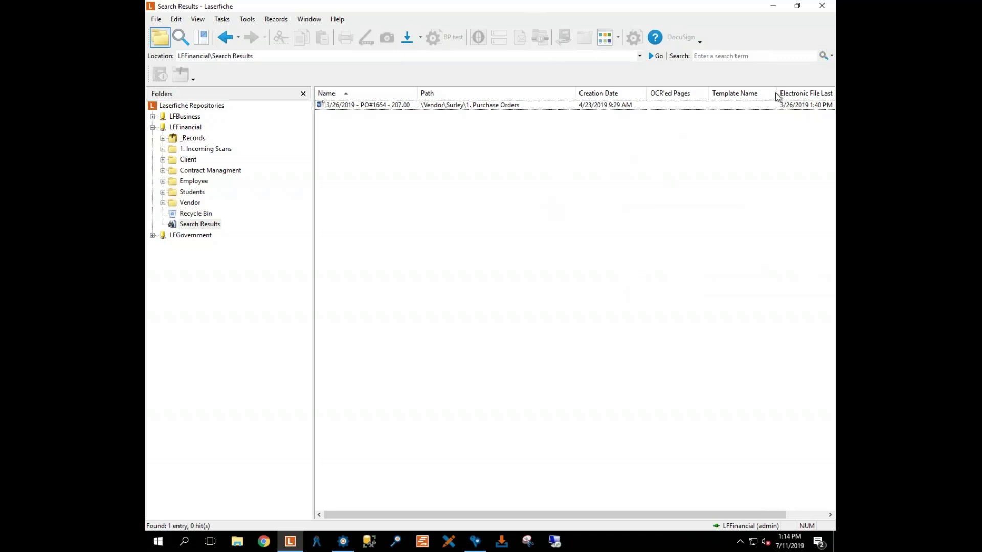
click(831, 55)
click(775, 141)
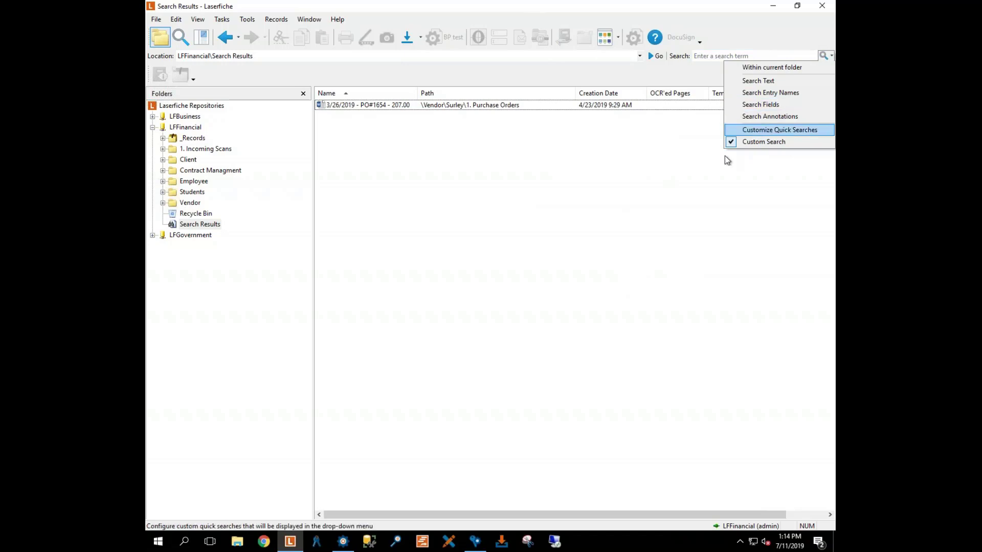
Step: Remove the existing Custom Search from the customized quick searches
click(756, 140)
click(757, 134)
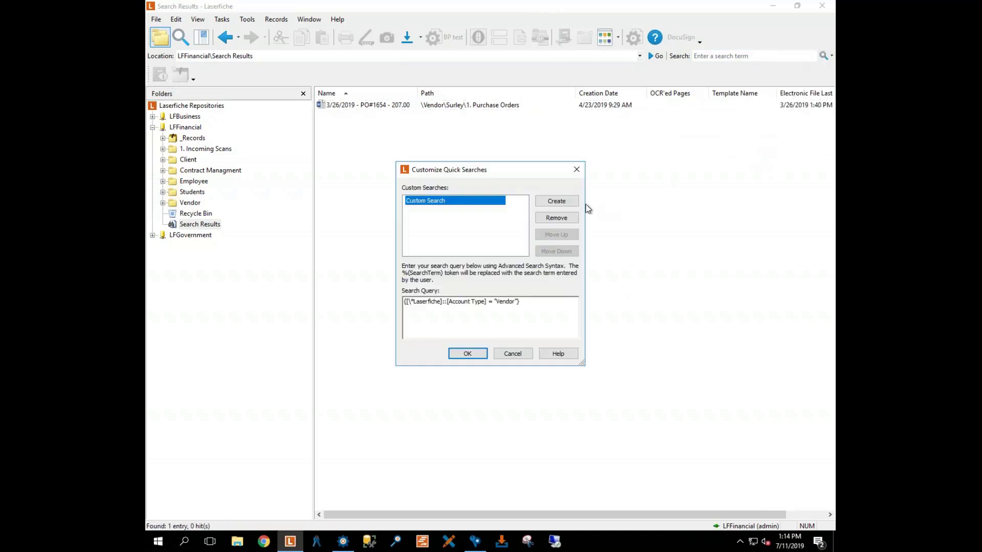
click(556, 215)
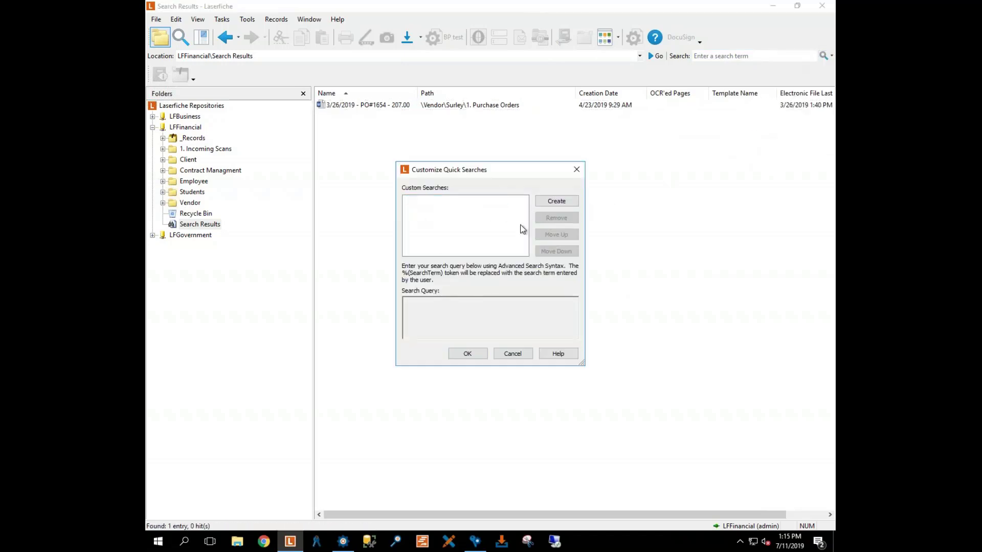
click(555, 202)
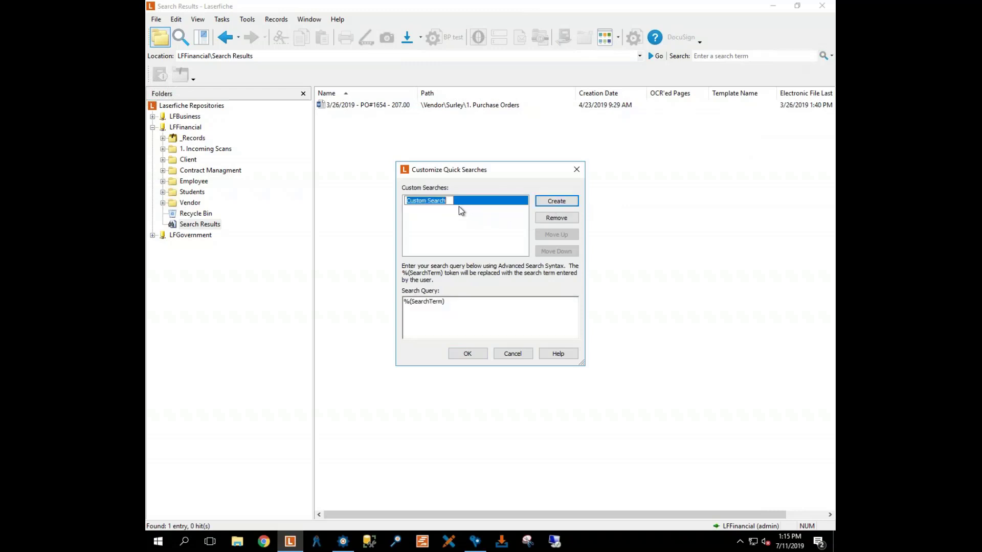
text(Vendors)
click(469, 304)
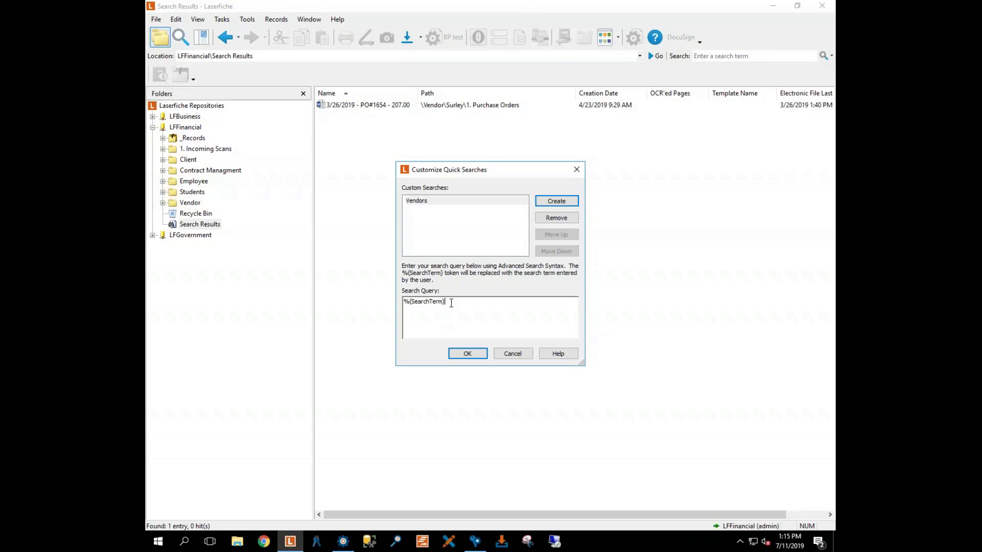
key(BackSpace)
key(BackSpace)
key(BackSpace)
key(BackSpace)
key(BackSpace)
key(BackSpace)
key(BackSpace)
key(BackSpace)
key(BackSpace)
key(BackSpace)
key(BackSpace)
key(BackSpace)
key(BackSpace)
text({[\"Laserficeh)
drag(449, 307, 397, 308)
key(BackSpace)
click(510, 353)
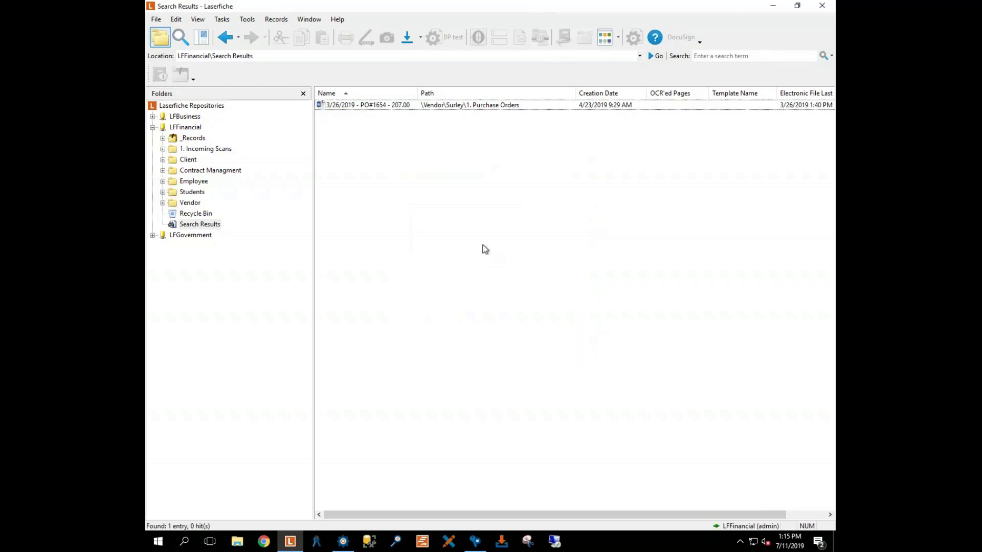
Step: Open the advanced search pane and remove its Search Syntax and Field Search sections
click(180, 39)
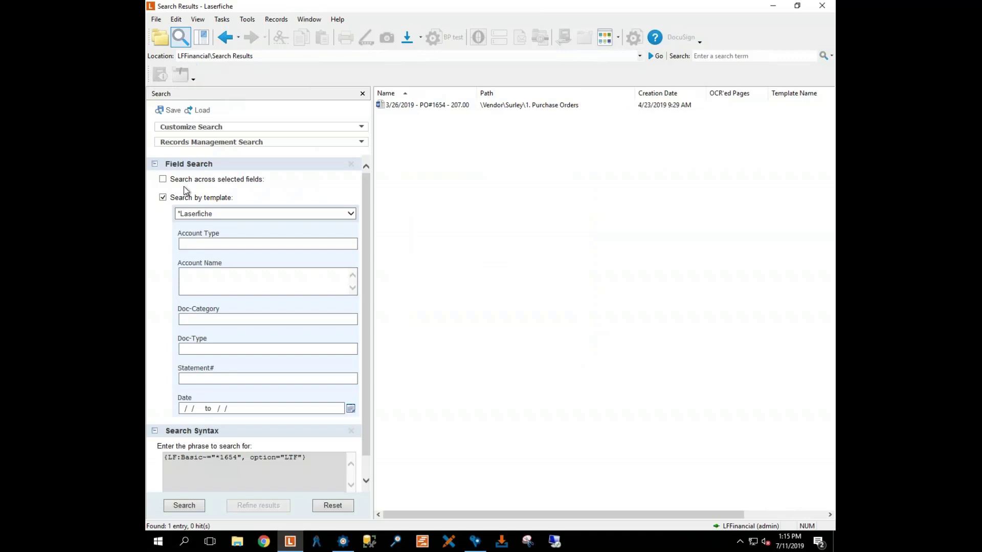
click(352, 432)
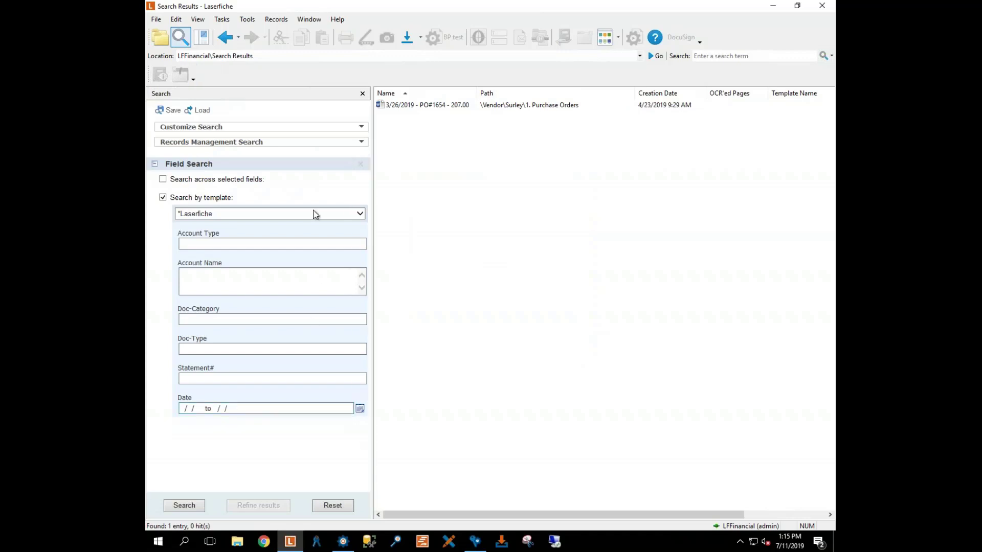
click(364, 165)
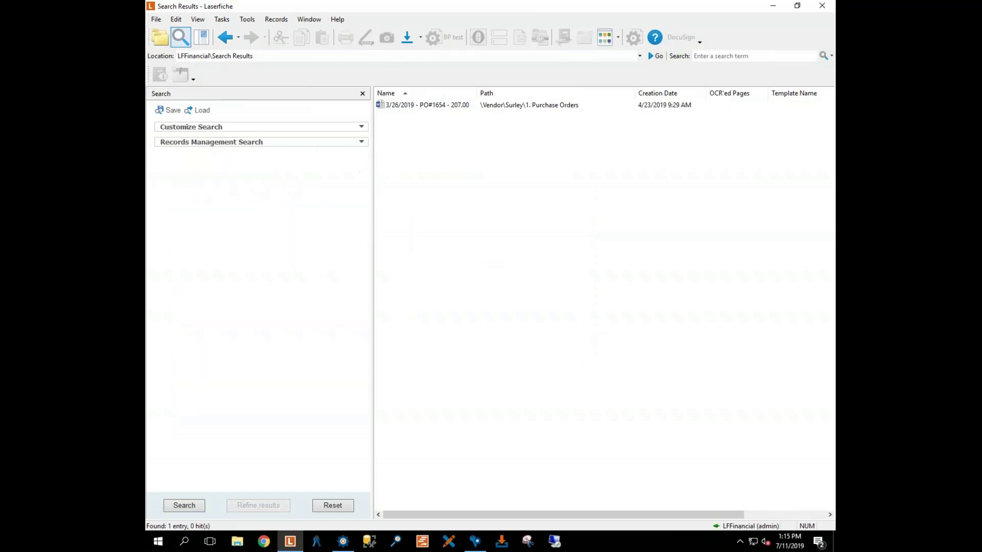
Step: Add the Name criterion to the search and set the entry name to the wildcard "*"
click(361, 126)
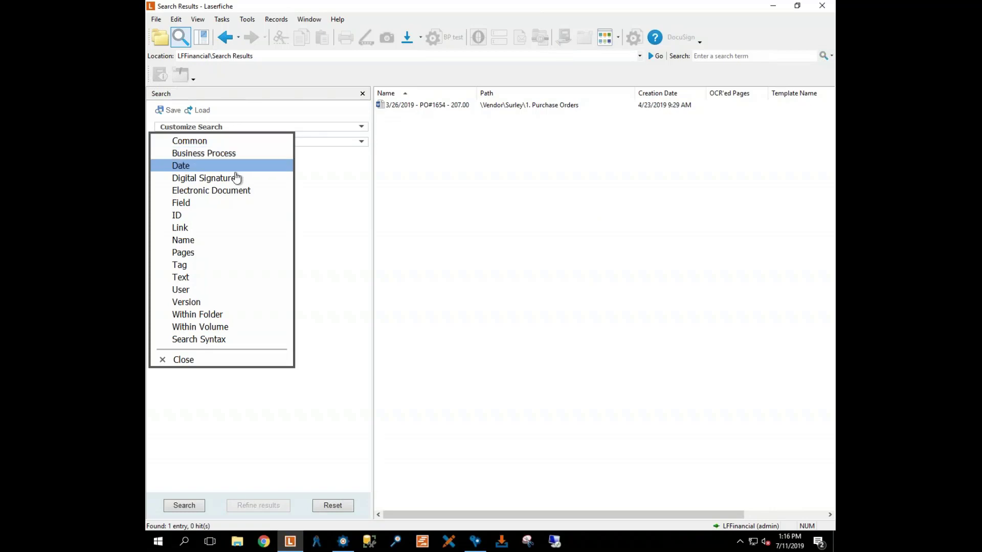
click(197, 242)
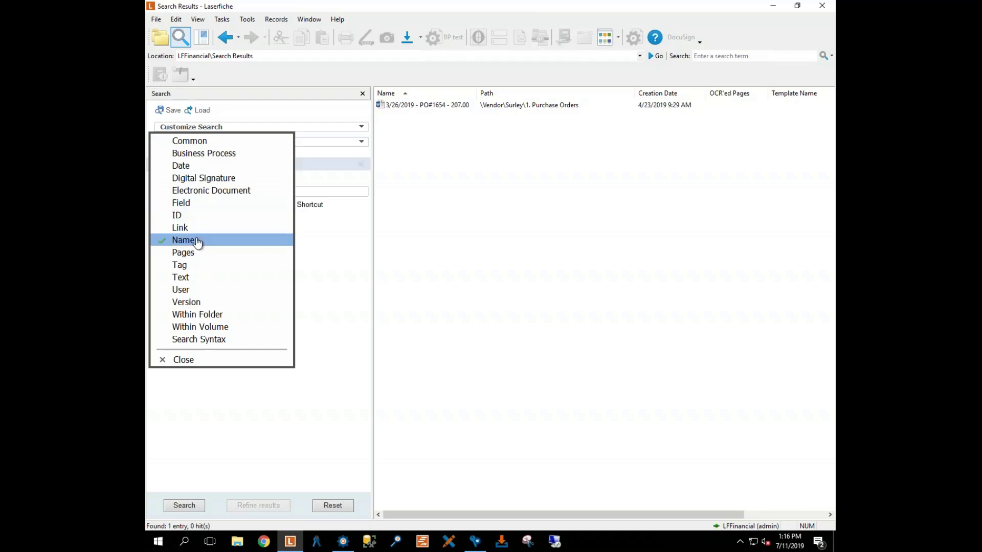
click(183, 359)
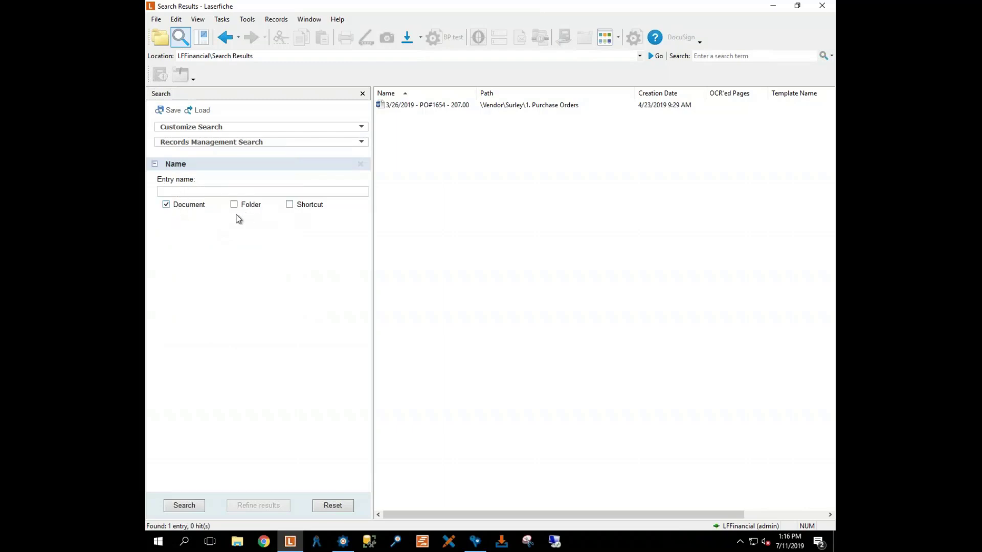
click(171, 191)
text(*)
Step: Add the Within Folder criterion to the search
click(361, 127)
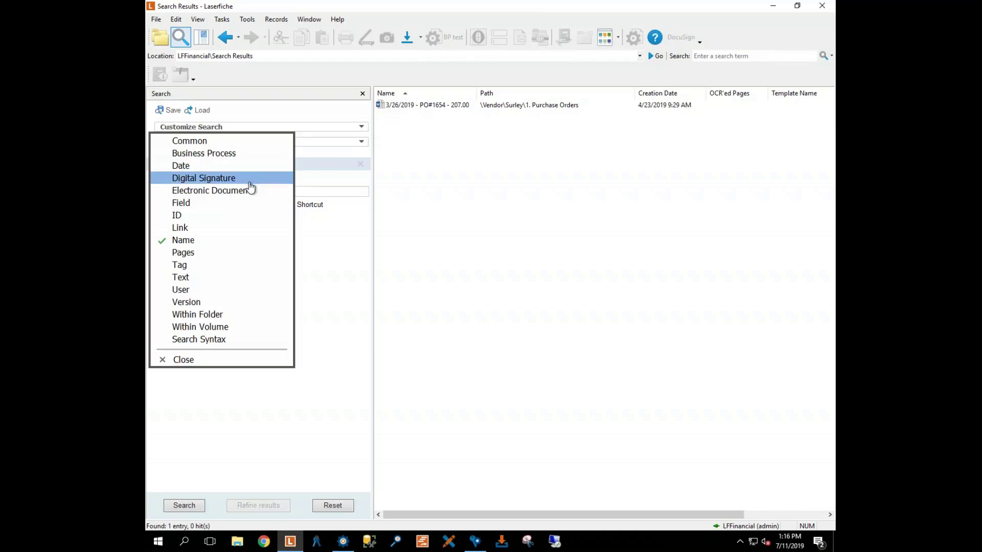
click(235, 319)
click(193, 360)
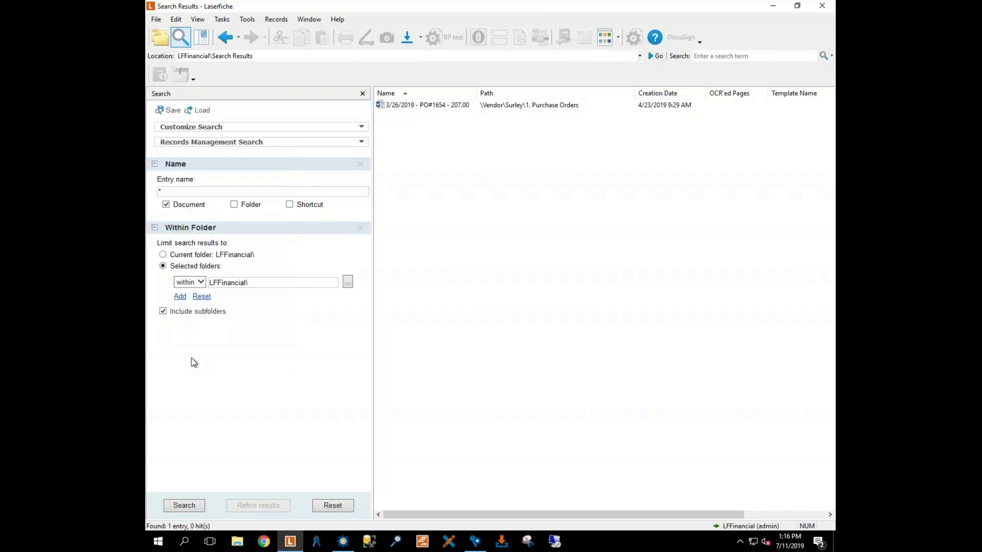
click(348, 282)
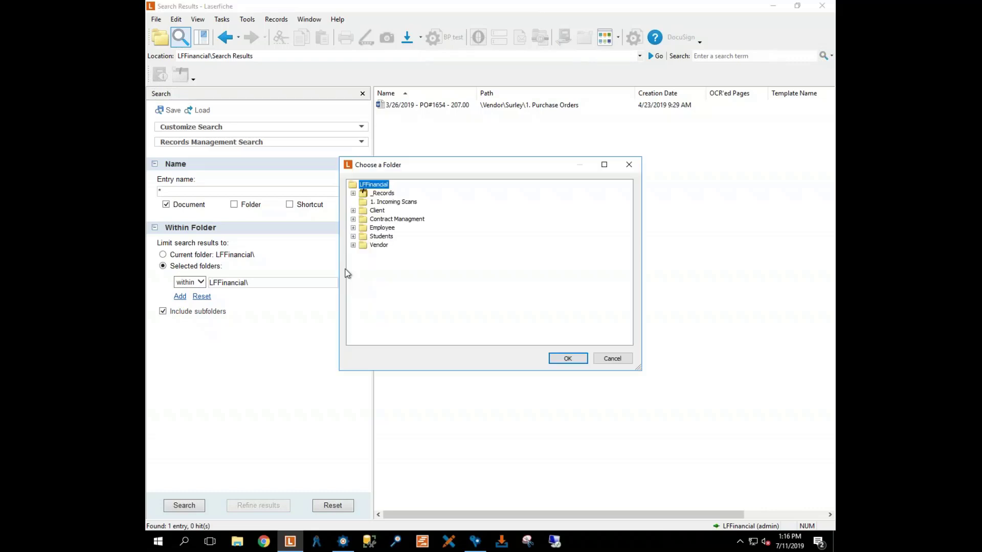
click(379, 245)
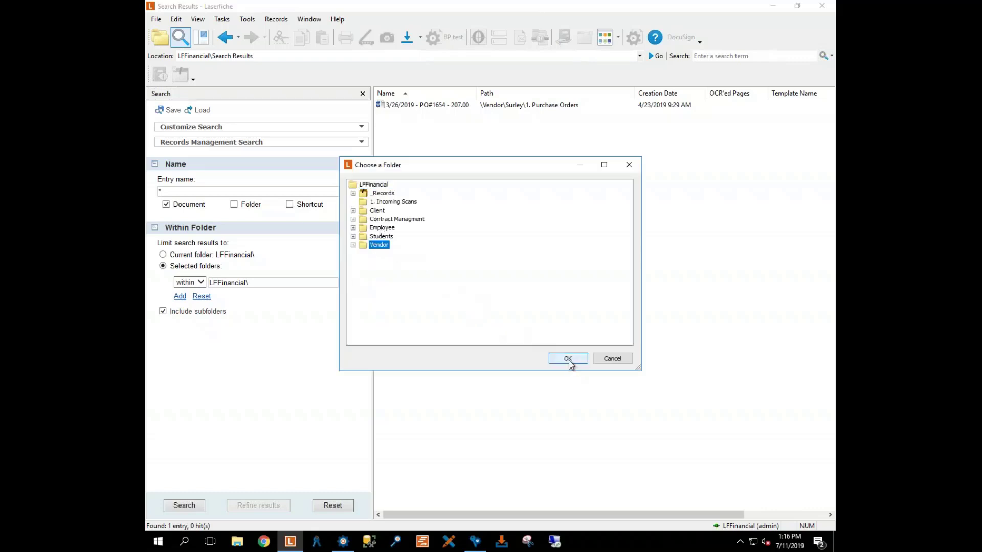
click(612, 359)
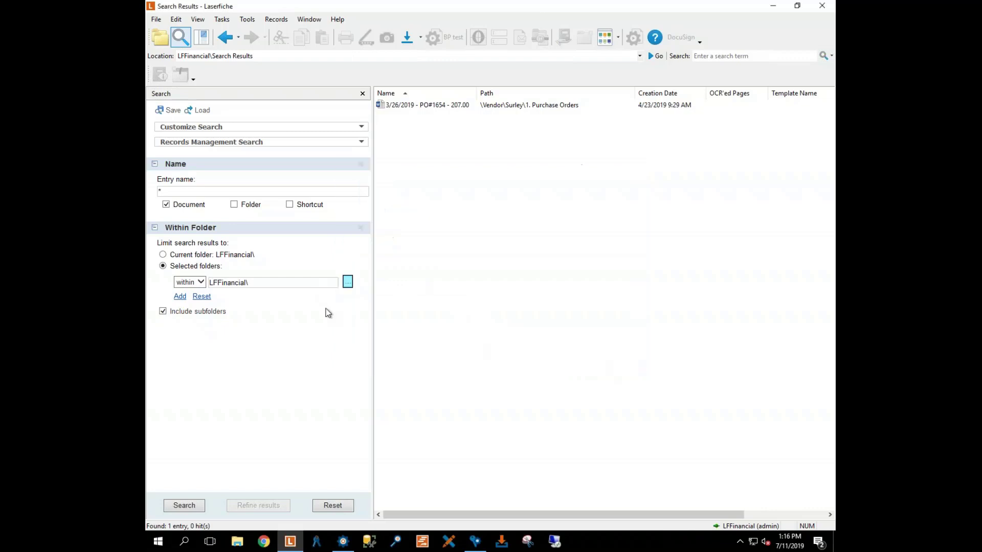
Step: Limit the search results to the LFFinancial\Vendor folder
click(348, 283)
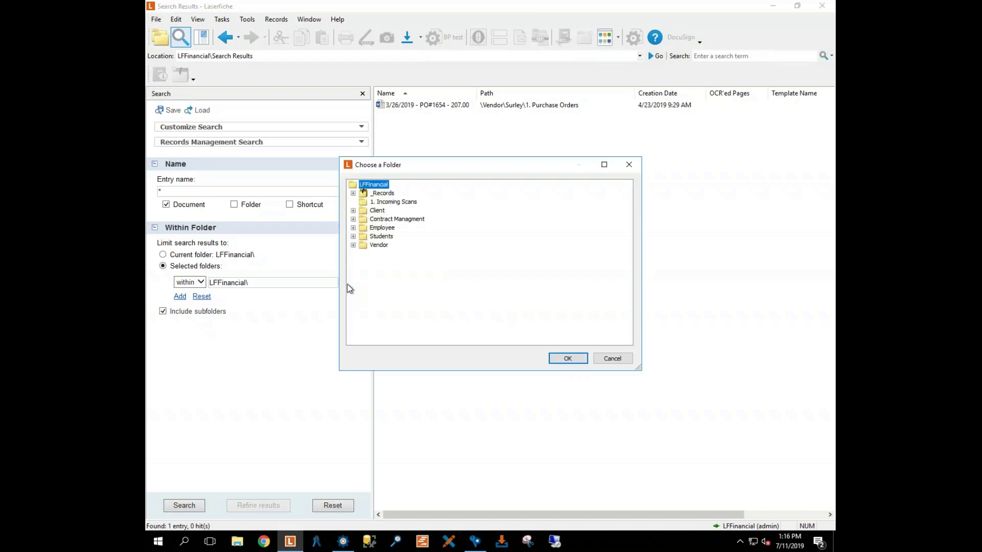
click(378, 245)
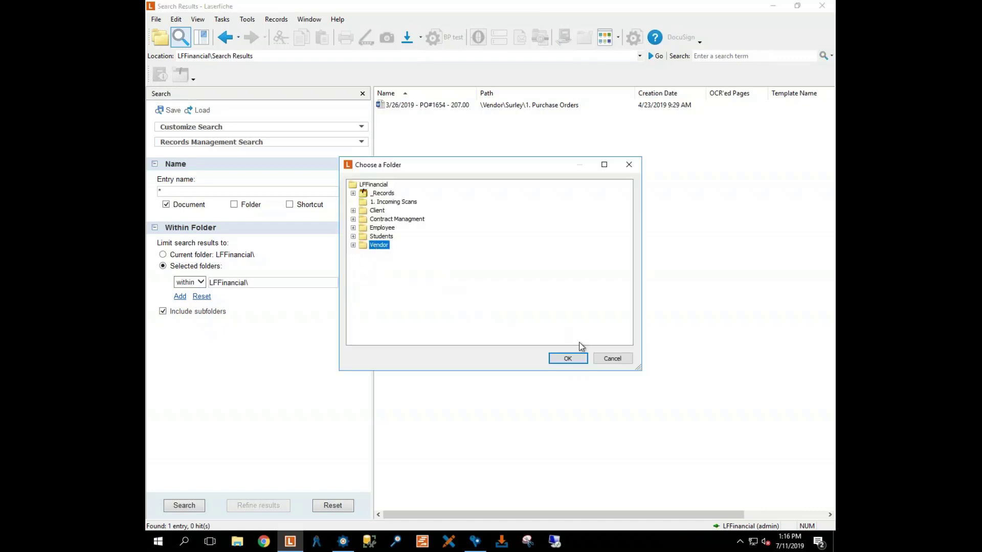
click(569, 359)
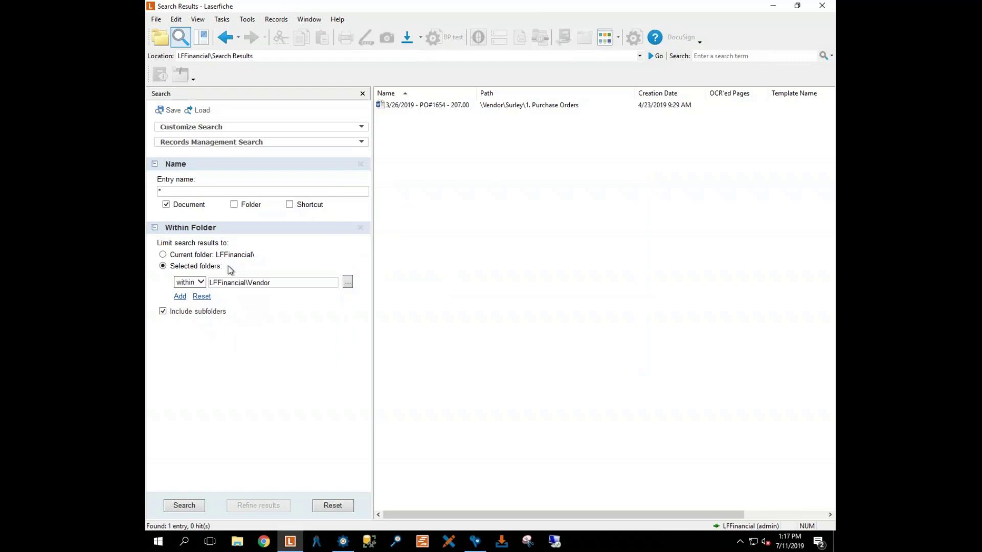
Step: Add the Field criterion to the customized search alongside Name and Within Folder
click(360, 127)
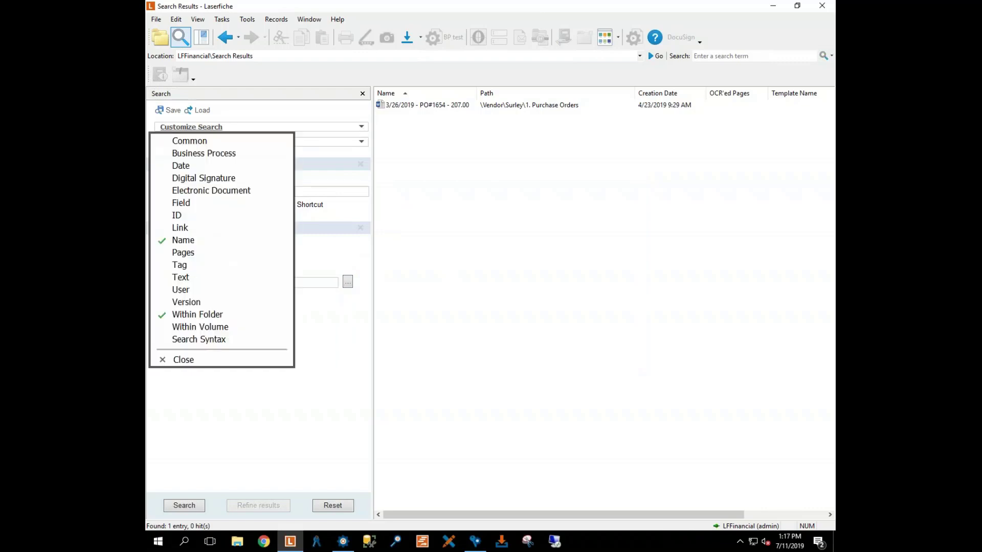
click(805, 277)
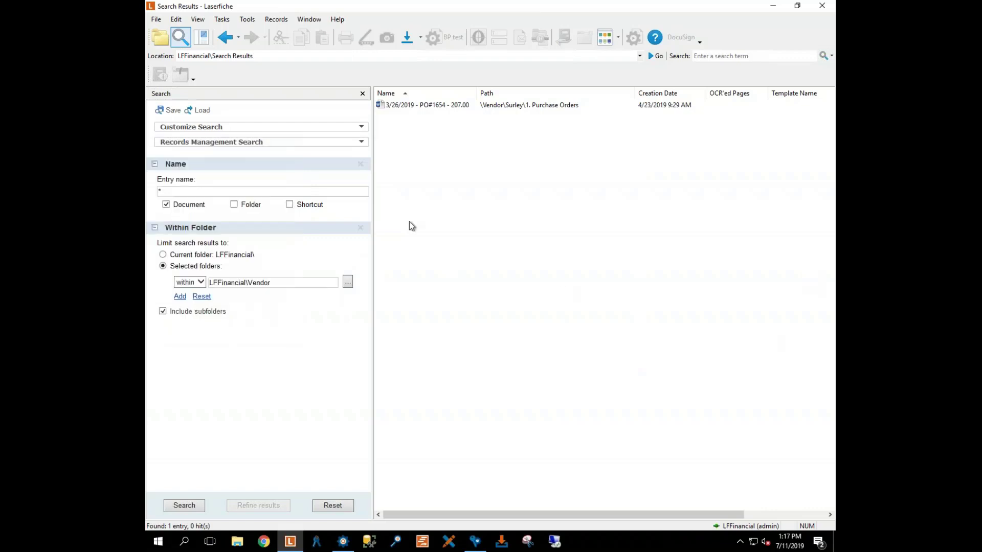
click(360, 128)
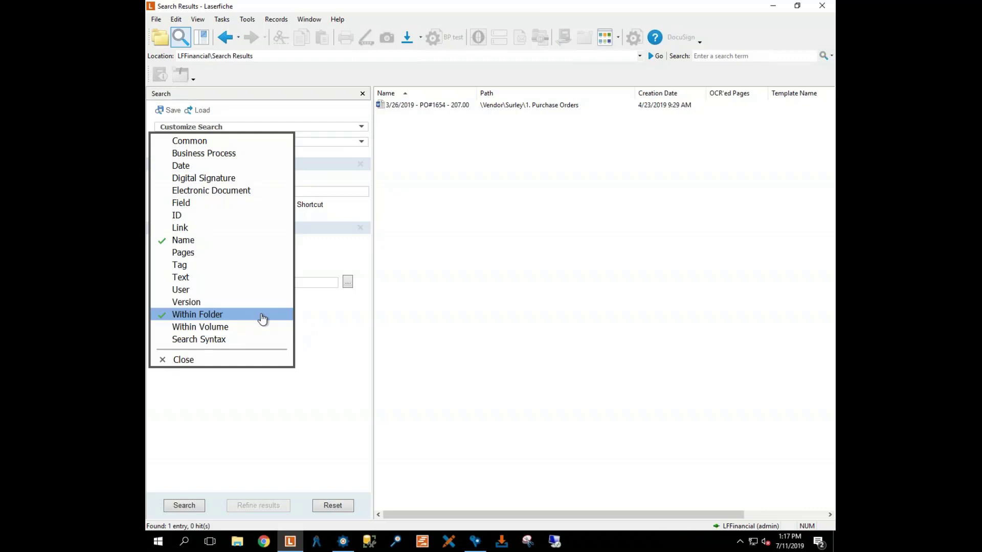
click(193, 207)
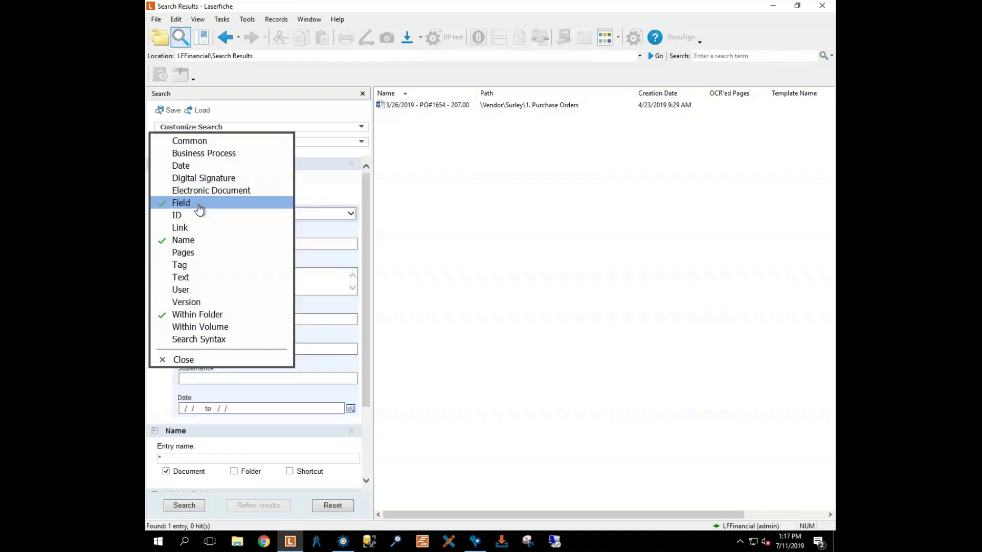
click(194, 362)
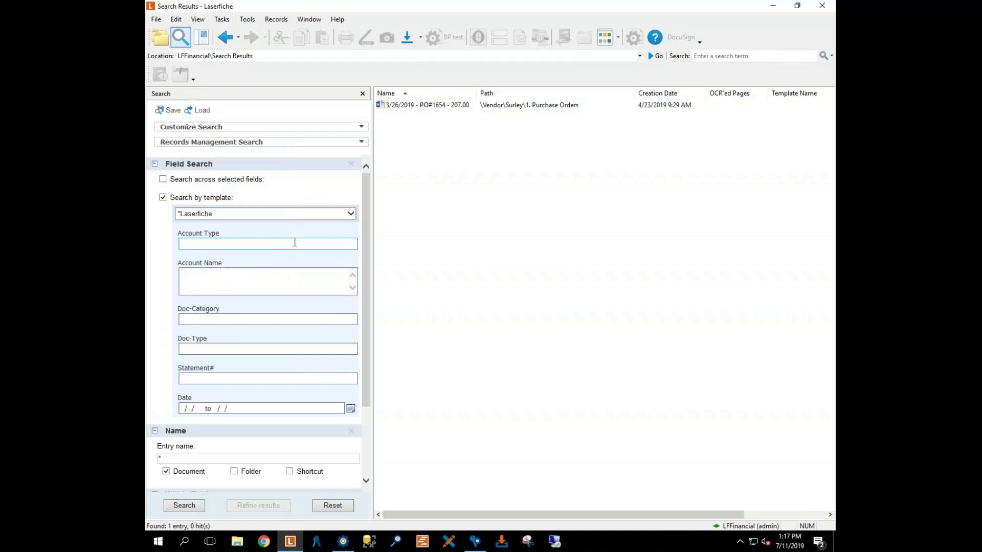
Step: Set the Doc-Category field of the *Laserfiche template to Accounts Payable and run the search
click(349, 215)
click(345, 214)
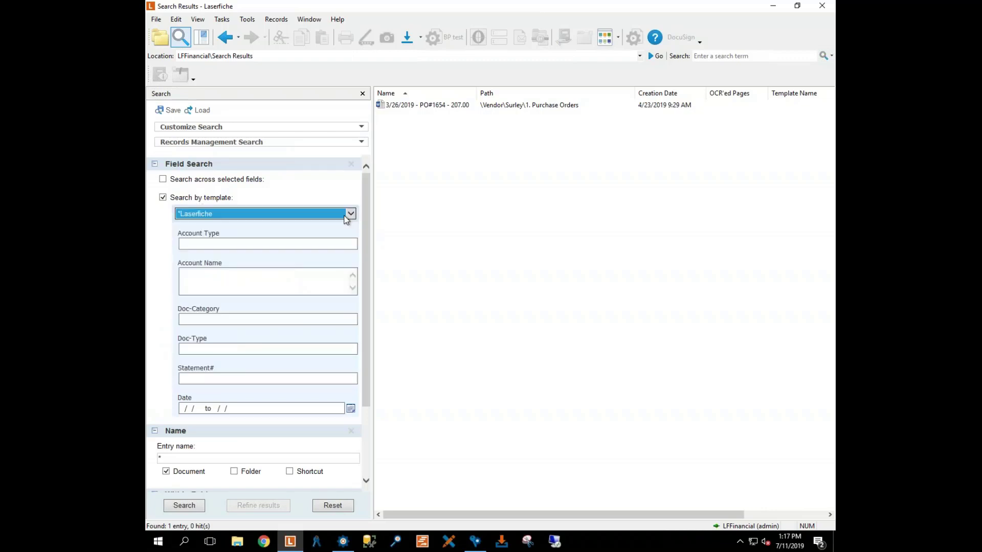
click(284, 319)
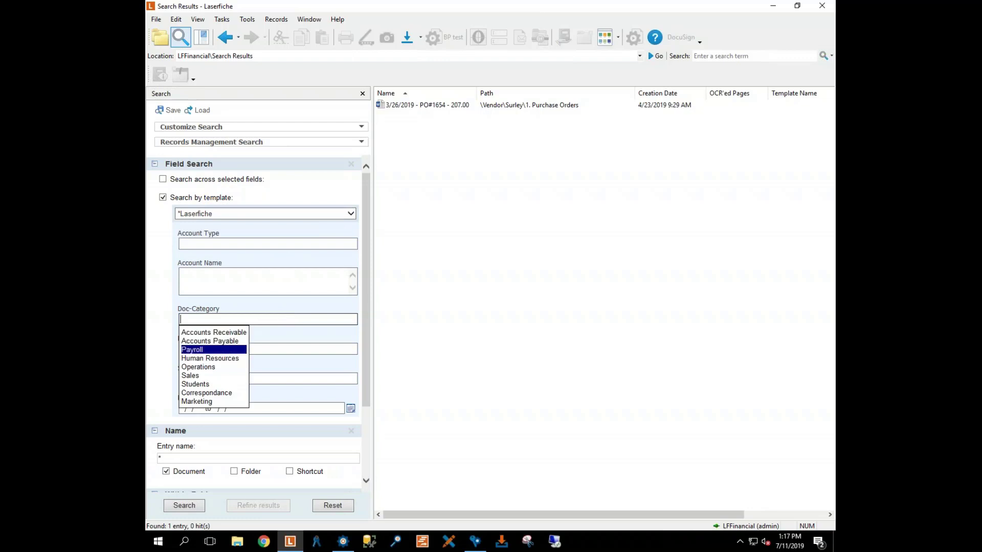
click(226, 341)
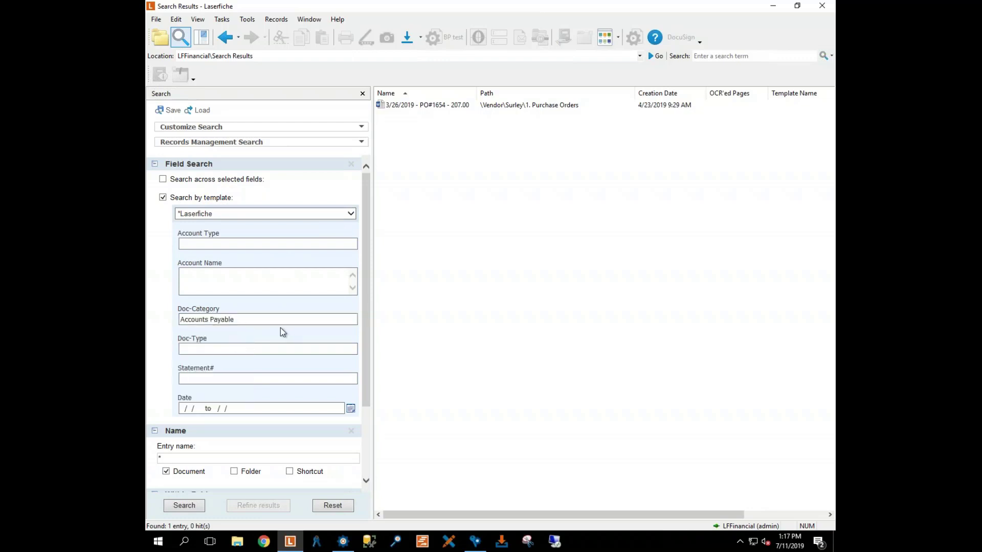
scroll(271, 327, down, 3)
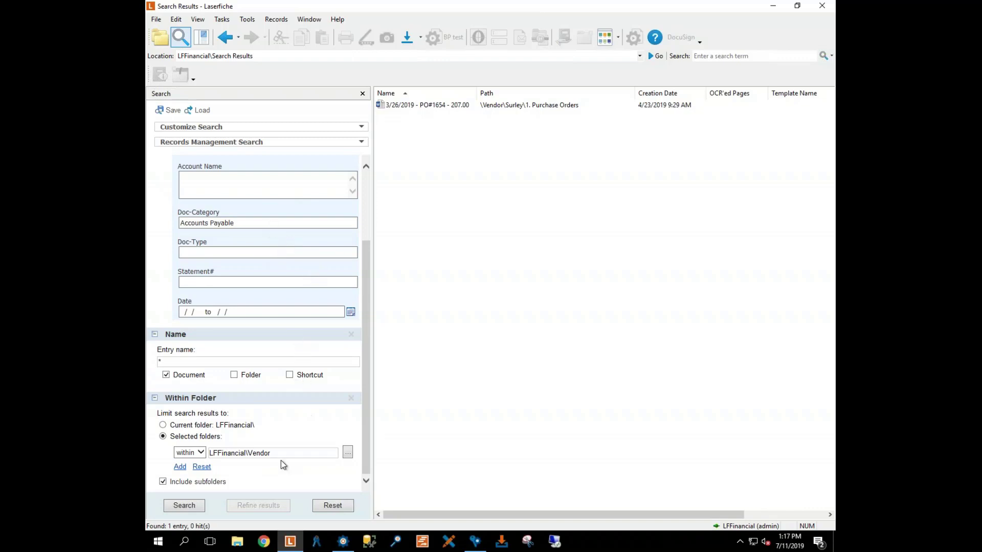
click(185, 506)
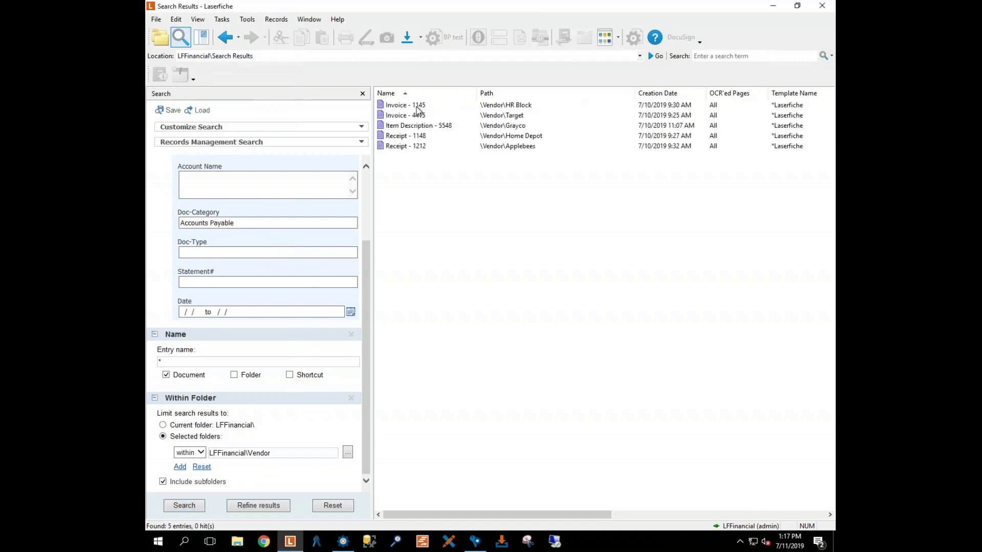
Step: Add the Search Syntax section to the search pane to show the query behind the current criteria
drag(367, 278, 363, 204)
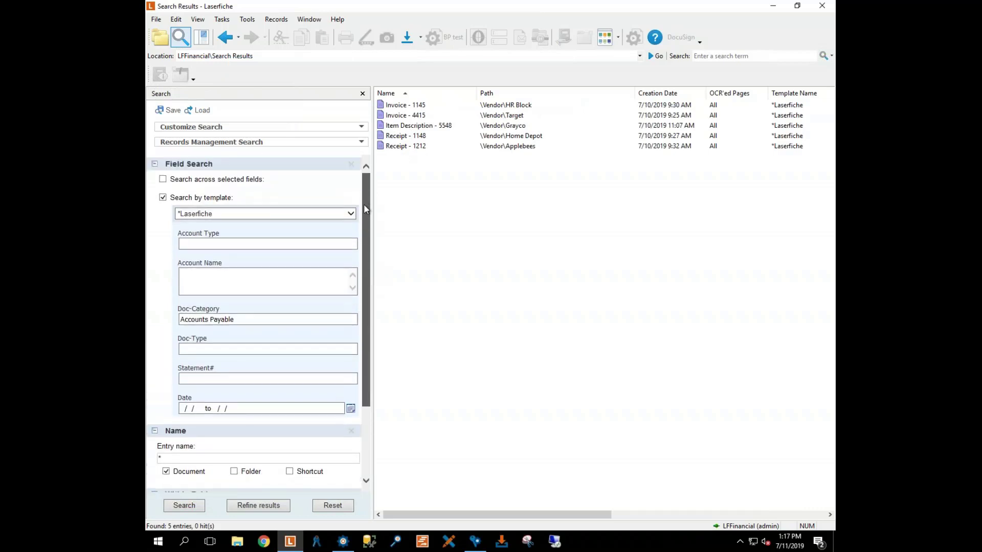
click(293, 131)
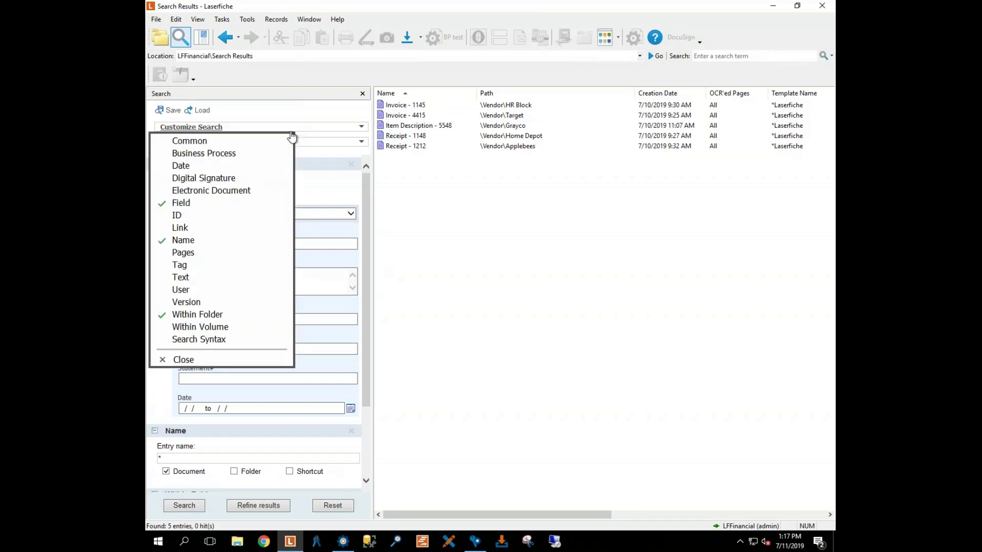
click(236, 342)
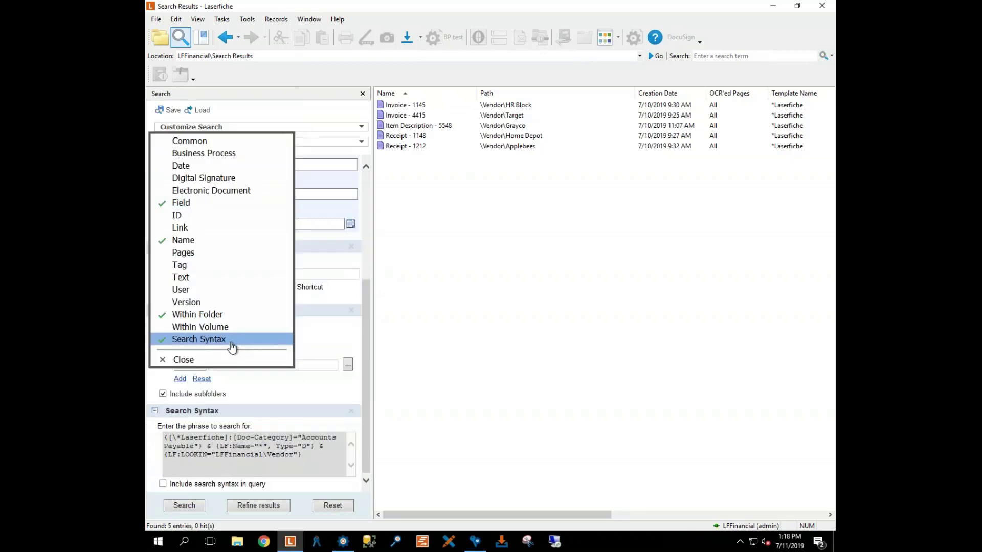
click(204, 360)
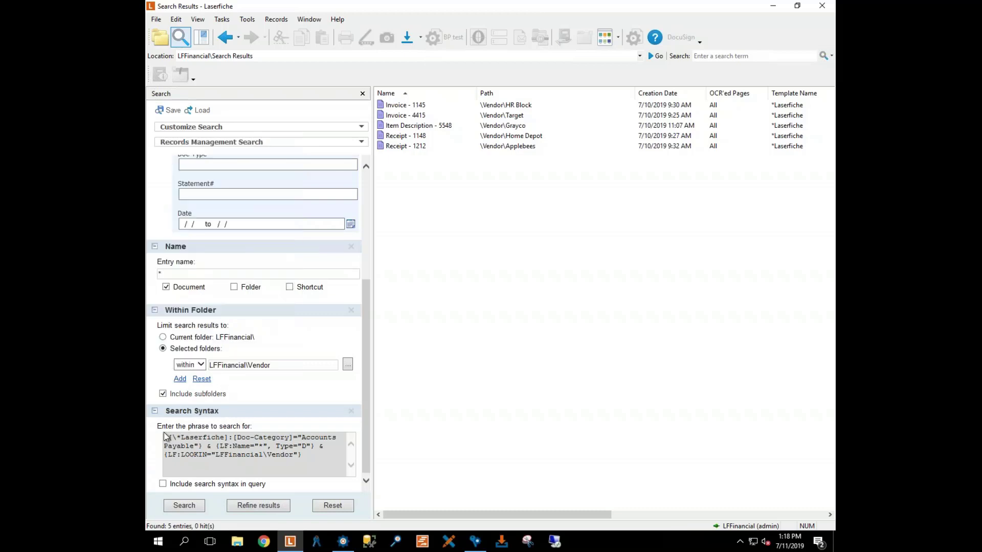
Step: Rerun the search and copy its entire generated search syntax
click(185, 507)
drag(316, 456, 162, 439)
key(ctrl+c)
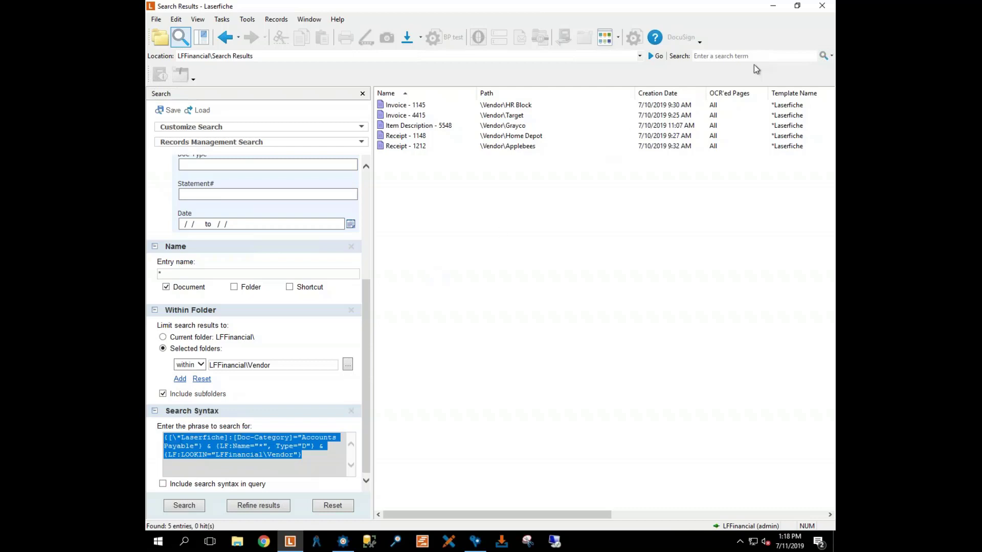
Step: Open the quick search customization and replace the Custom Search query with the copied Accounts Payable vendor syntax
click(826, 57)
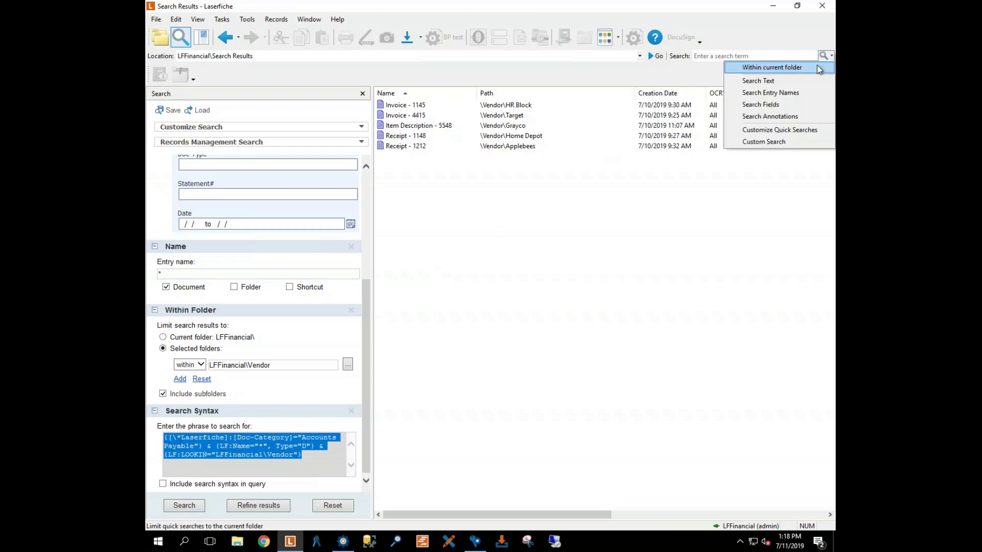
click(804, 131)
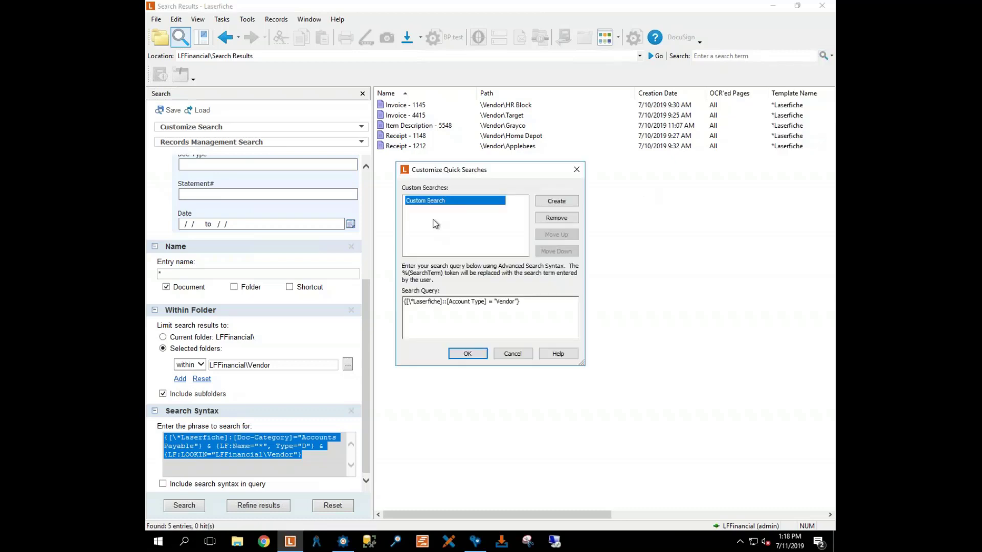
drag(546, 302, 386, 305)
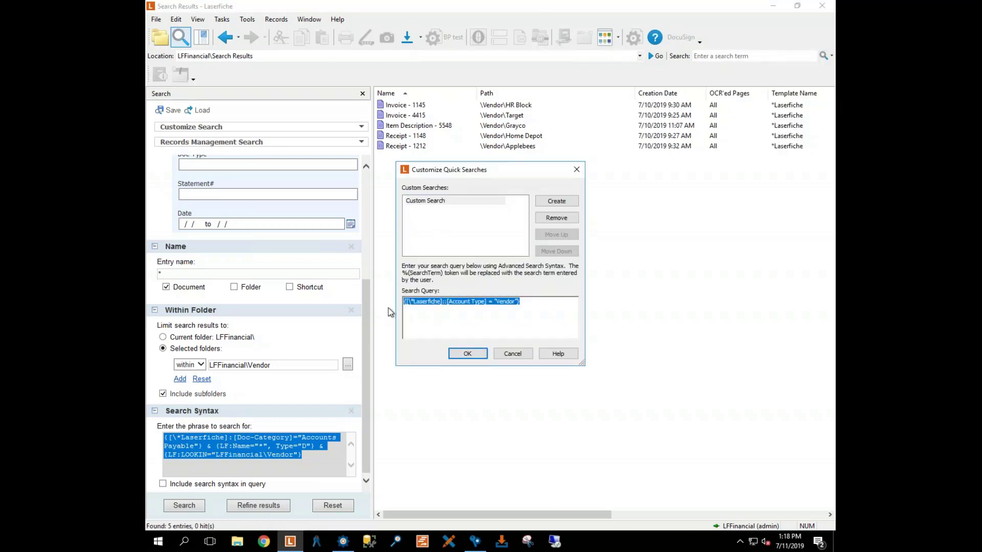
key(ctrl+v)
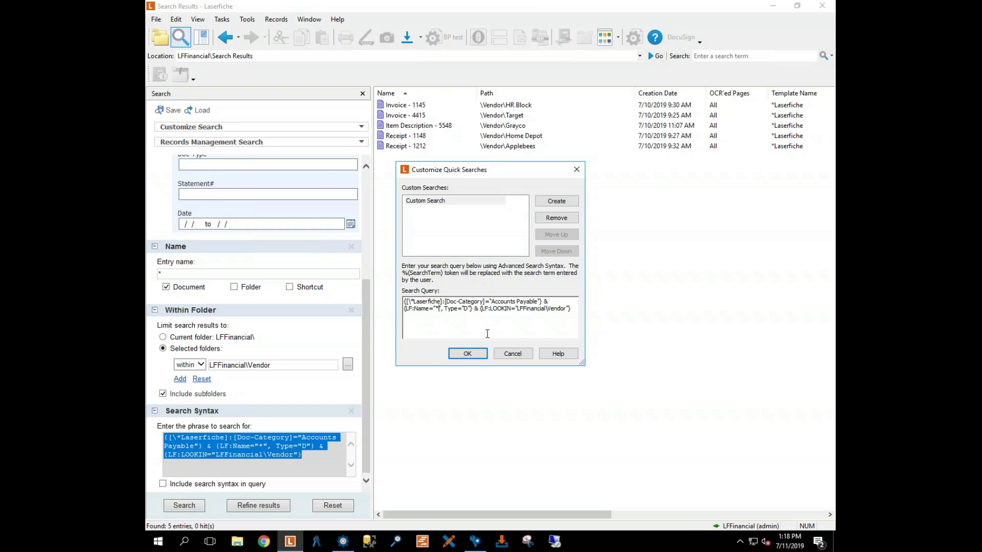
Step: Replace the asterisk in the query's LF:Name value with the %(SearchTerm) token and save the custom search
key(BackSpace)
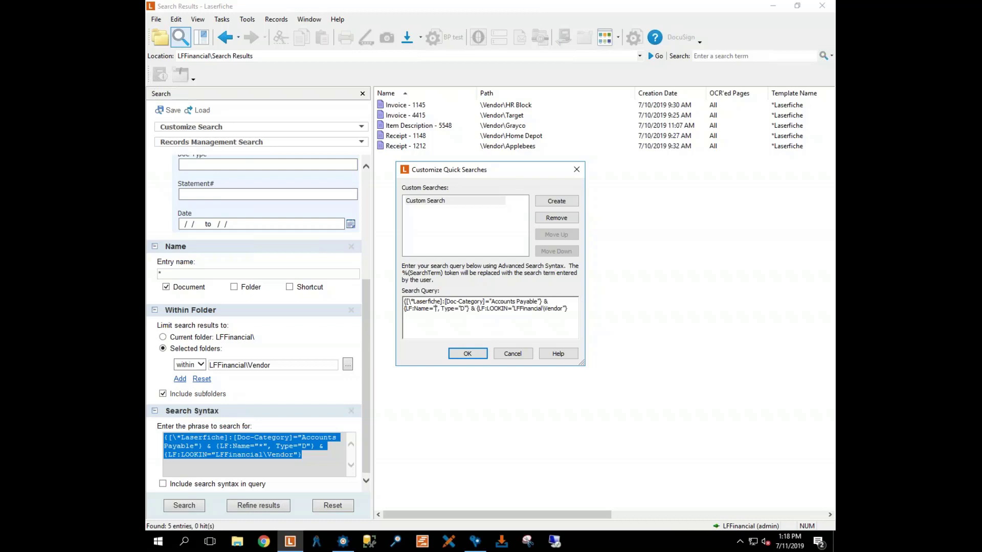
text(%)
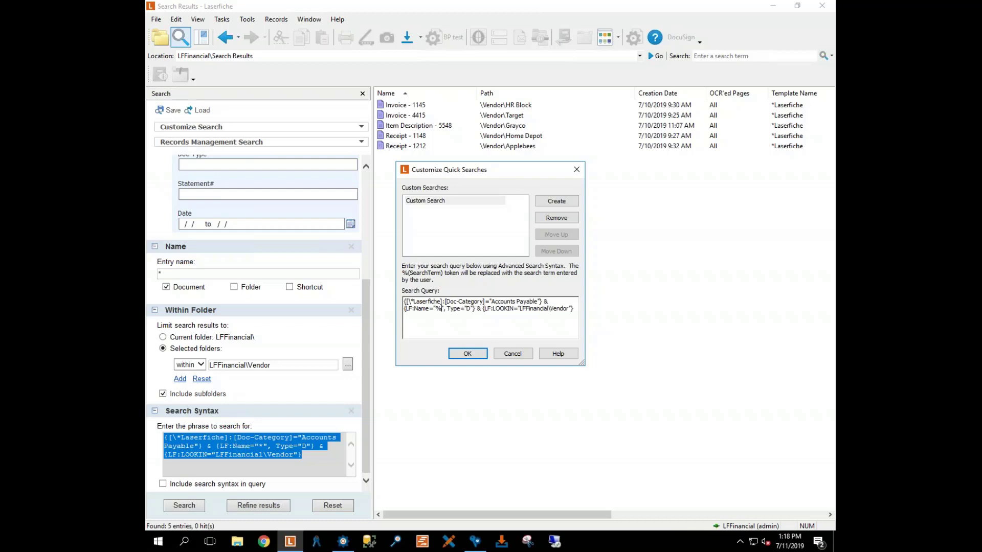
text(()
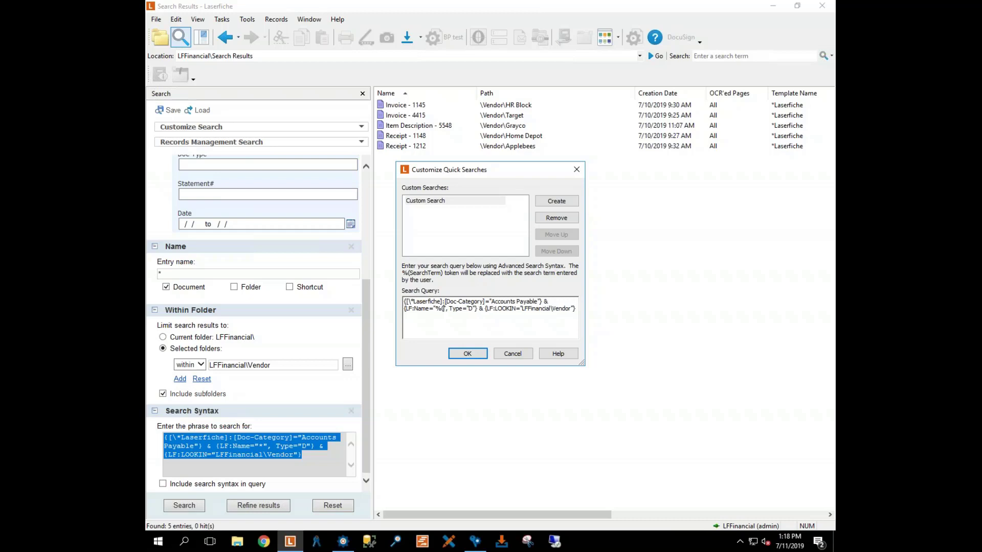
text(SearchTe)
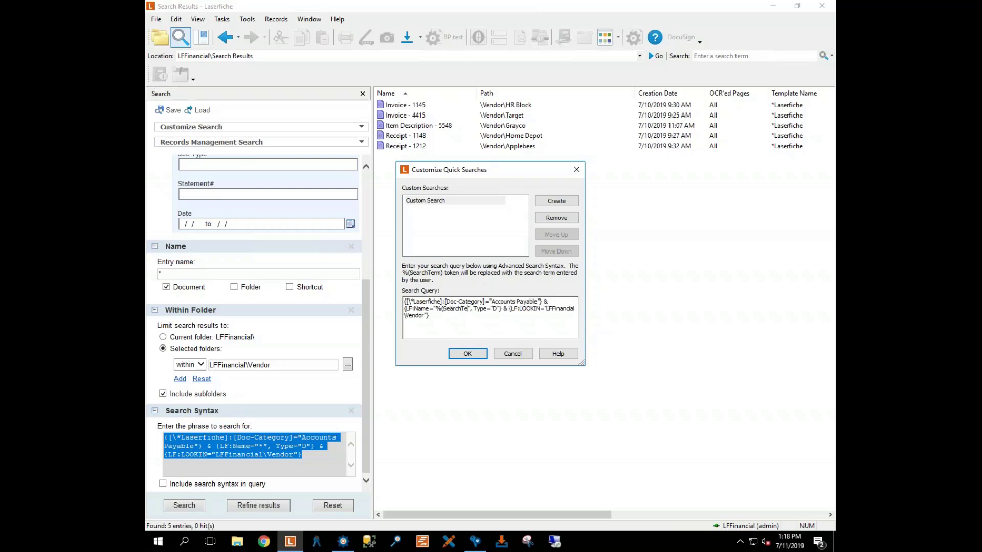
text(rm))
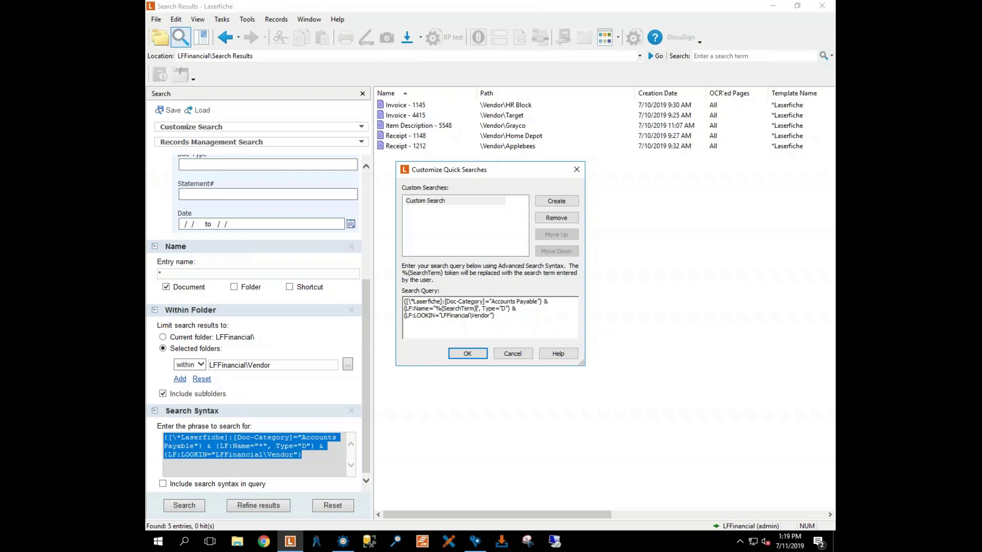
click(465, 352)
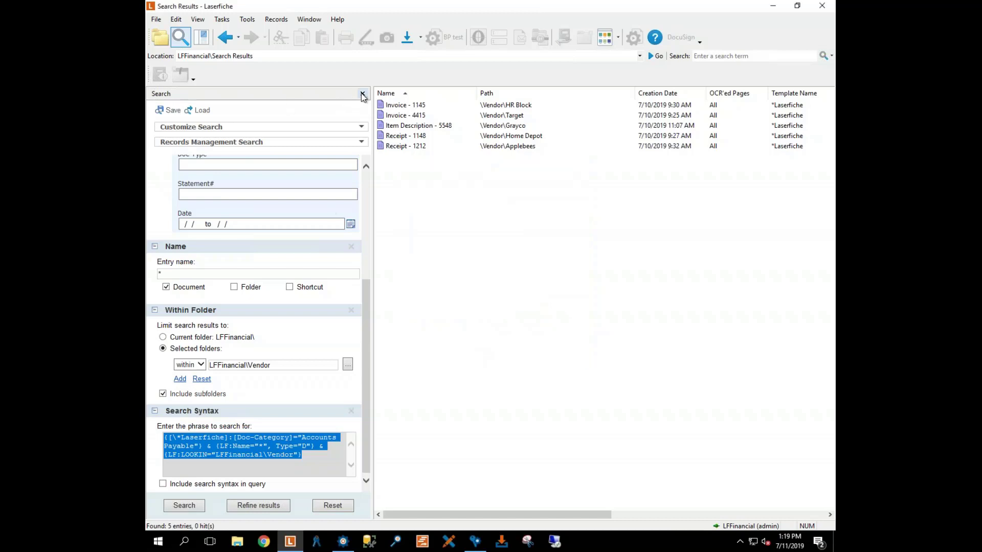
Step: Restore the folder tree, then enable the Custom Search quick search option and check its saved query
click(160, 37)
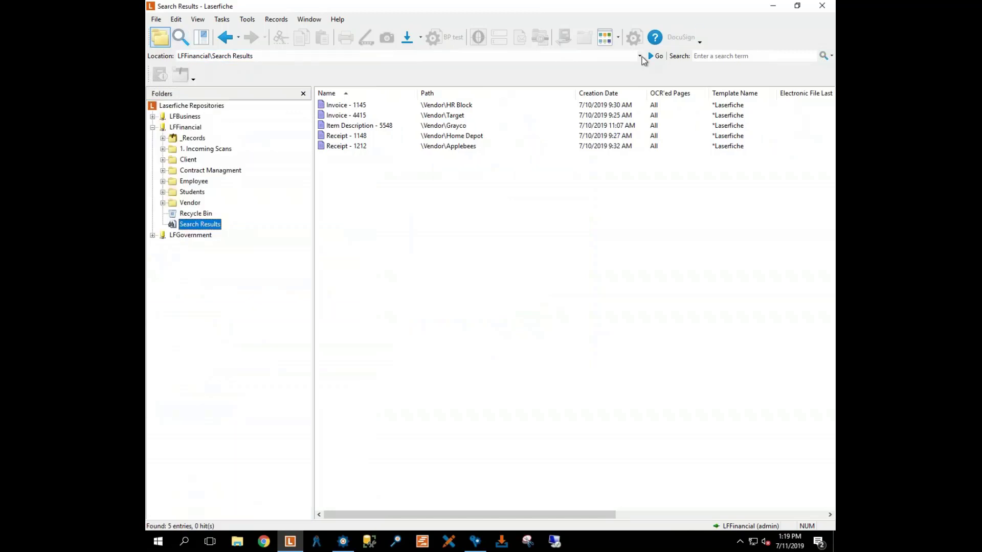
click(831, 56)
click(783, 142)
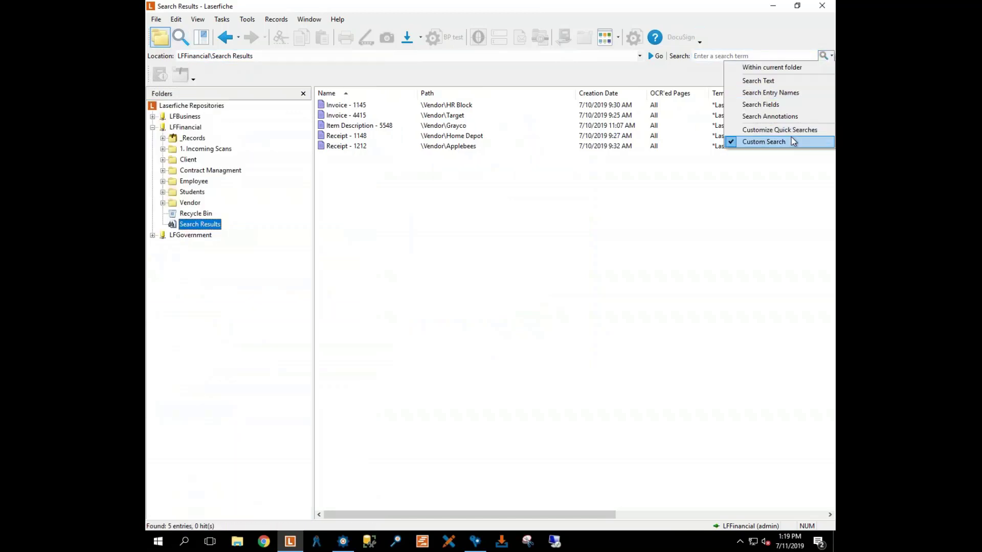
click(772, 130)
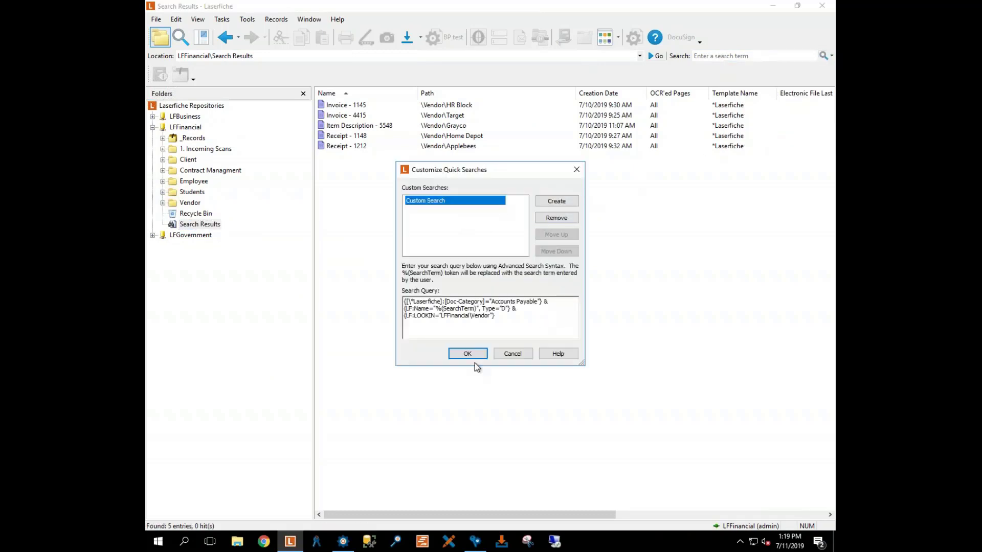
click(465, 354)
Step: Test the custom quick search with the term 4415 and with the term Invoice
click(721, 58)
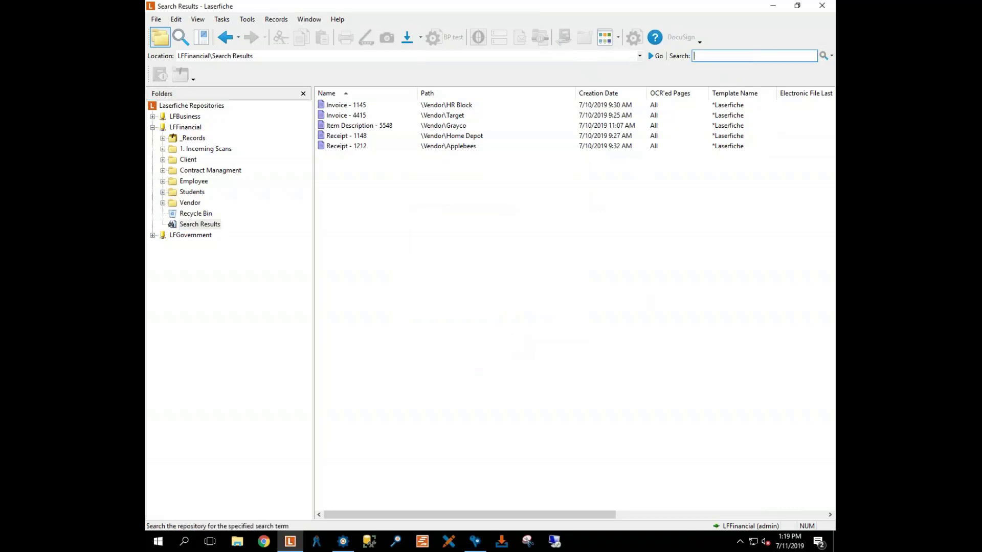
text(4415)
key(Return)
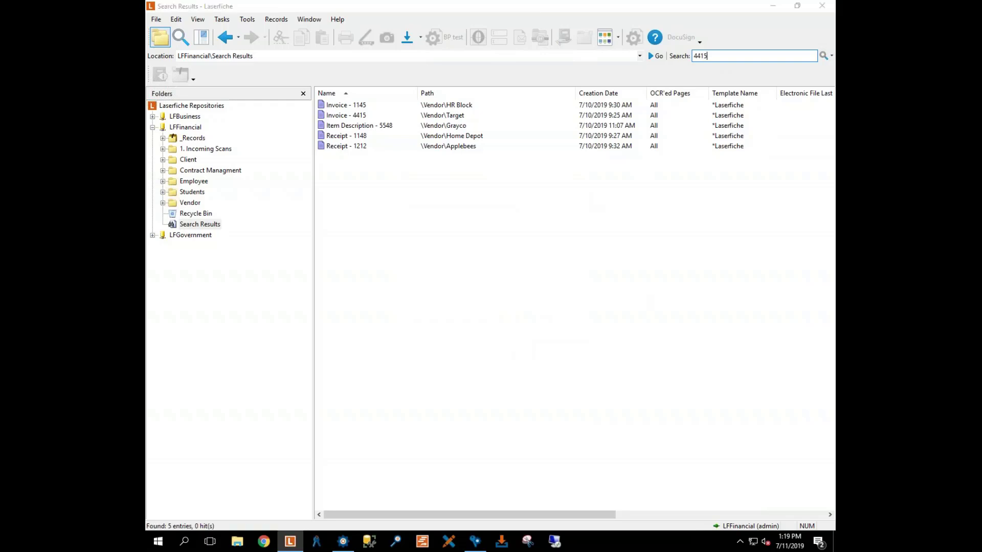
double_click(706, 58)
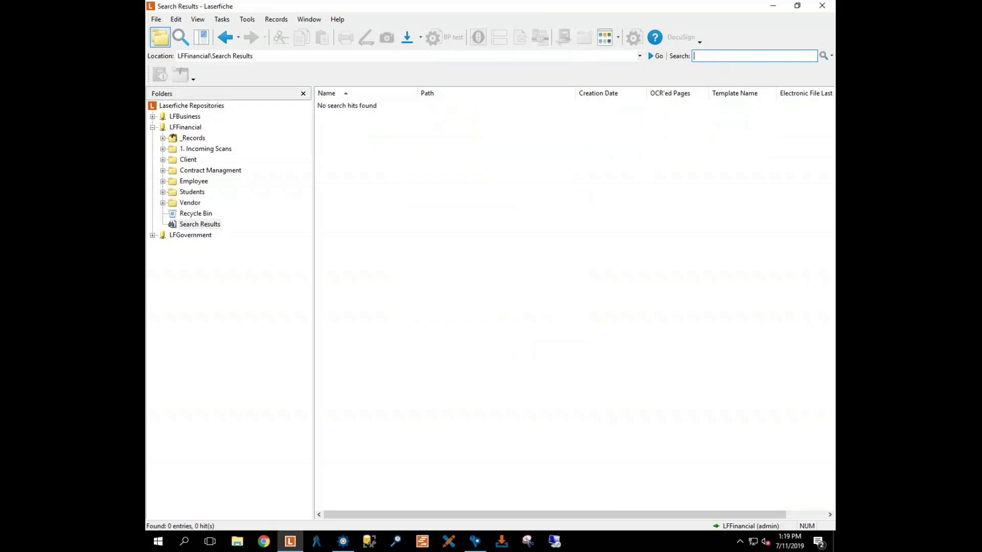
text(Invoice)
key(Return)
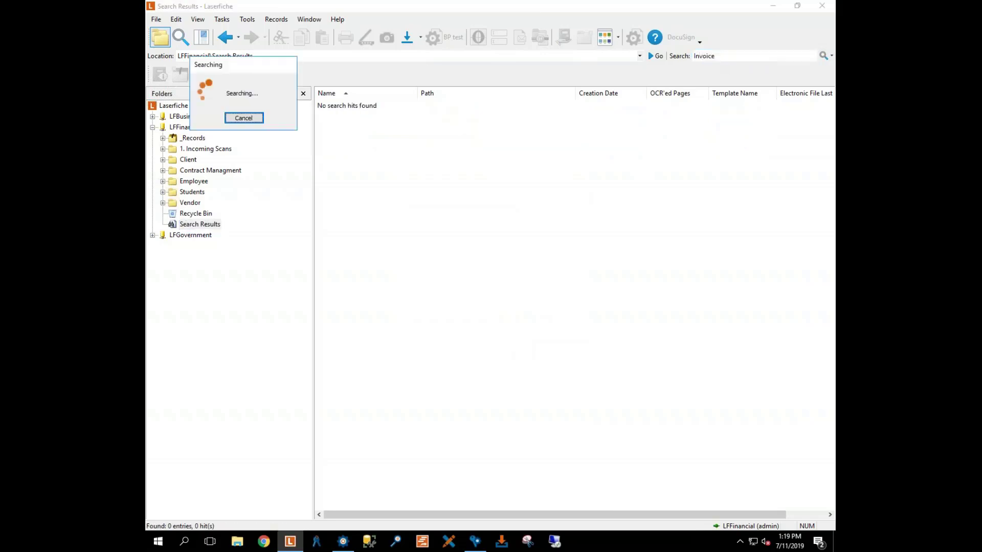
Step: Review the Custom Search query in the quick search customization and close it without changes
click(831, 56)
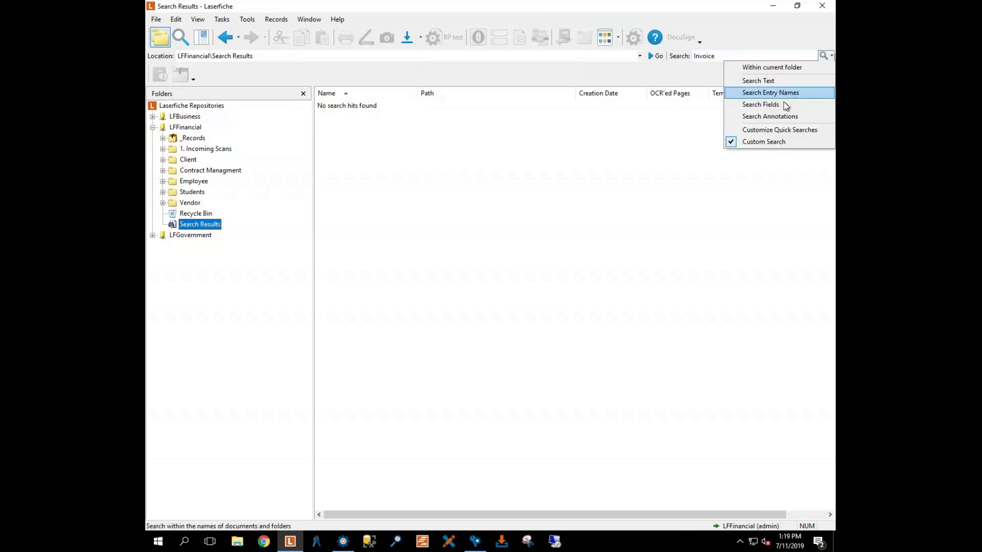
click(756, 128)
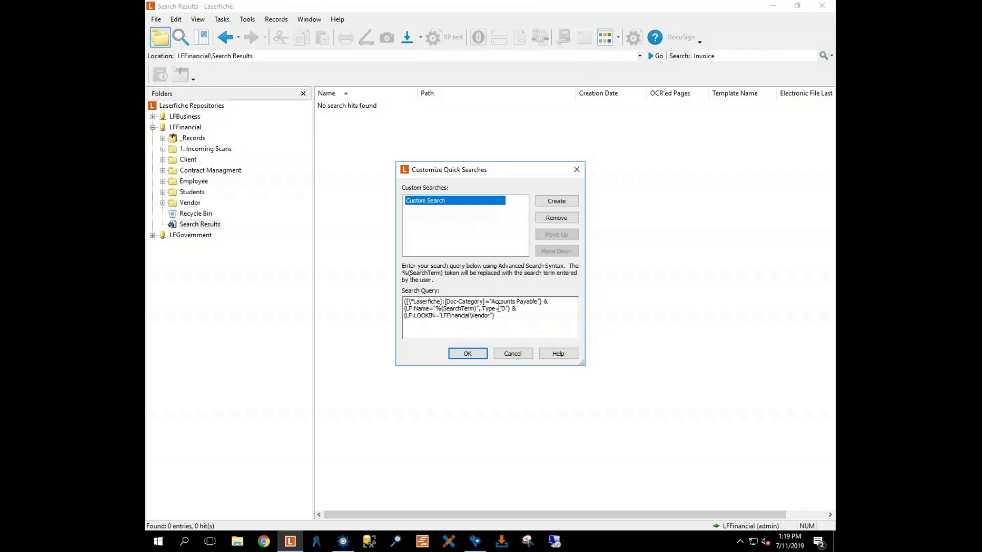
click(513, 354)
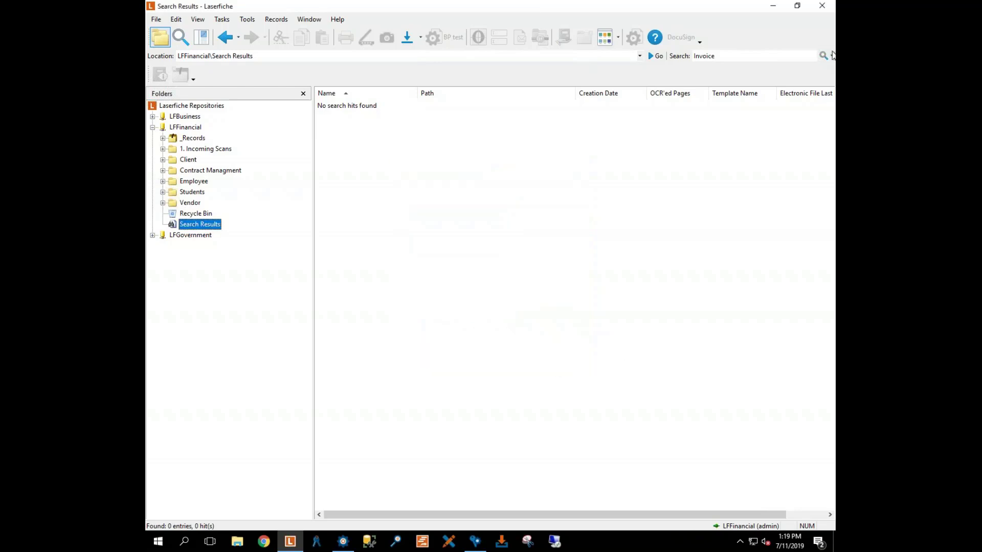
Step: Enable text, entry names and fields as quick search targets alongside Custom Search
click(831, 56)
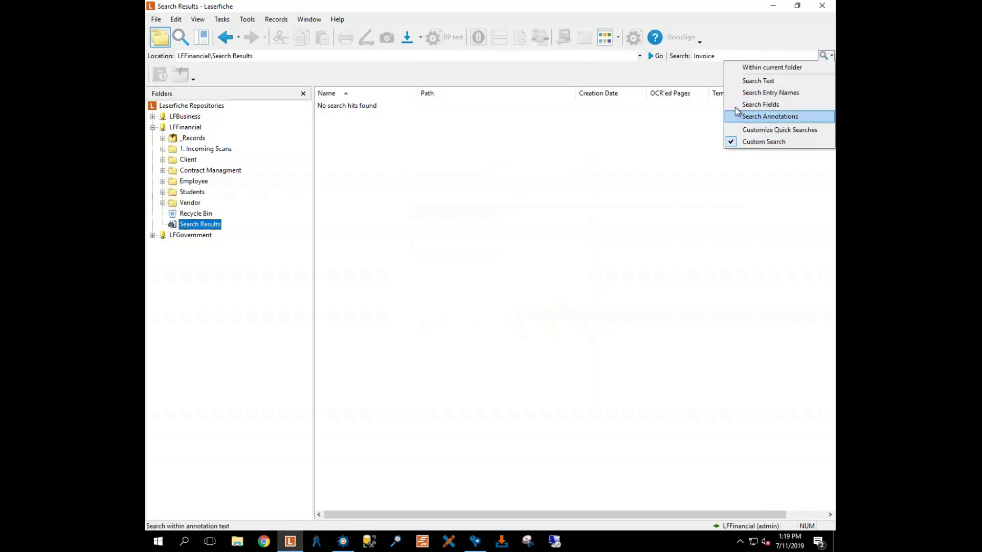
click(734, 105)
click(732, 93)
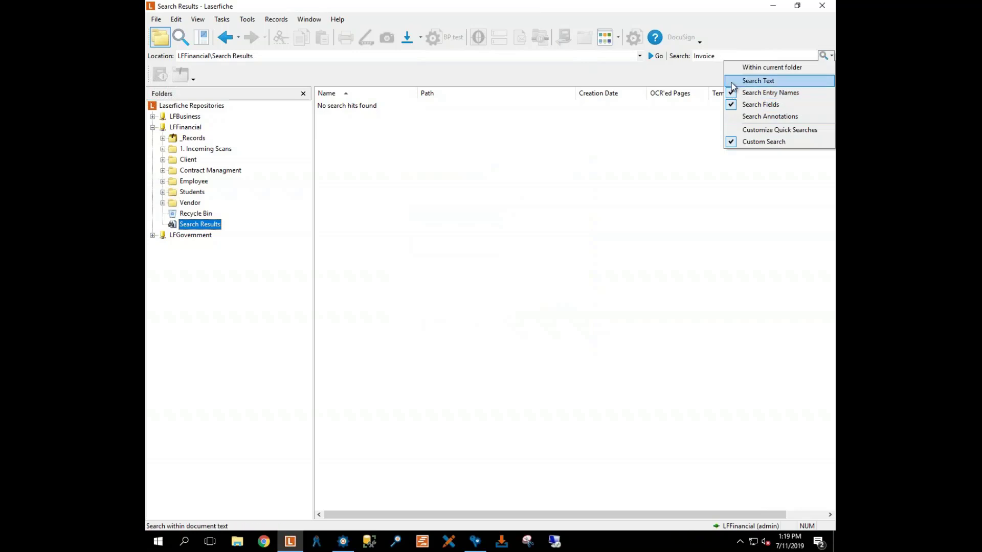
click(637, 149)
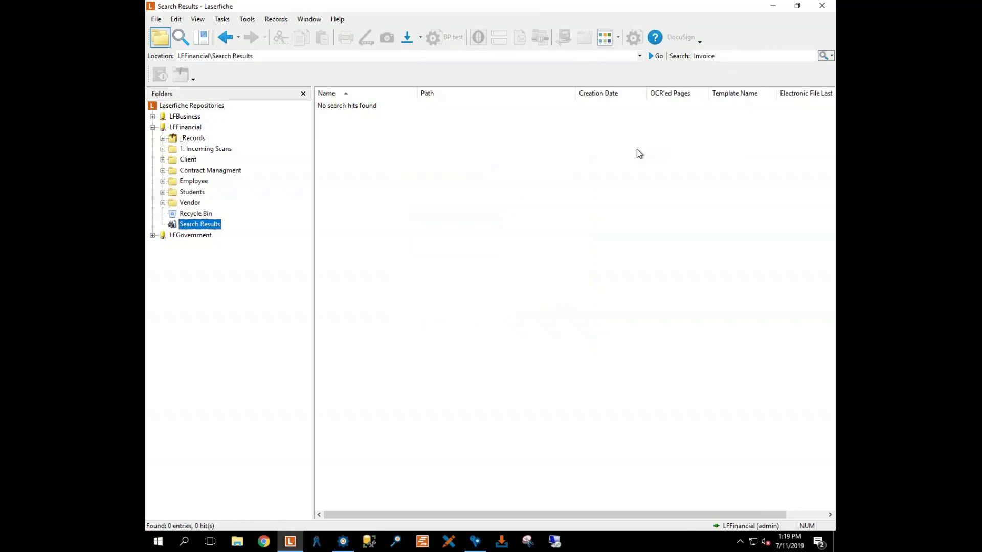
Step: Rerun the quick search for Invoice and view the context hits of document 24567 (2)
click(726, 60)
click(727, 60)
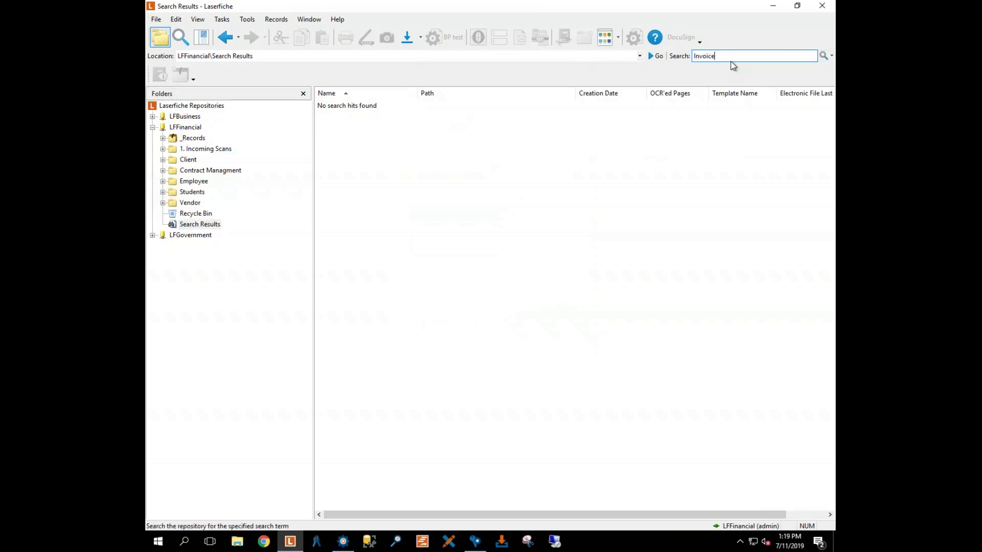
key(Return)
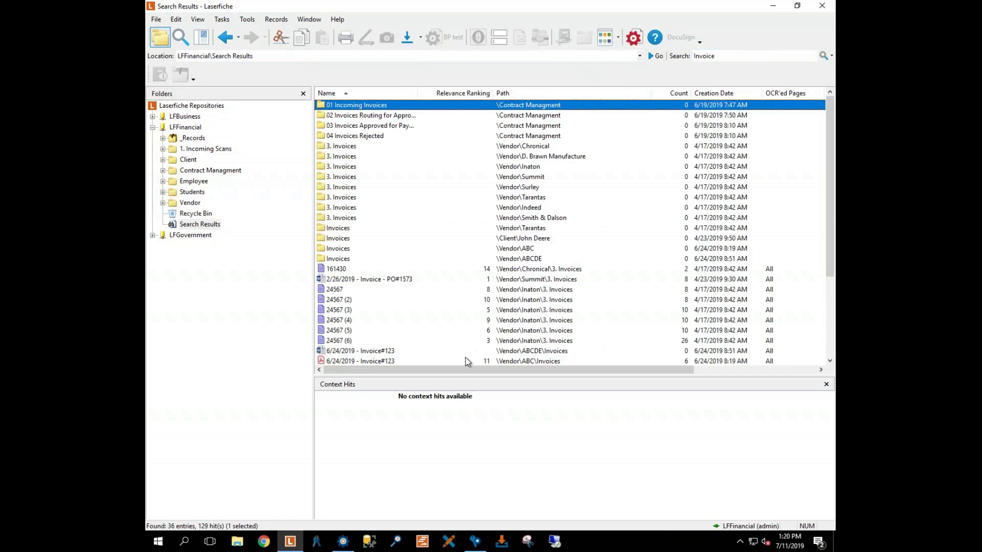
click(357, 301)
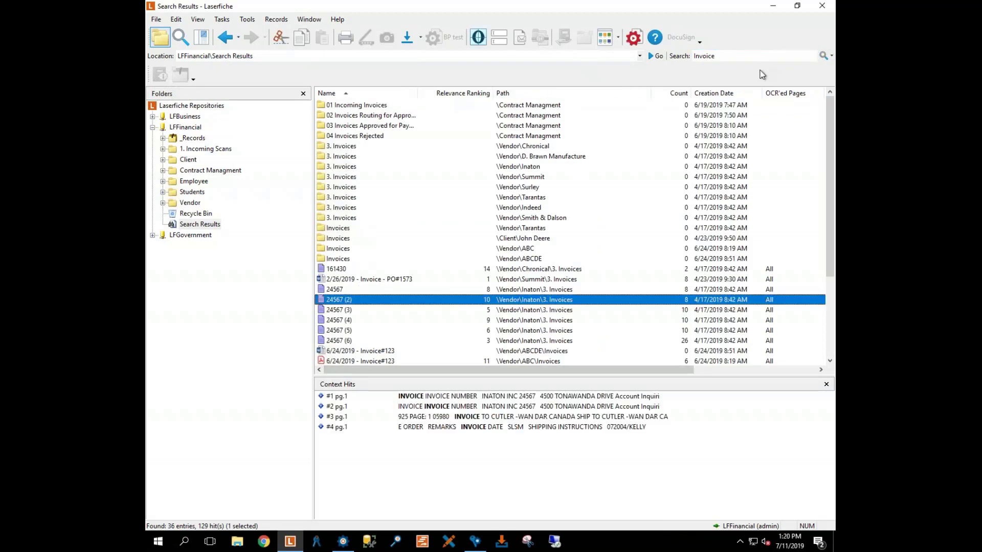
Step: Turn off Custom Search in the quick search options
click(831, 56)
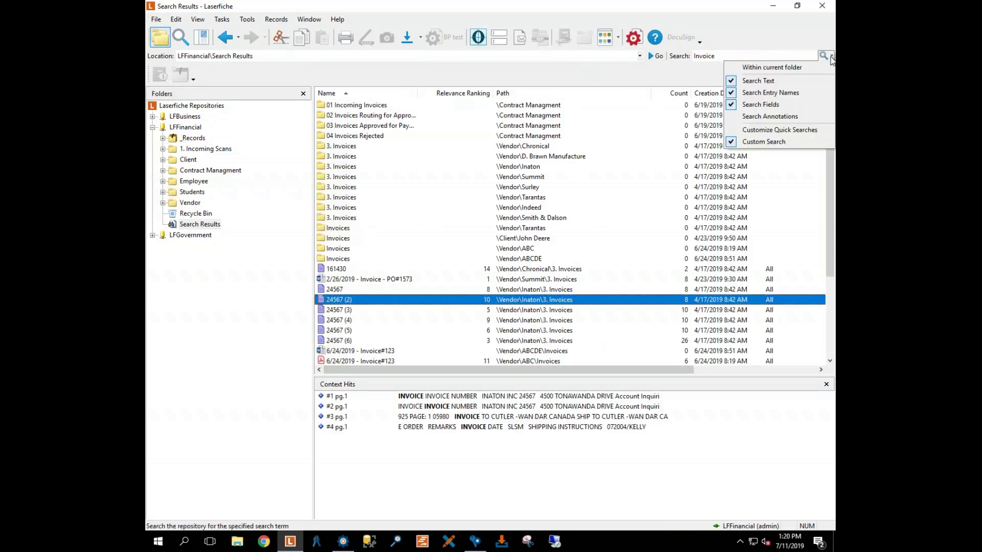
click(773, 144)
click(586, 175)
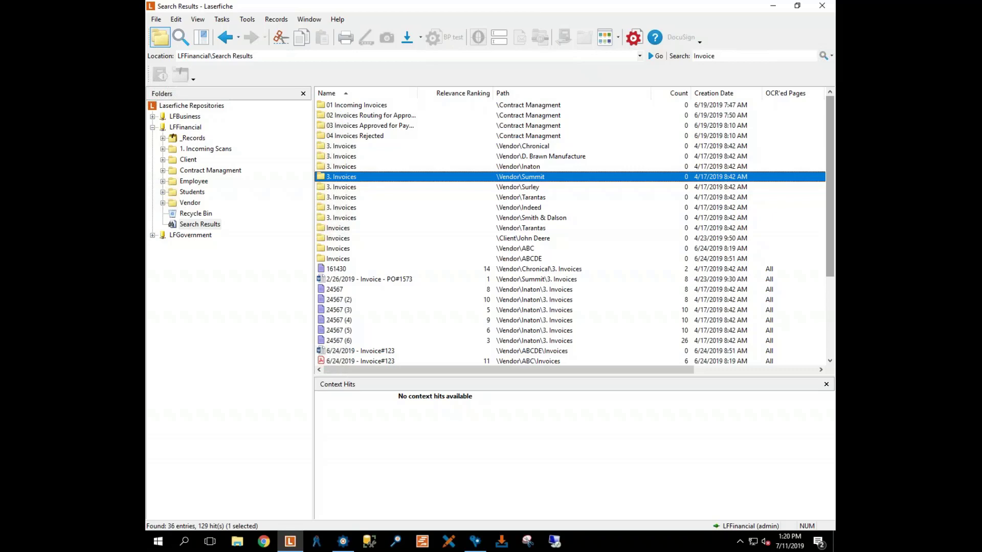
Step: Reopen the quick search customization to examine the query and its search term token, then cancel it
click(830, 56)
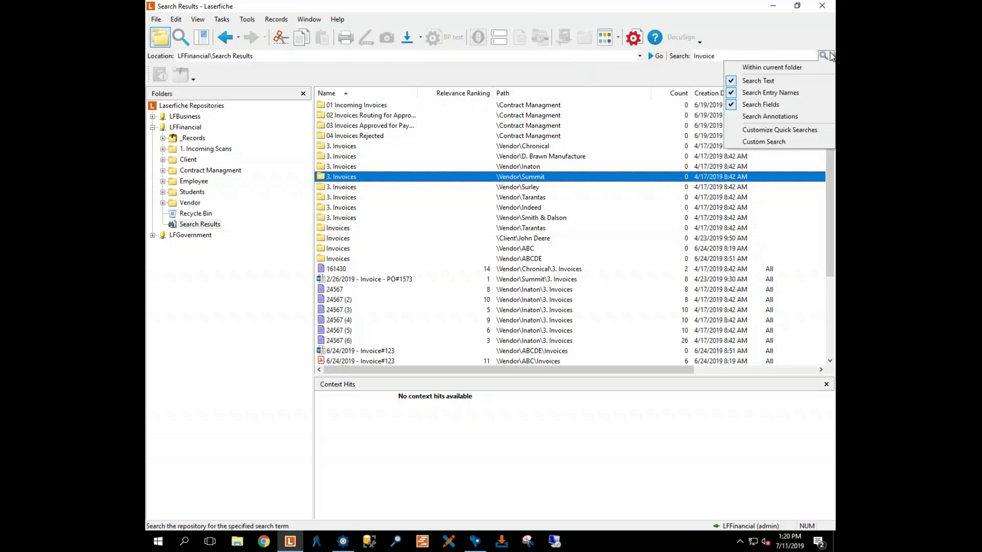
click(751, 131)
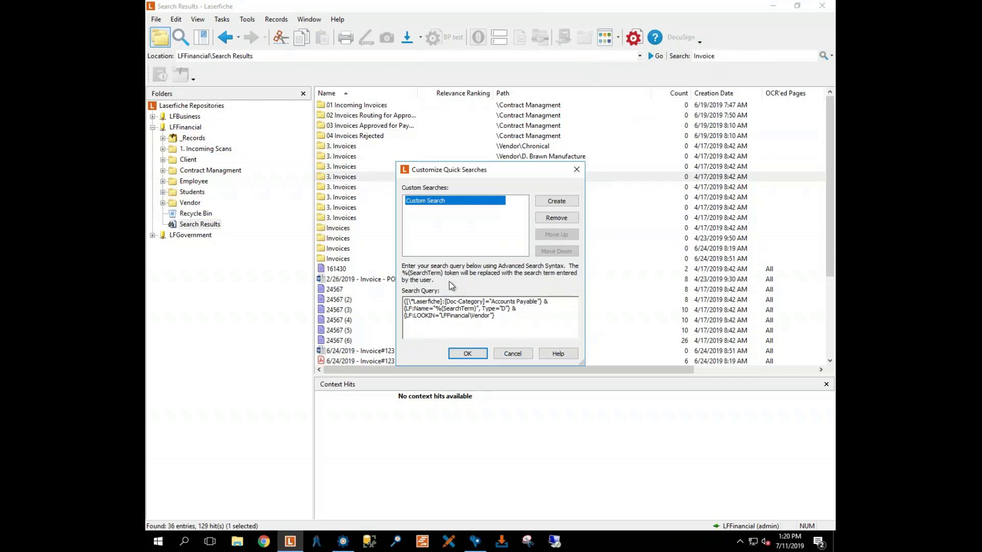
click(516, 354)
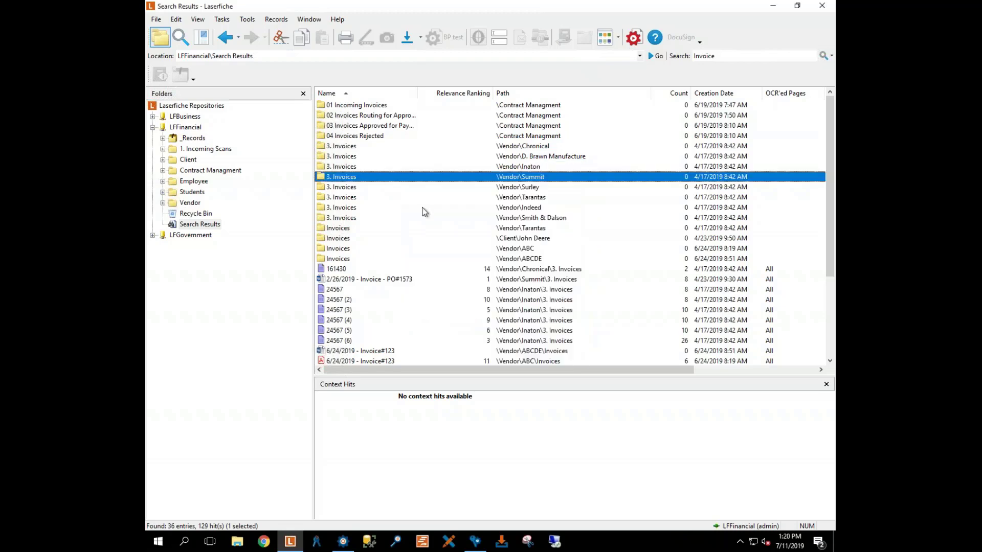
Step: Reopen the advanced search pane and remove the Within Folder criterion
click(173, 45)
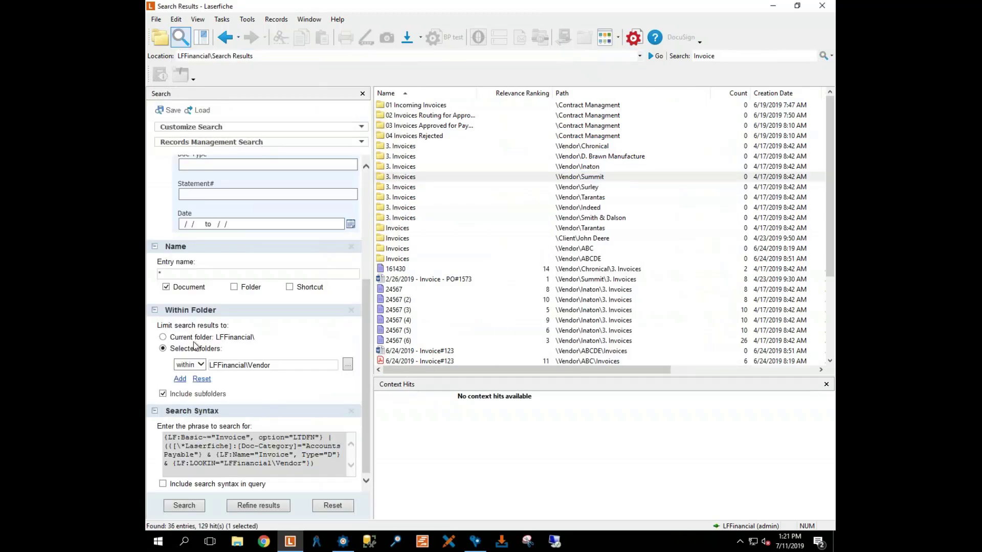
click(351, 312)
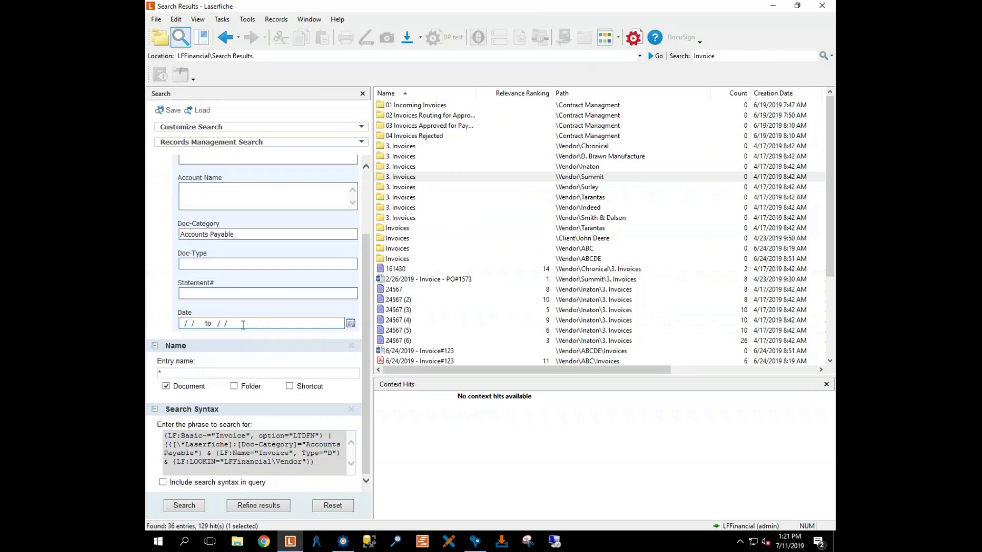
click(243, 324)
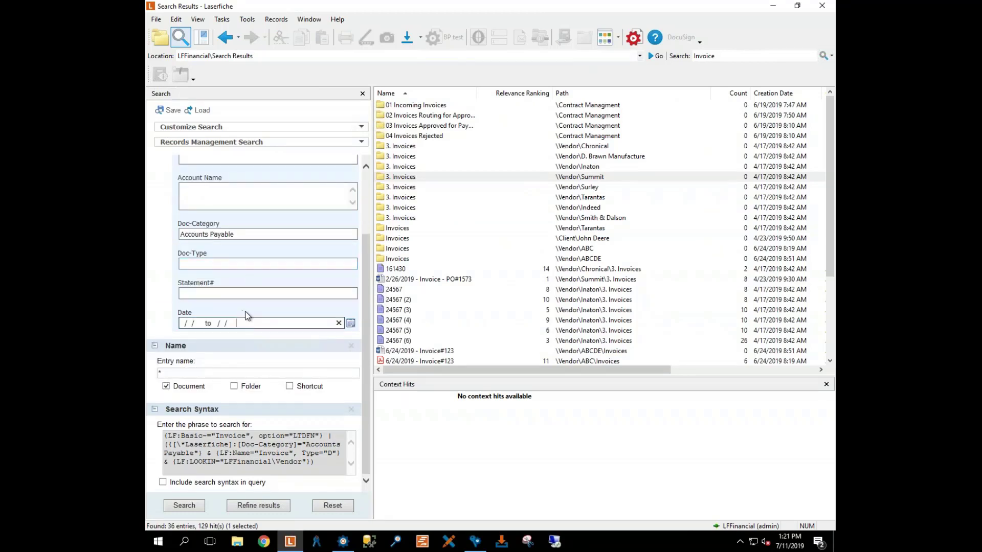
scroll(251, 307, up, 3)
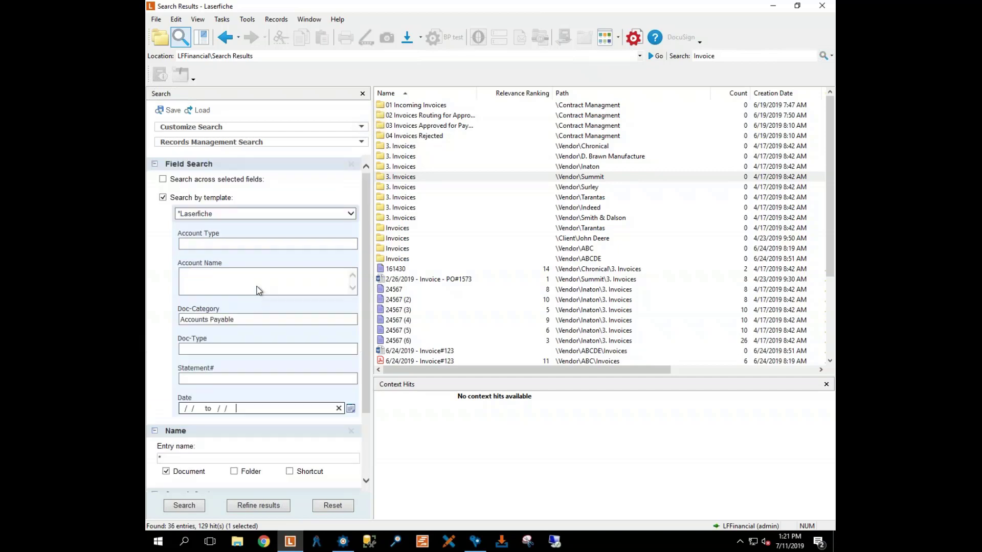
Step: Set the *Laserfiche template's Date range to 07/11/2019 through 07/11/2019 and run the advanced search
click(163, 197)
click(162, 197)
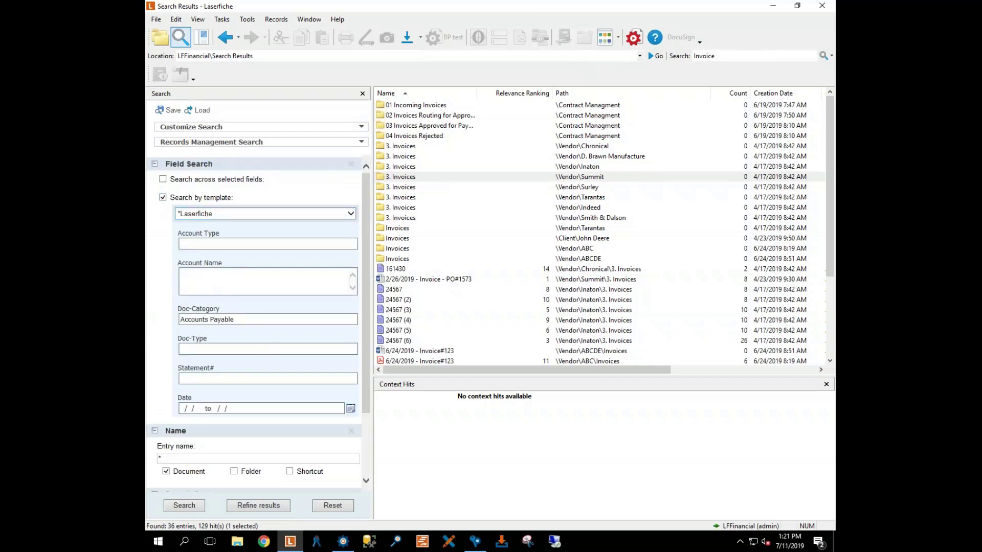
click(231, 408)
click(352, 411)
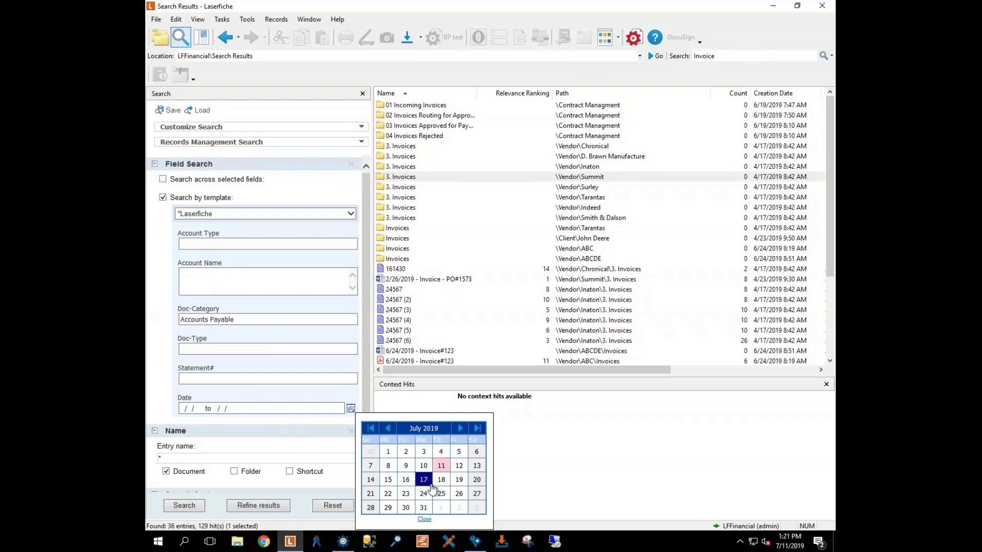
click(441, 468)
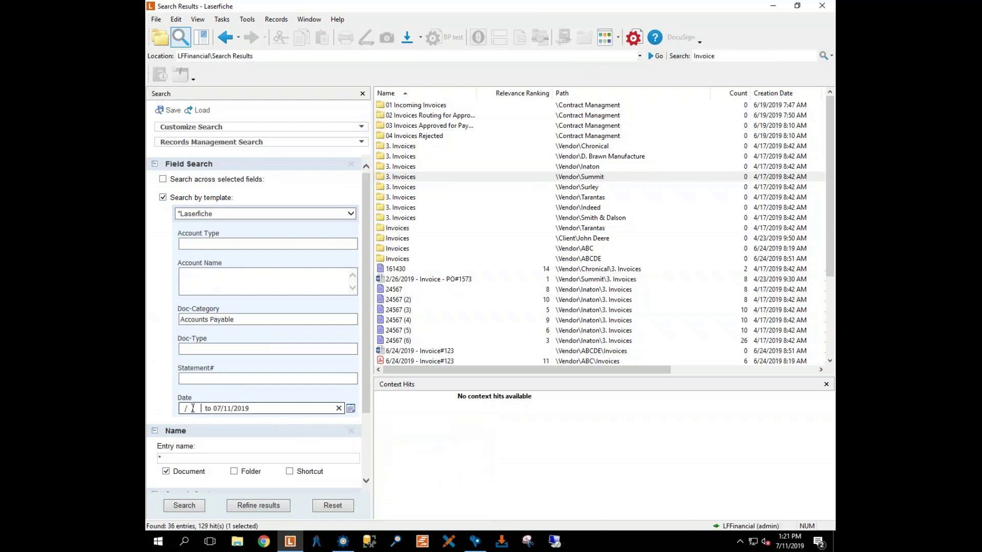
click(350, 409)
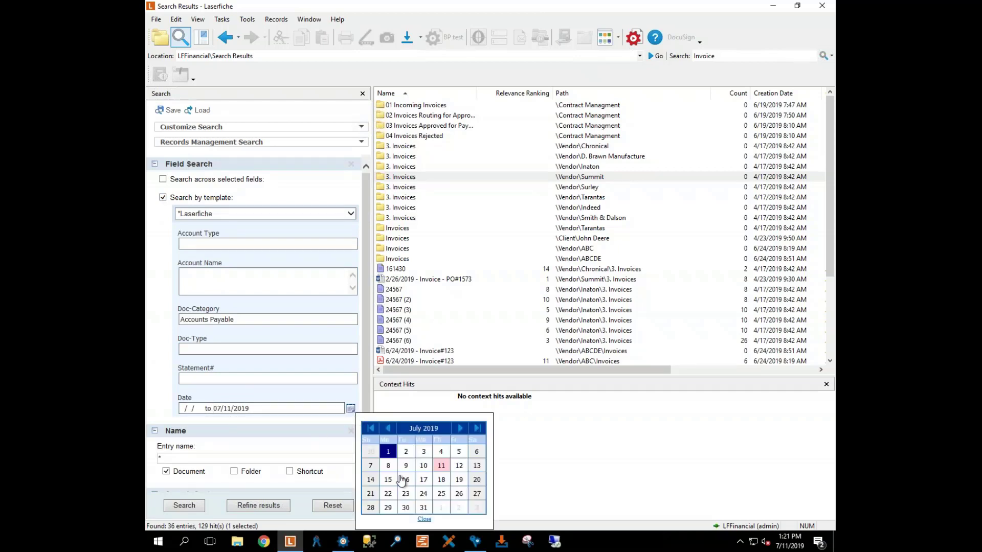
click(441, 466)
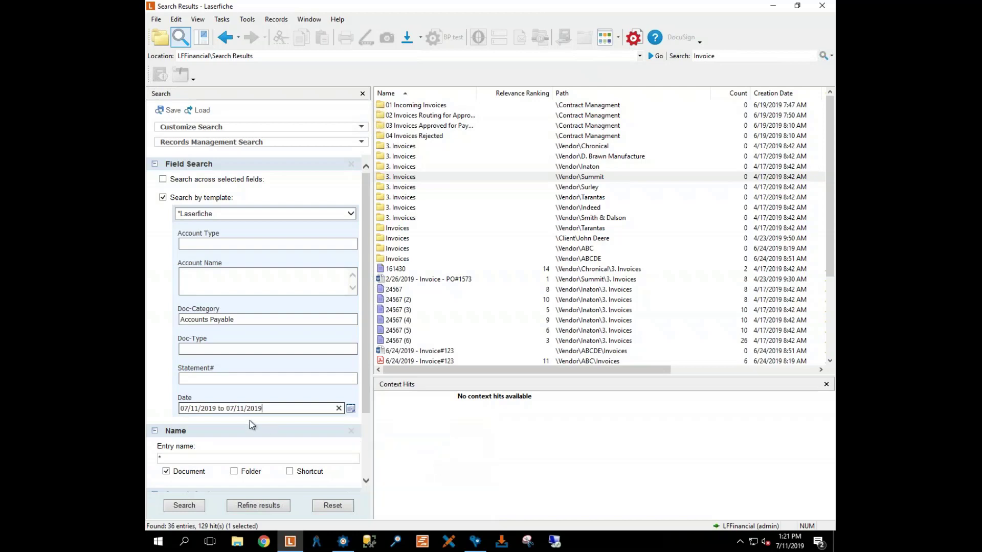
click(188, 508)
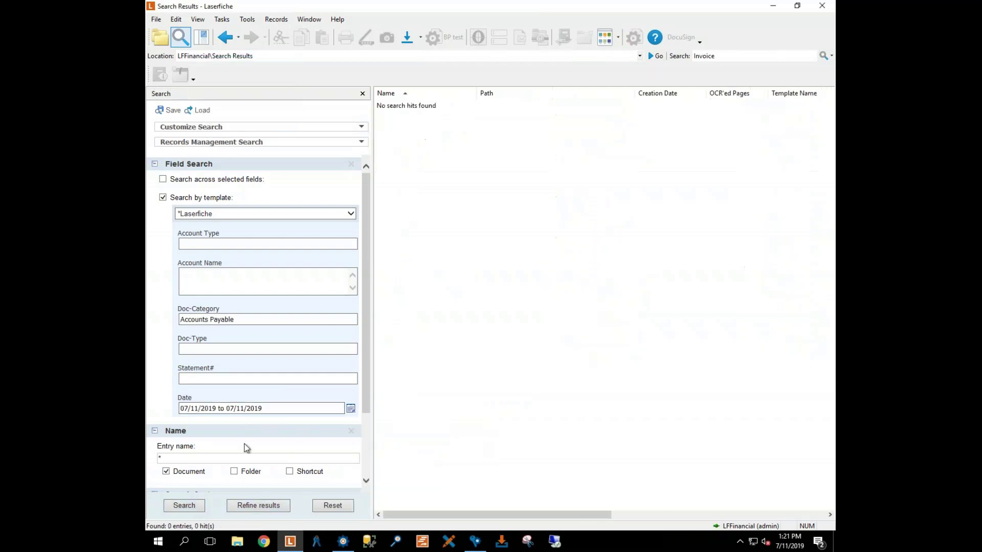
Step: Change the Date range to 07/10/2019 through 07/10/2019 and rerun the search
click(201, 408)
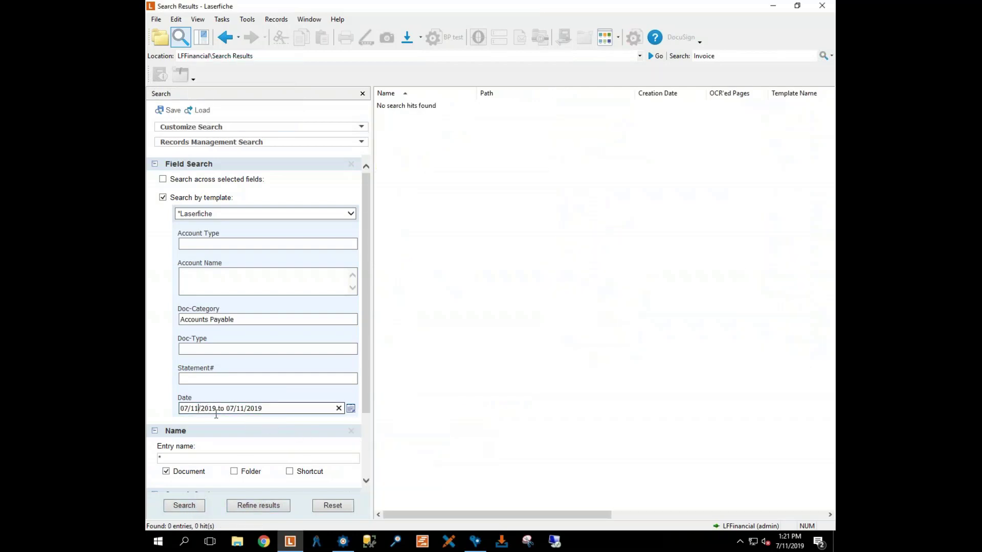
key(BackSpace)
text(0)
click(184, 505)
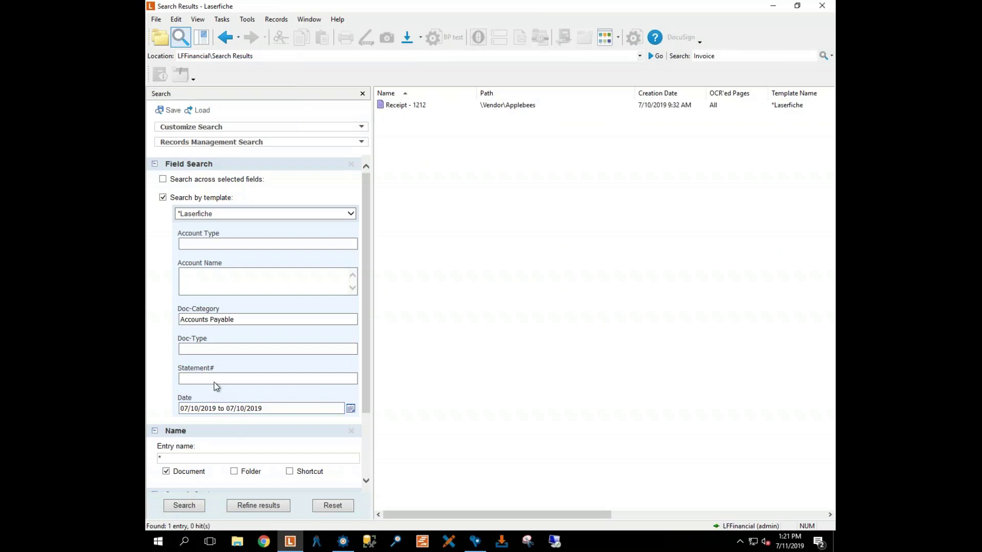
Step: Review the generated search syntax, and turn off Search Text and Search Entry Names in the quick search options
scroll(270, 431, down, 3)
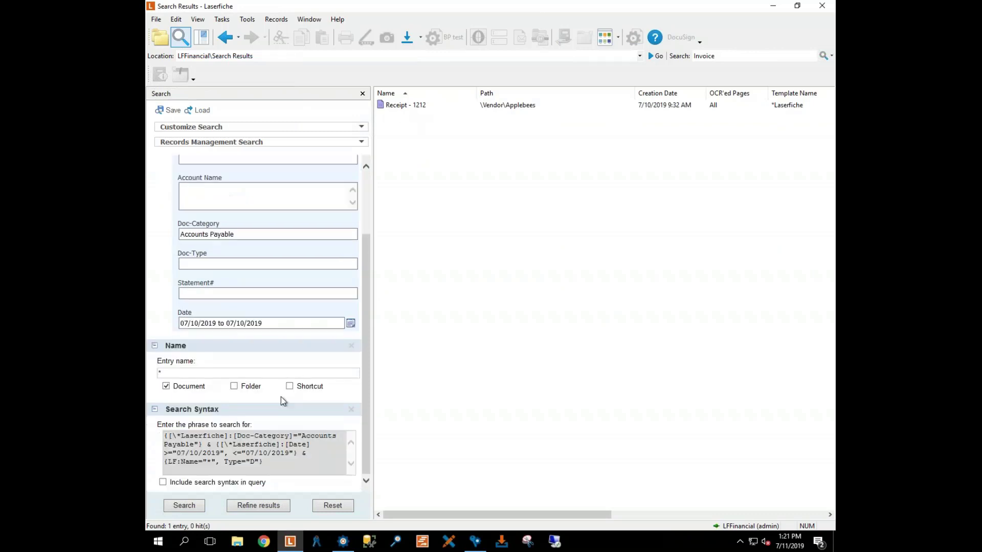
scroll(254, 421, up, 3)
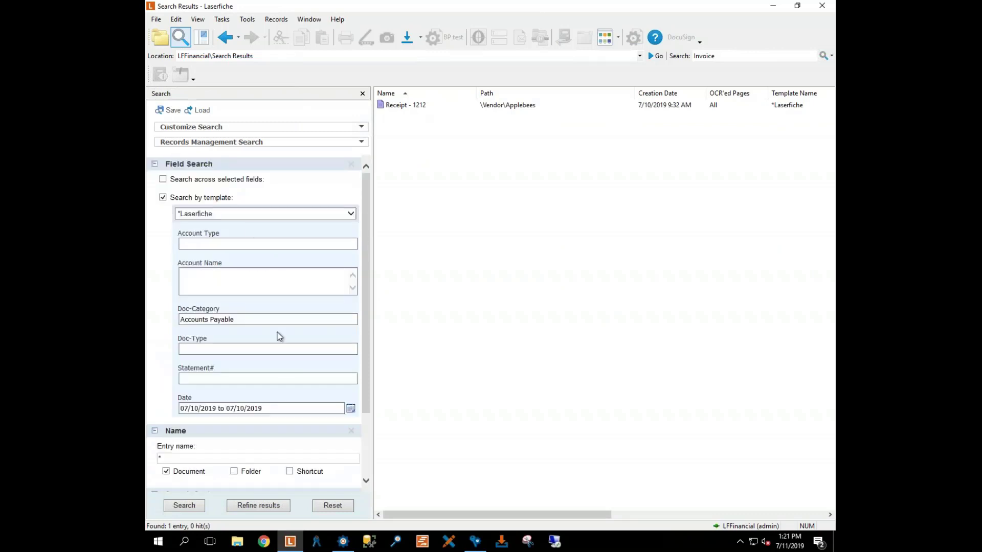
scroll(276, 336, down, 3)
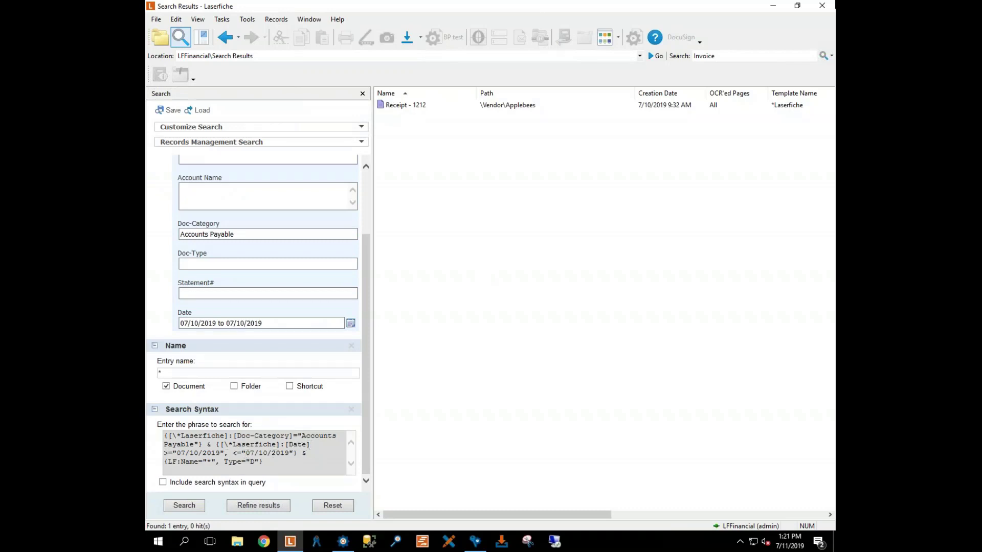
click(832, 55)
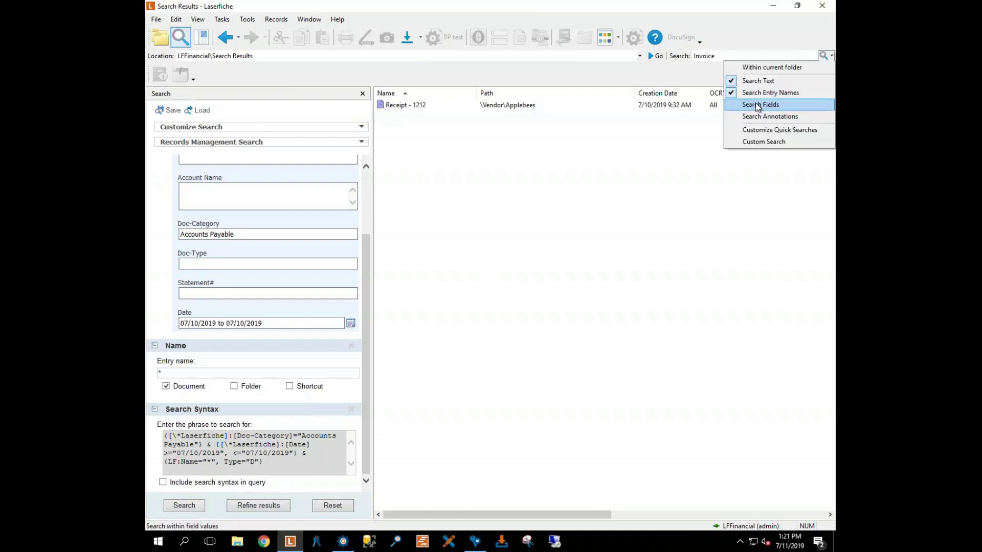
click(713, 108)
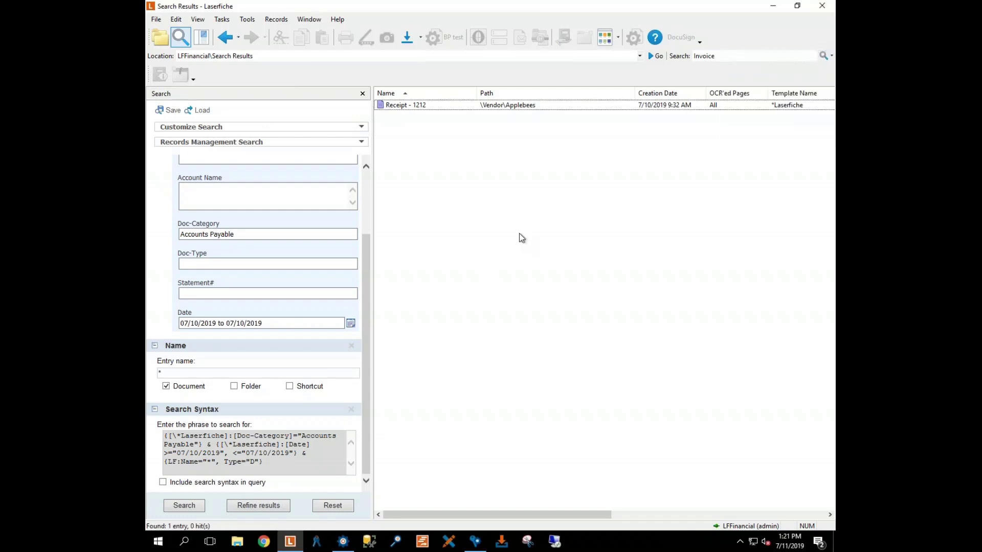
Step: Clear Accounts Payable from the Doc-Category criterion and rerun the search with only the date criterion
click(200, 508)
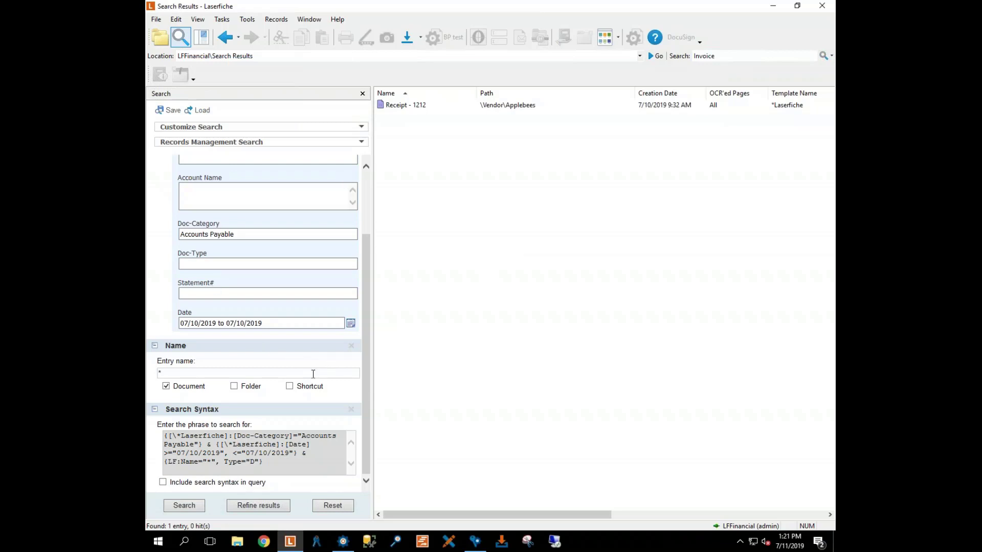
scroll(279, 371, up, 2)
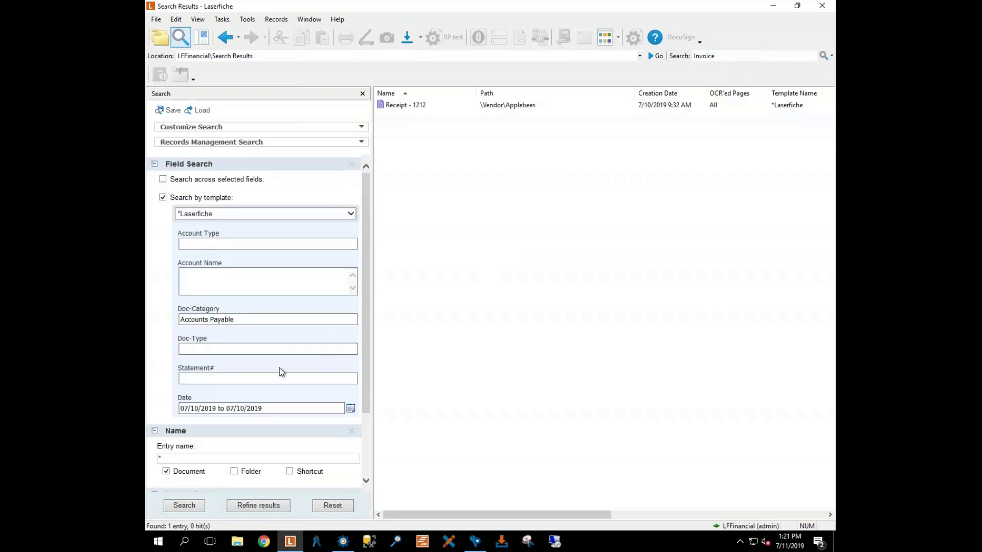
click(249, 320)
drag(210, 320, 172, 325)
click(360, 347)
click(278, 318)
drag(263, 320, 185, 328)
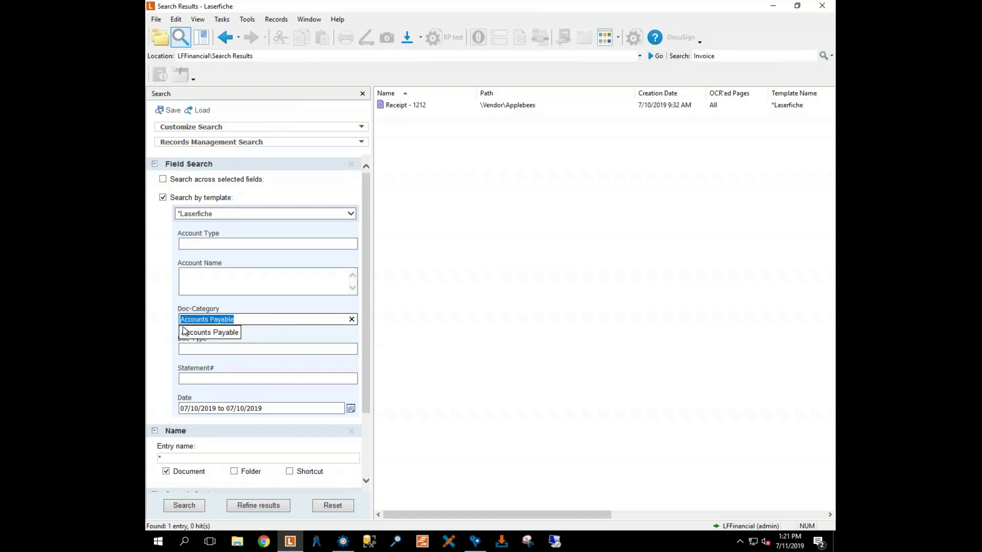
key(BackSpace)
click(184, 506)
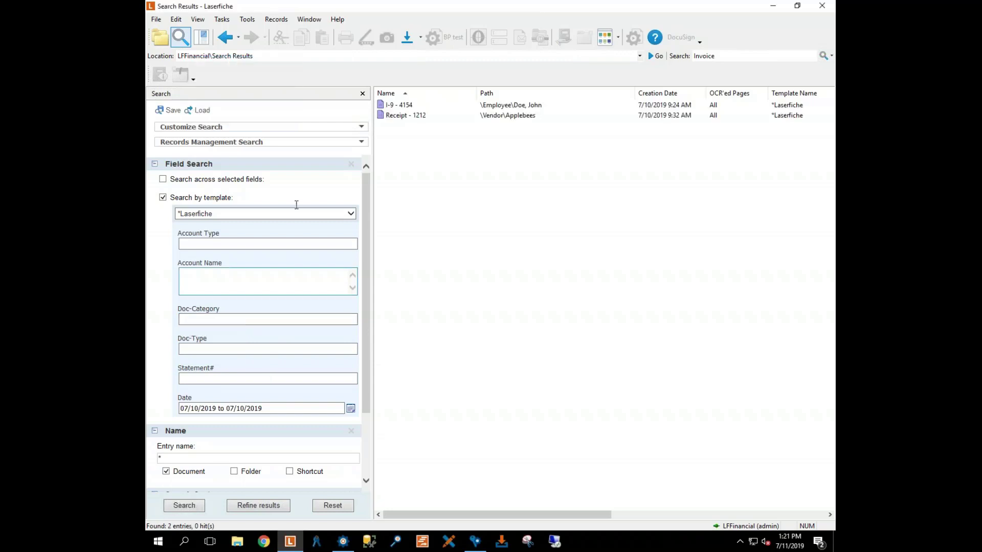
Step: Copy the entire generated date search syntax from the advanced search
scroll(279, 404, down, 3)
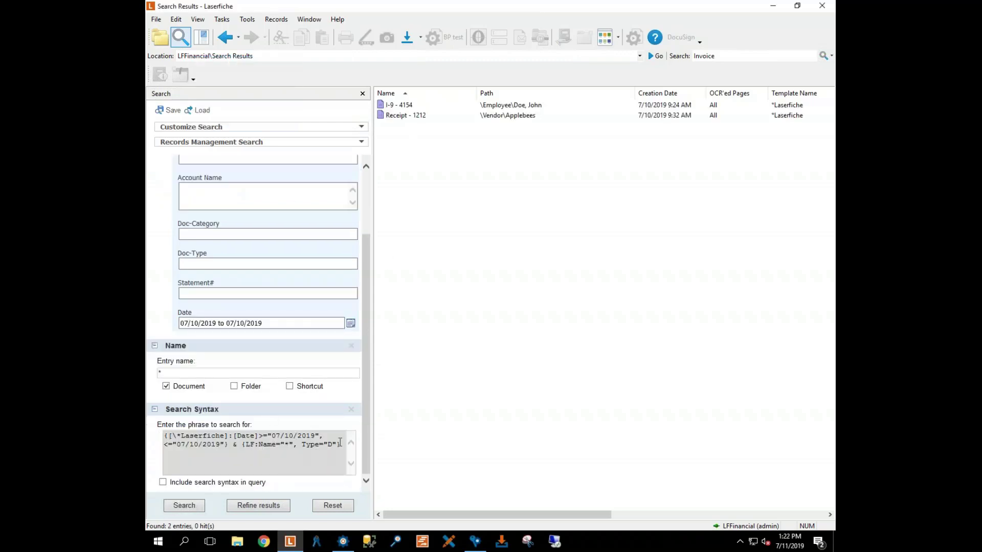
drag(308, 444, 159, 435)
key(ctrl+c)
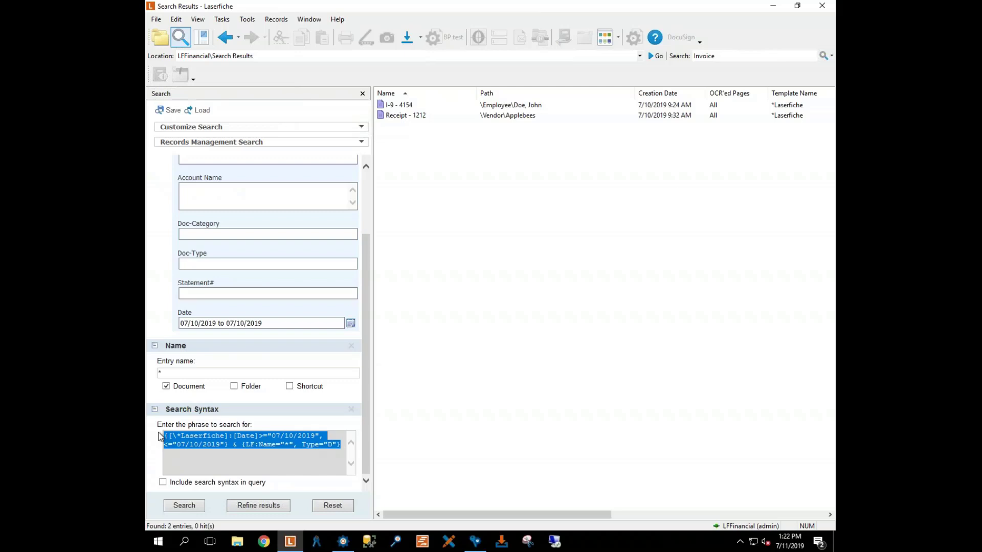
Step: Create a new custom quick search named DATE
click(830, 56)
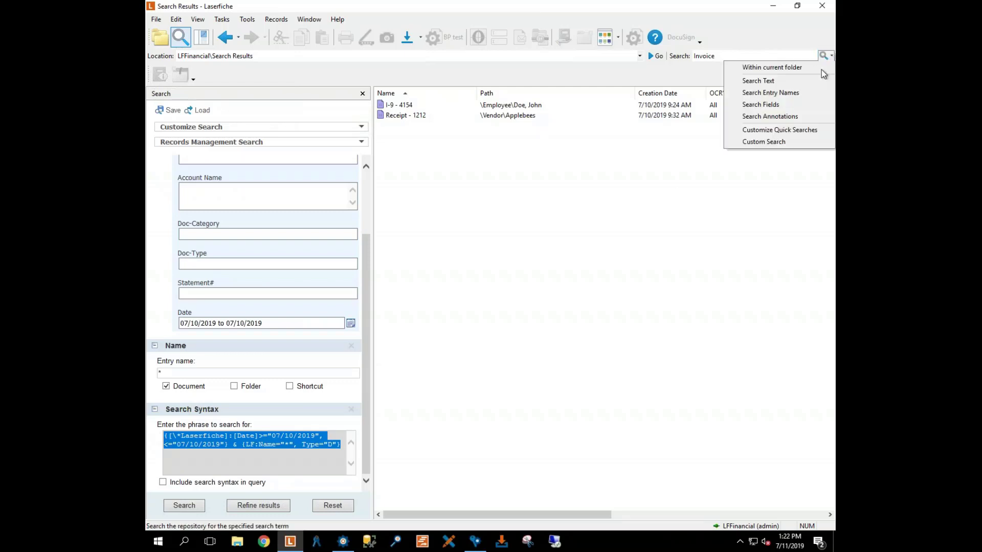
click(777, 132)
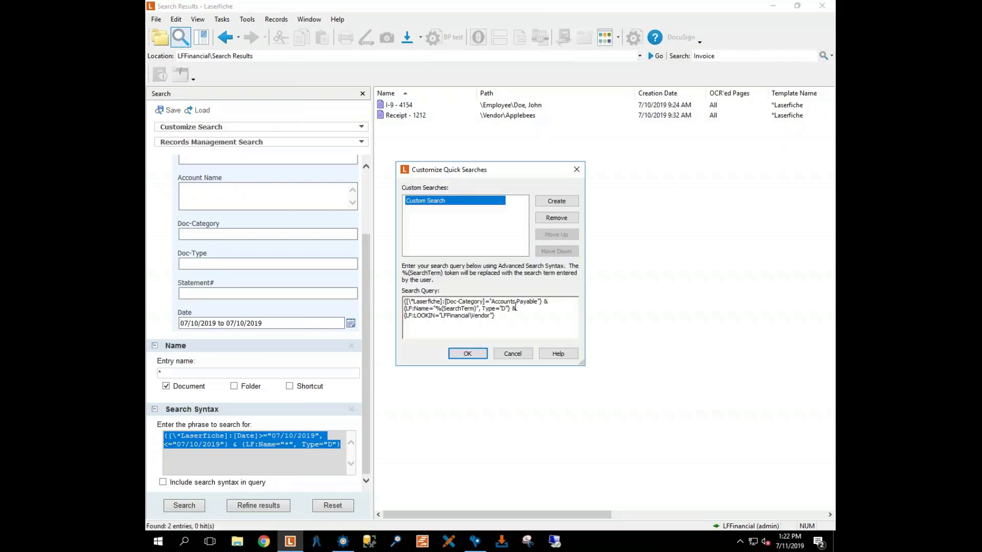
click(557, 201)
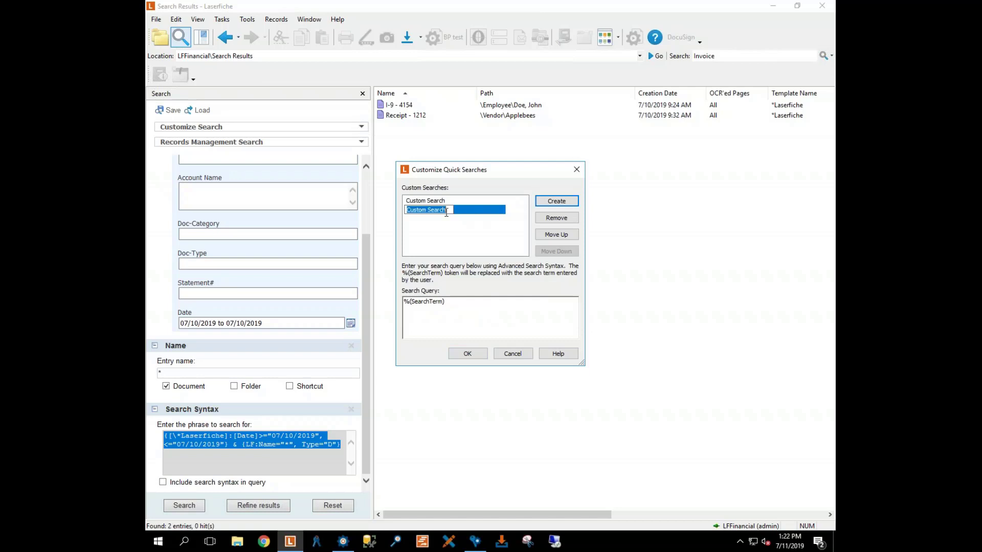
text(DATE)
click(453, 220)
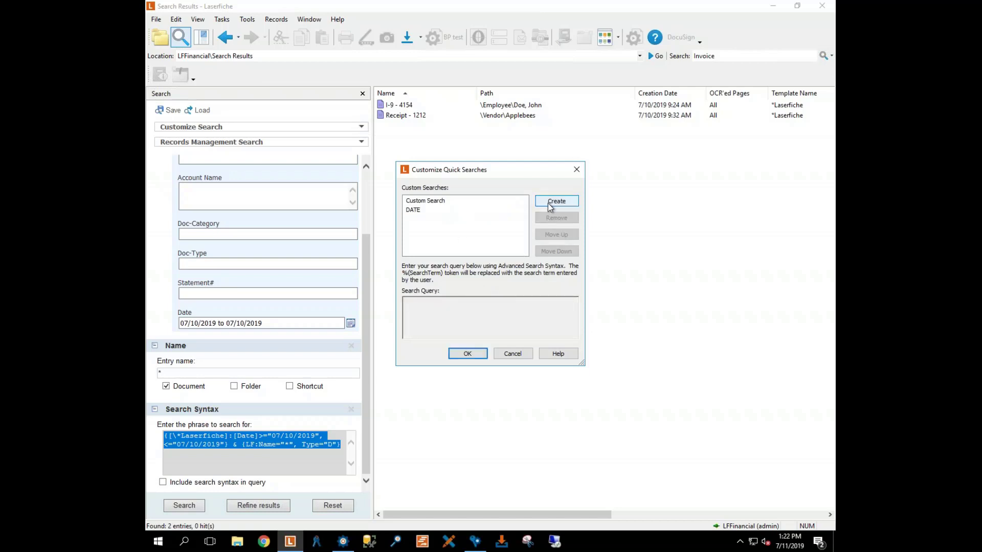
Step: Paste the copied syntax into the DATE search query and cut the default %(SearchTerm) token from its start
click(412, 211)
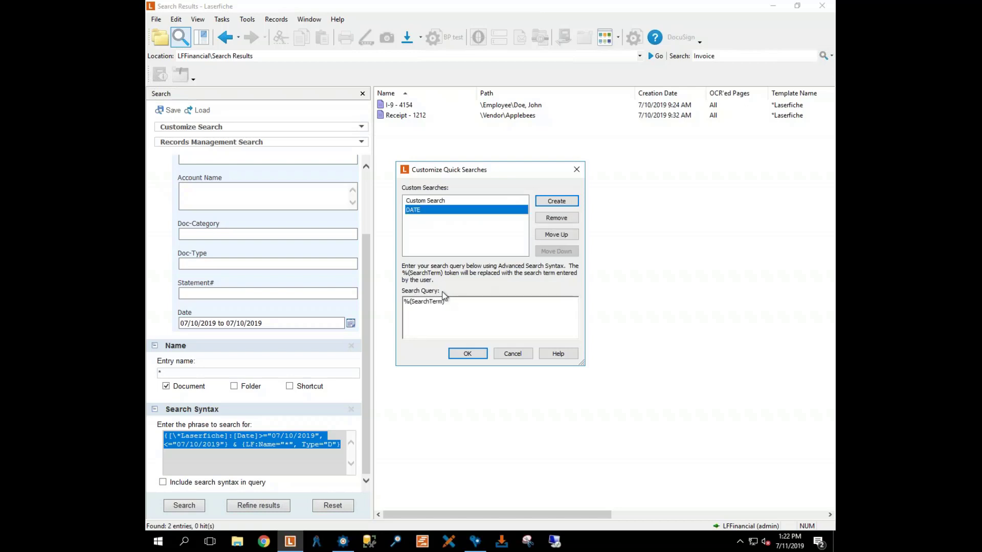
click(483, 305)
key(ctrl+v)
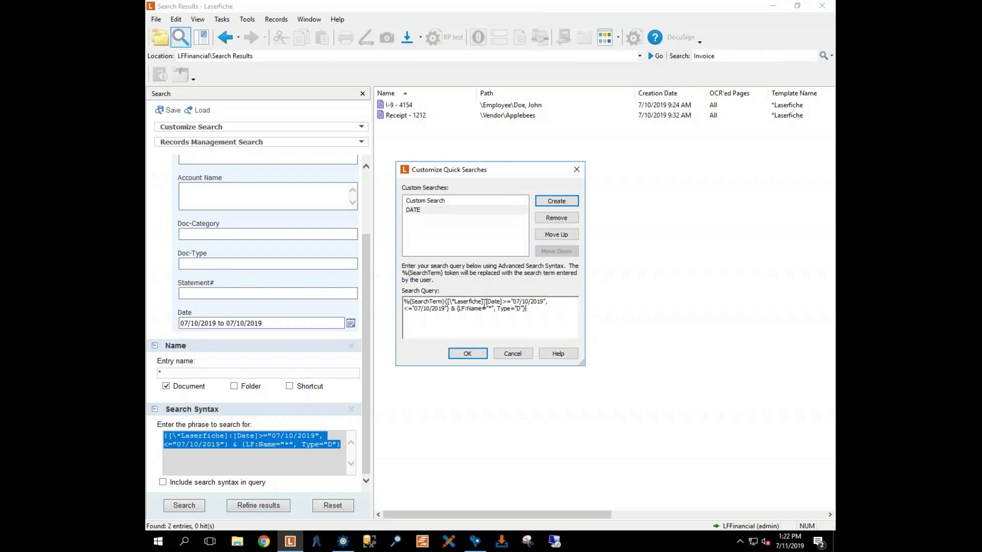
drag(445, 301, 403, 302)
key(ctrl+c)
click(443, 302)
key(Delete)
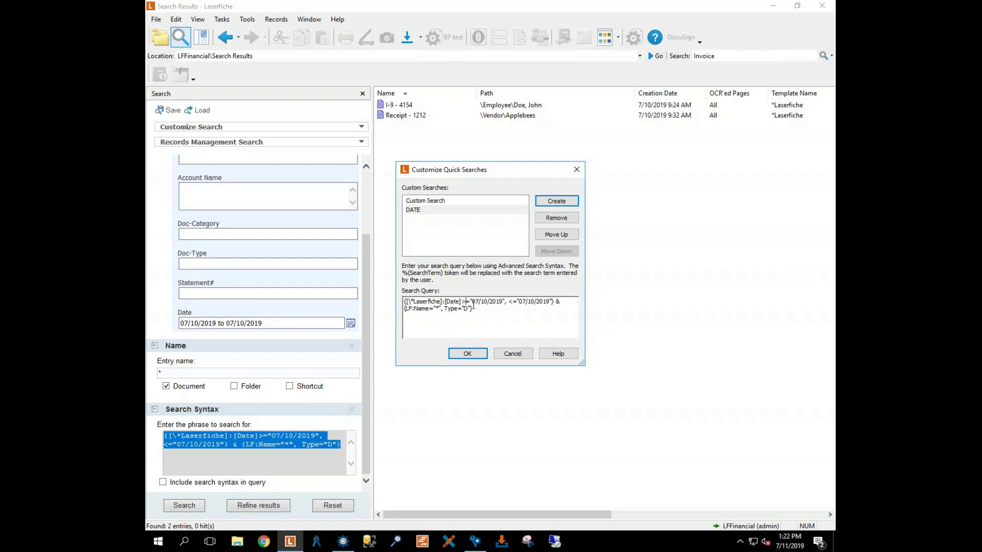
Step: Change the Date operator to =, replace the date range with the %(SearchTerm) token inside the quotes, and save the quick search
key(BackSpace)
key(BackSpace)
drag(546, 301, 467, 302)
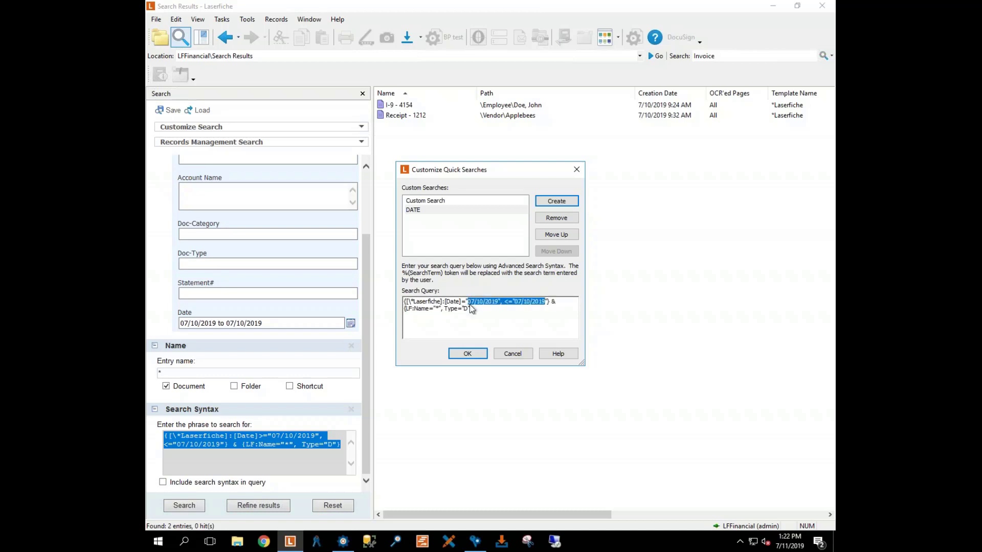
key(ctrl+v)
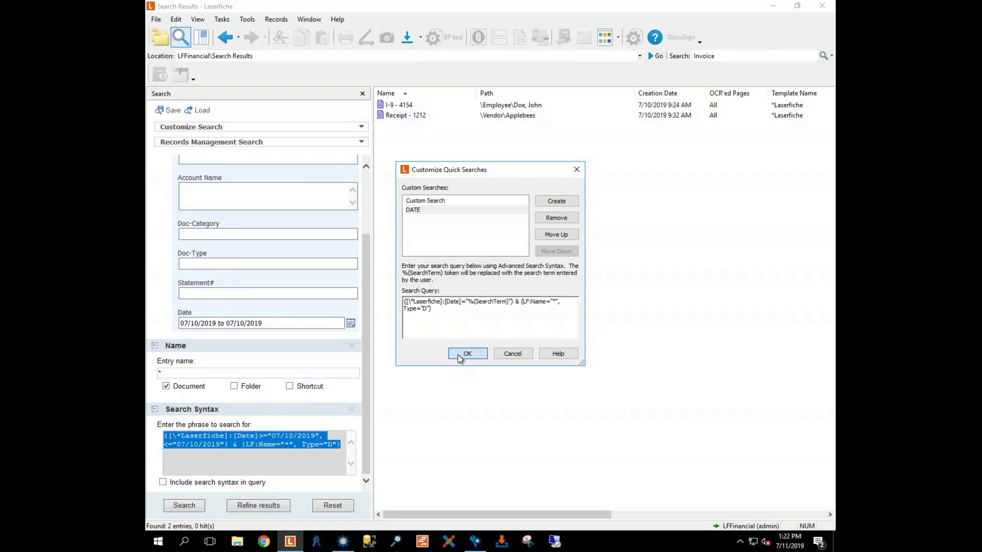
click(466, 354)
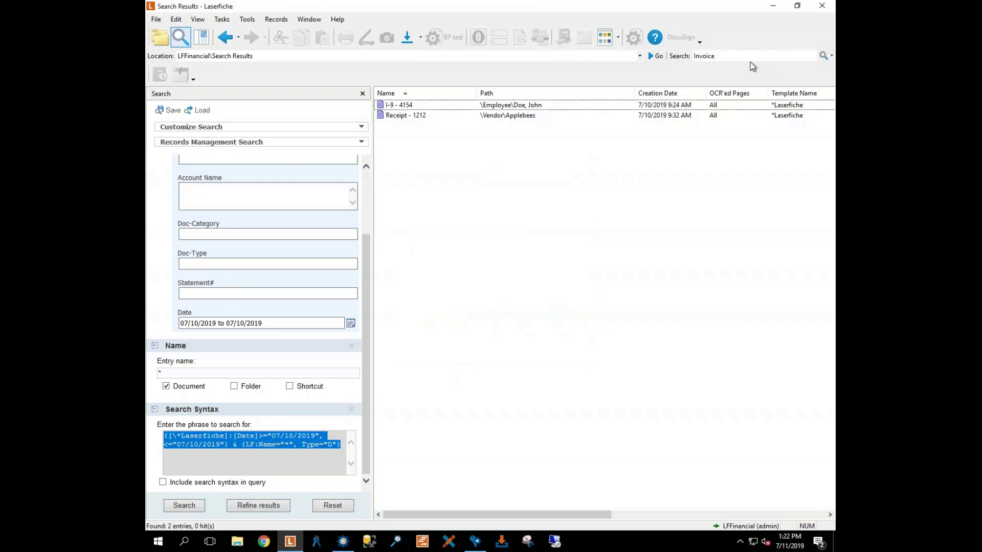
Step: Enable the DATE quick search and search for 7/09/19
click(830, 56)
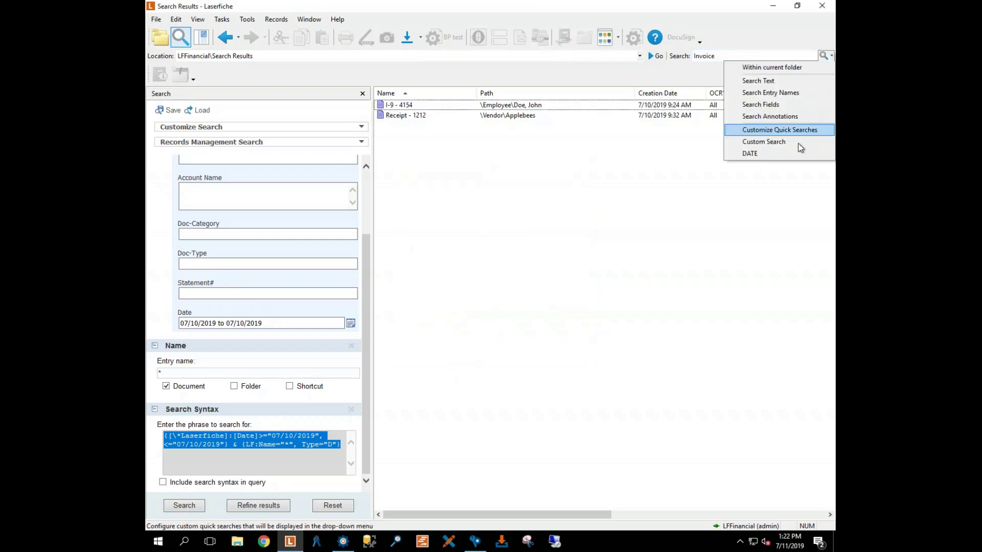
click(716, 187)
click(734, 53)
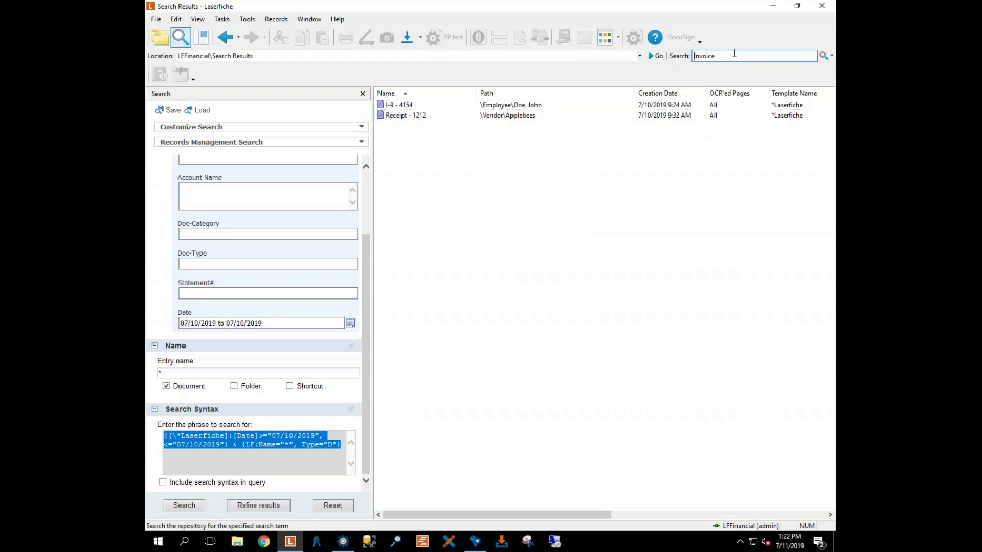
key(BackSpace)
key(BackSpace)
key(BackSpace)
key(BackSpace)
key(BackSpace)
key(BackSpace)
key(BackSpace)
text(7/09/19)
key(Return)
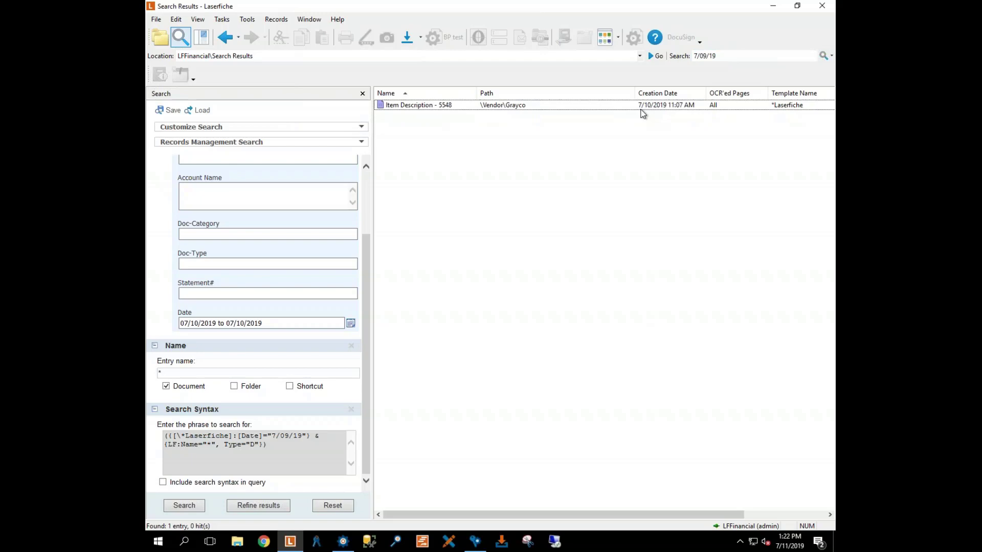
Step: View the found Item Description - 5548 document, close it, and check the Date field in its metadata
double_click(419, 105)
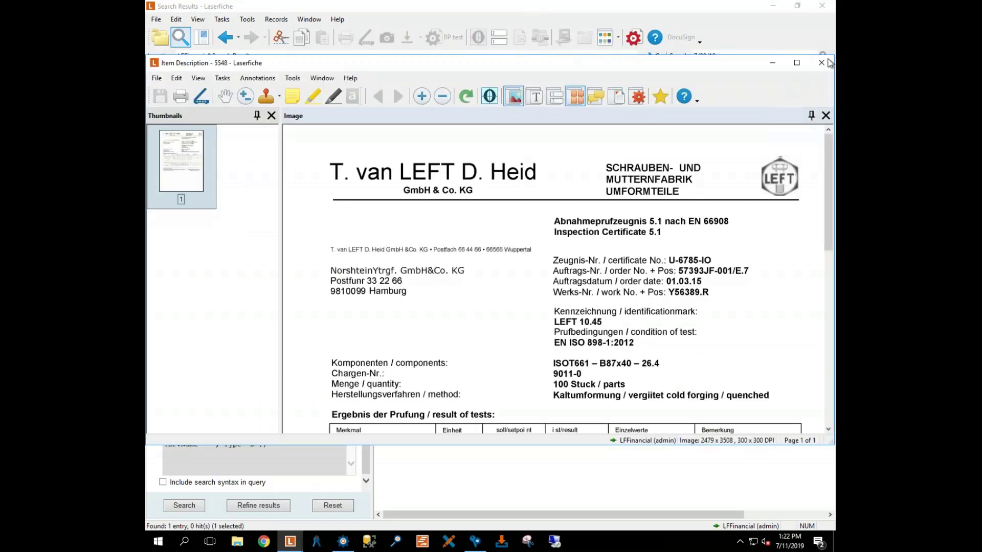
click(822, 62)
right_click(424, 111)
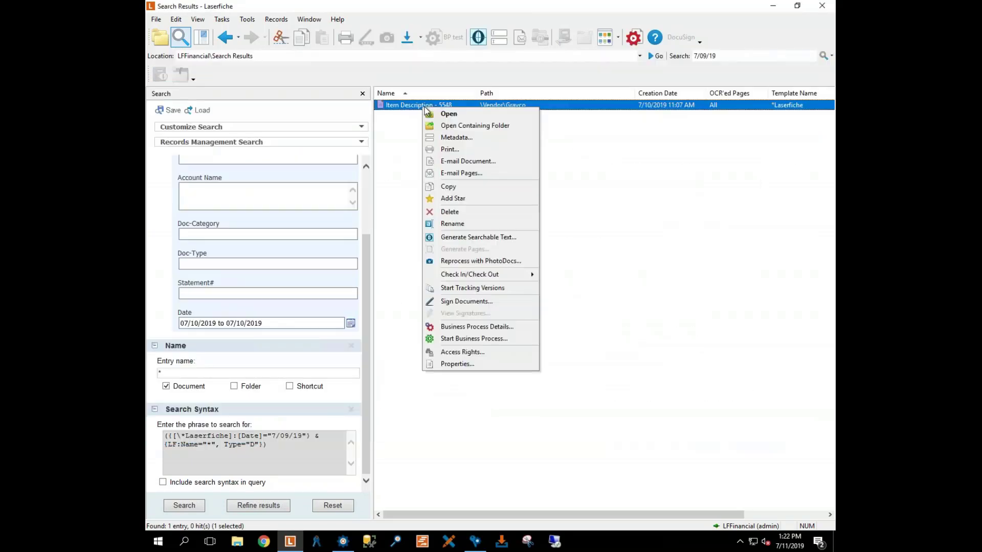
click(455, 137)
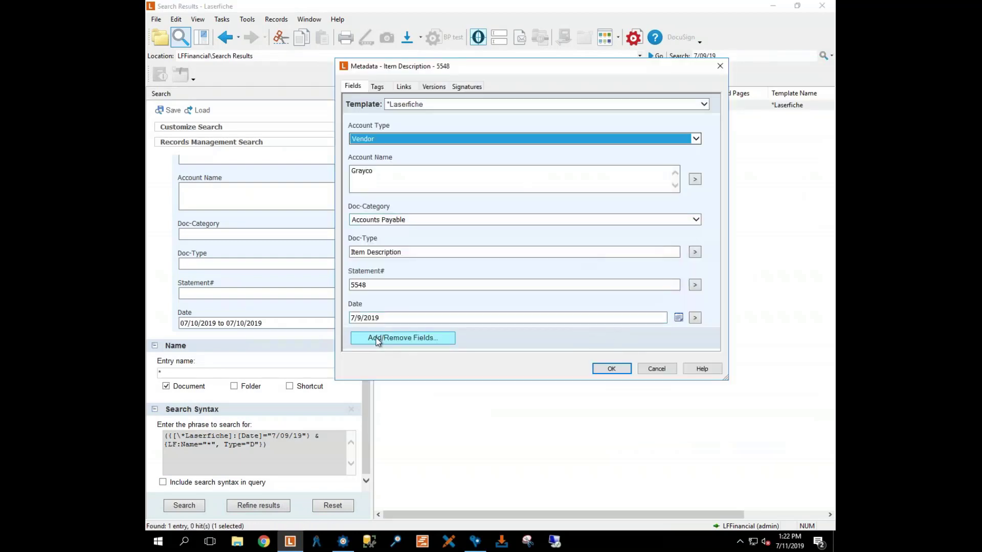
click(650, 369)
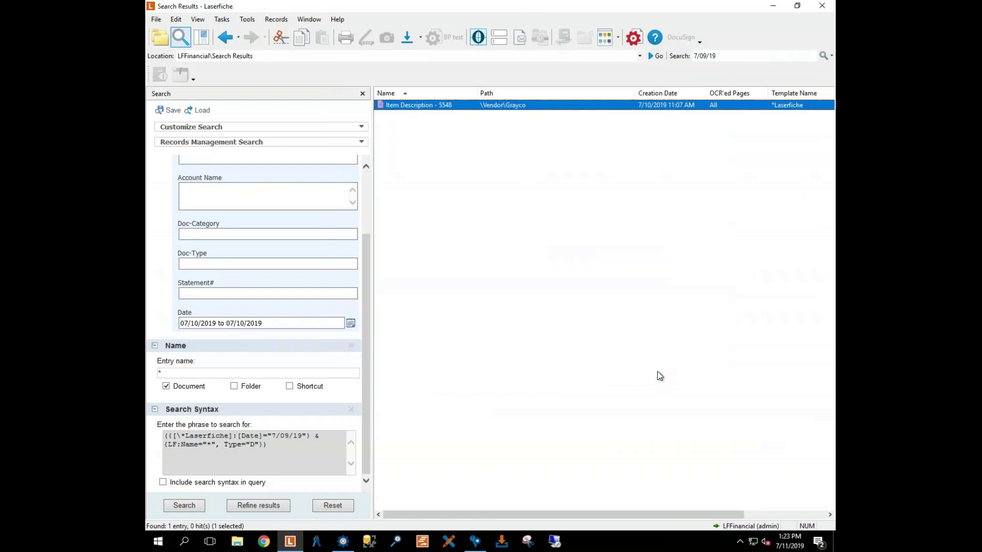
Step: Close the advanced search pane, show the repository folder tree, and review the quick search options
click(362, 94)
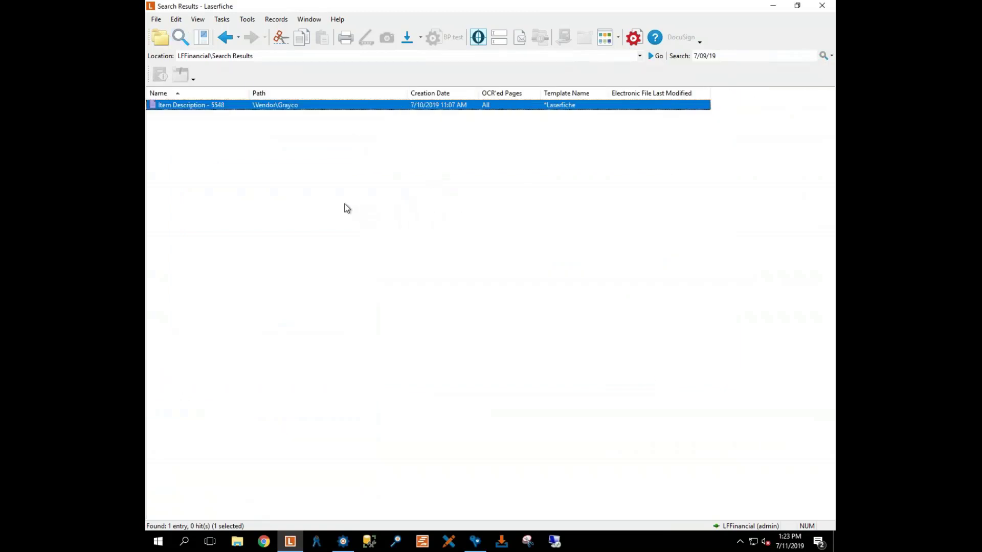
click(160, 38)
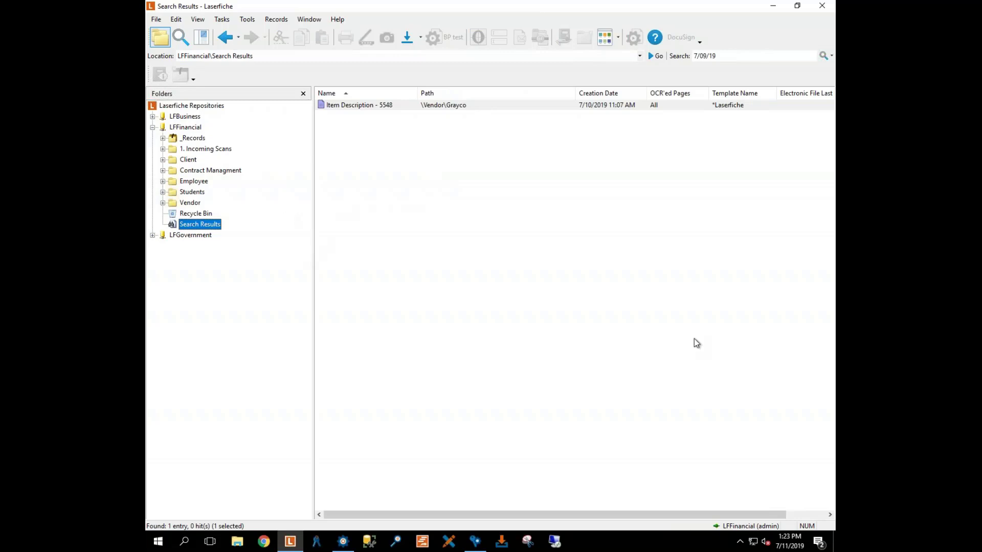
click(832, 56)
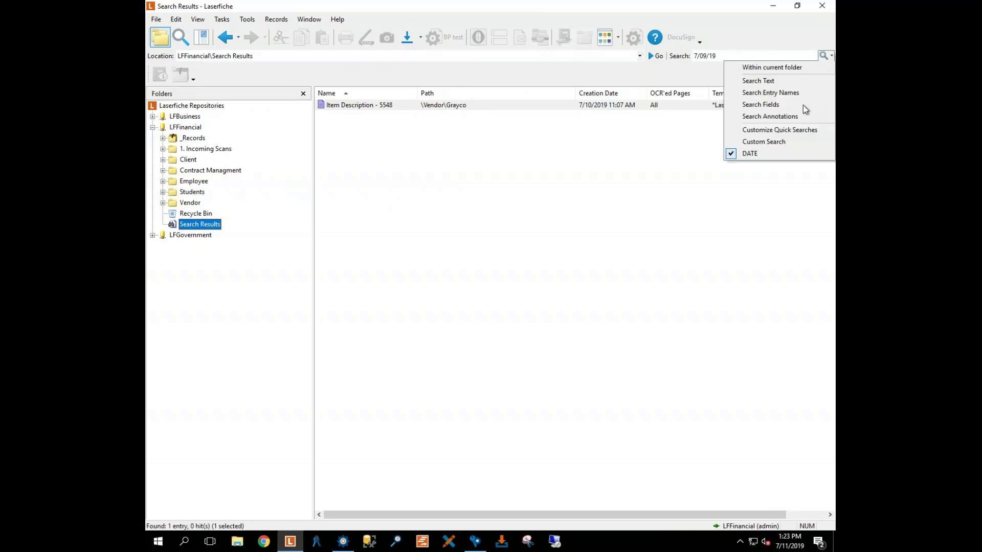
click(643, 137)
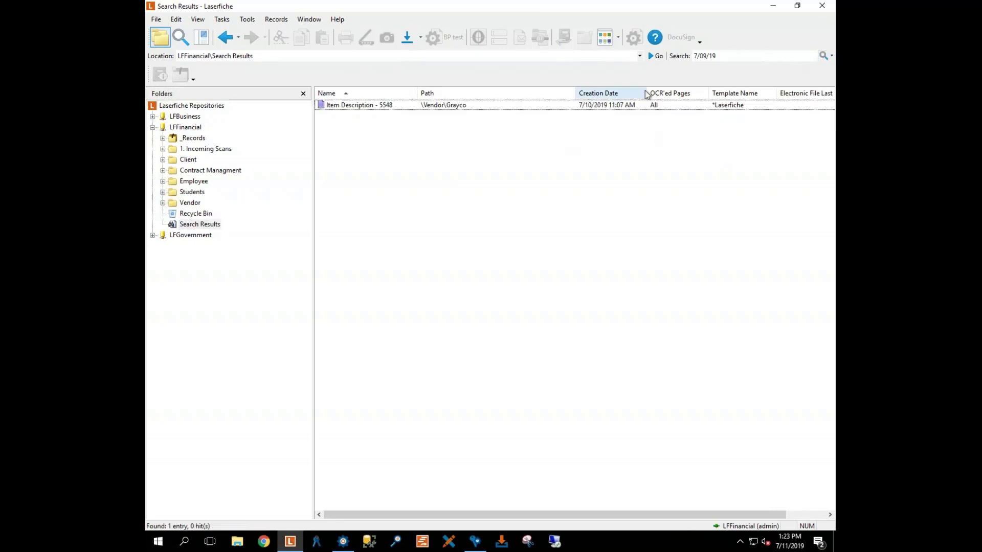